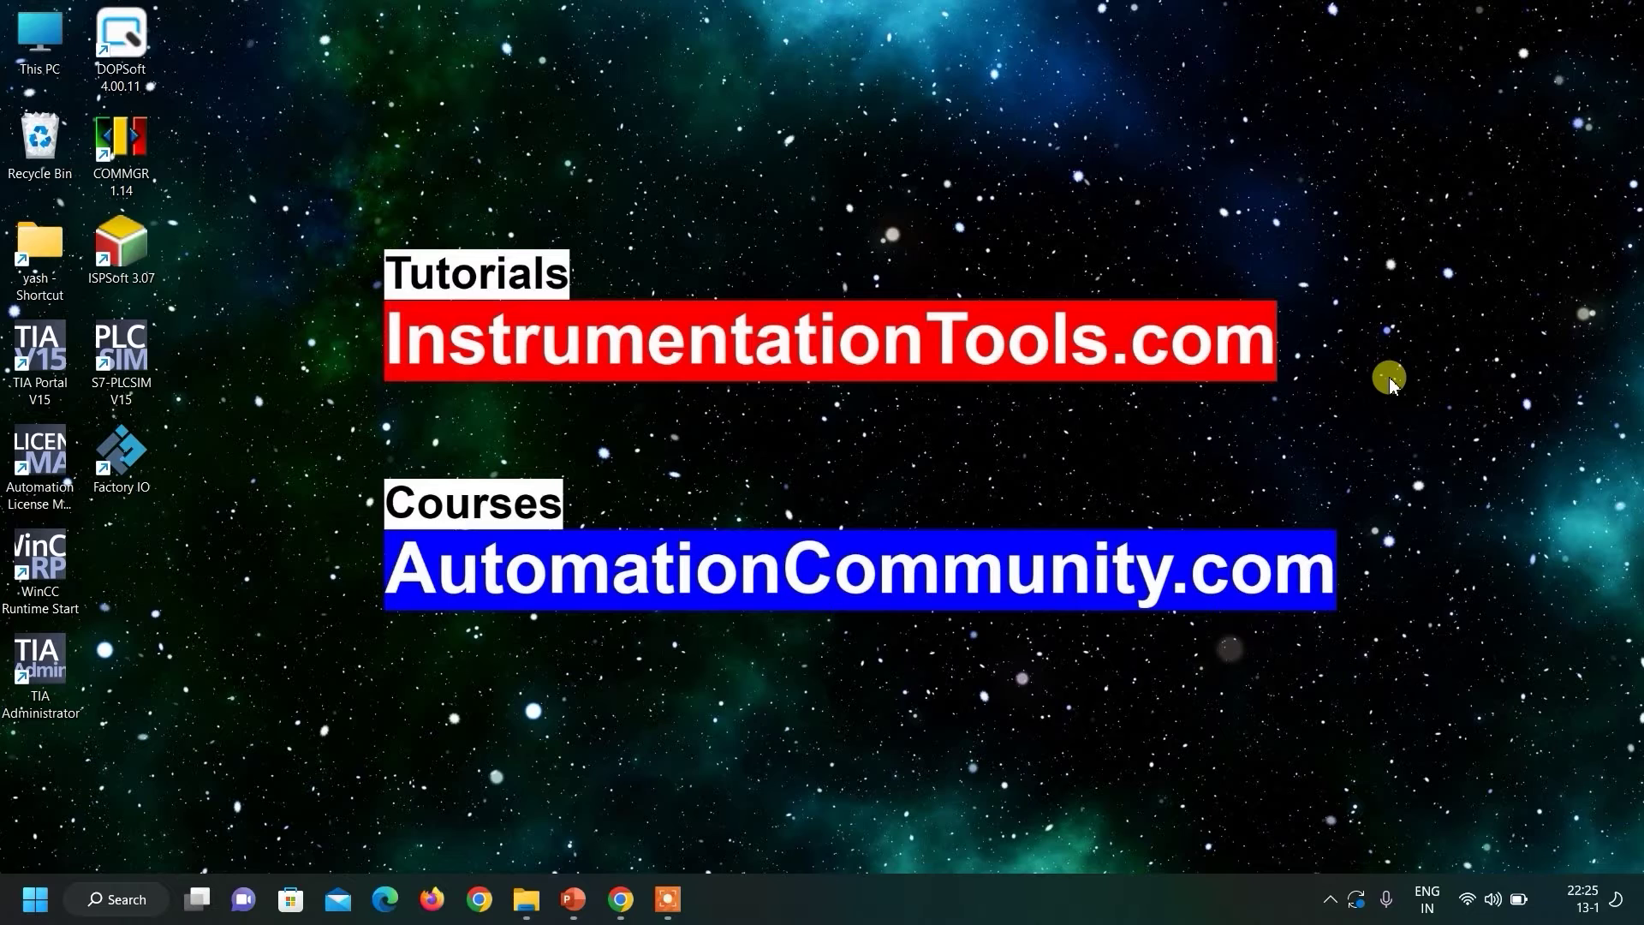
Launch Factory IO and load the built-in Sorting by Height (Advanced) example scene.
double_click(118, 456)
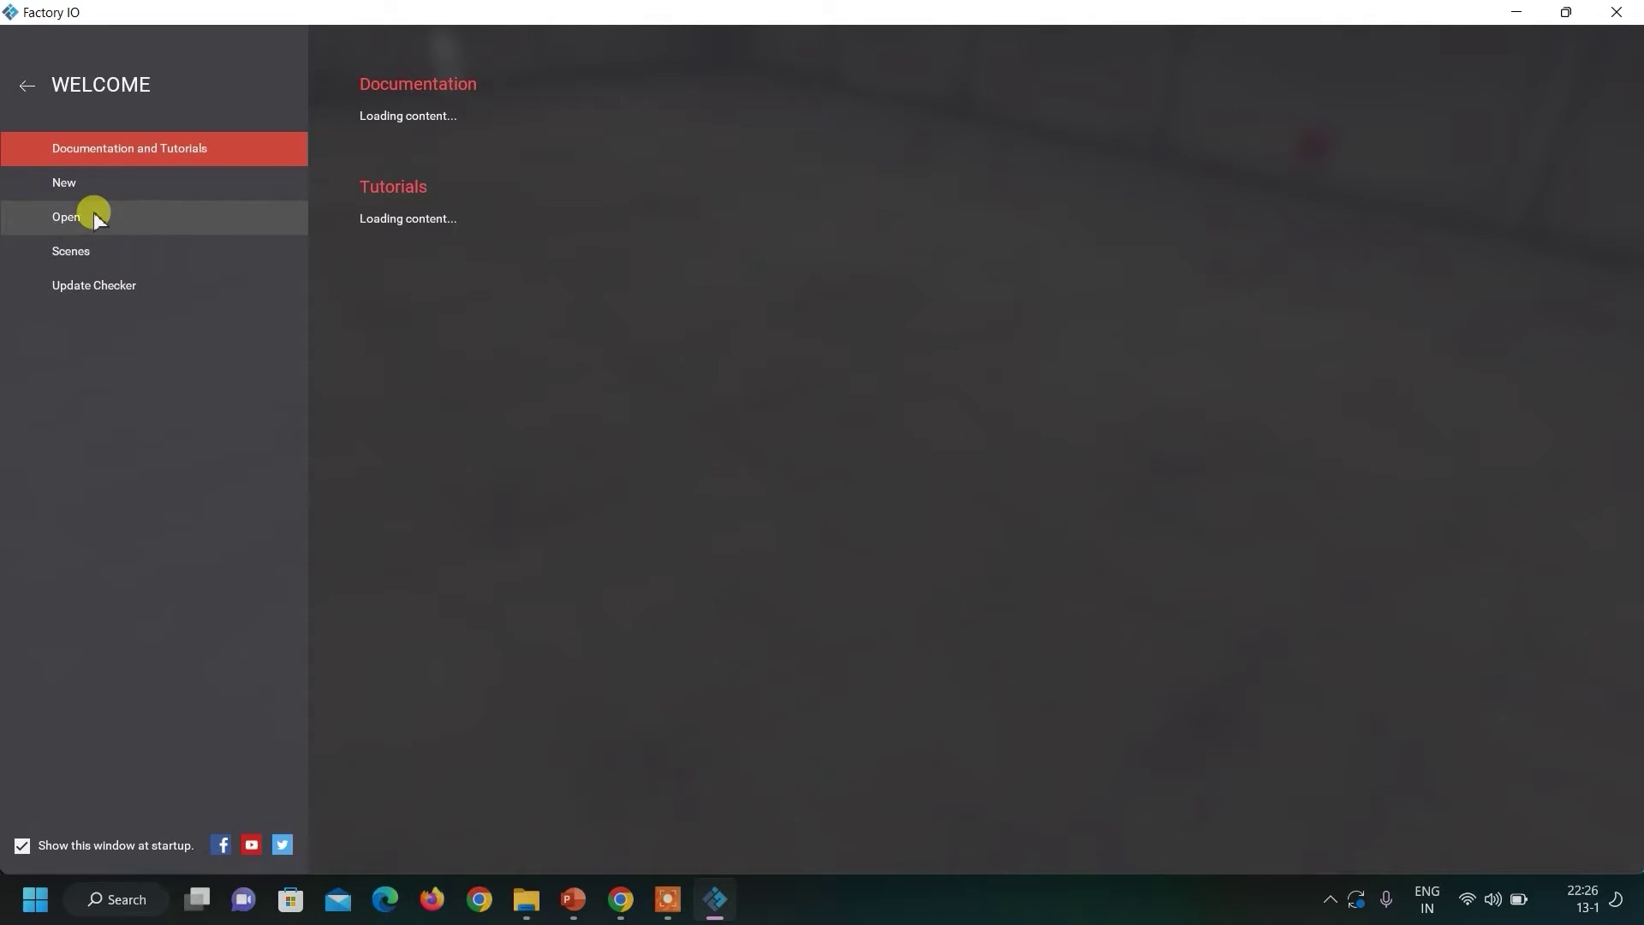
click(92, 214)
click(173, 180)
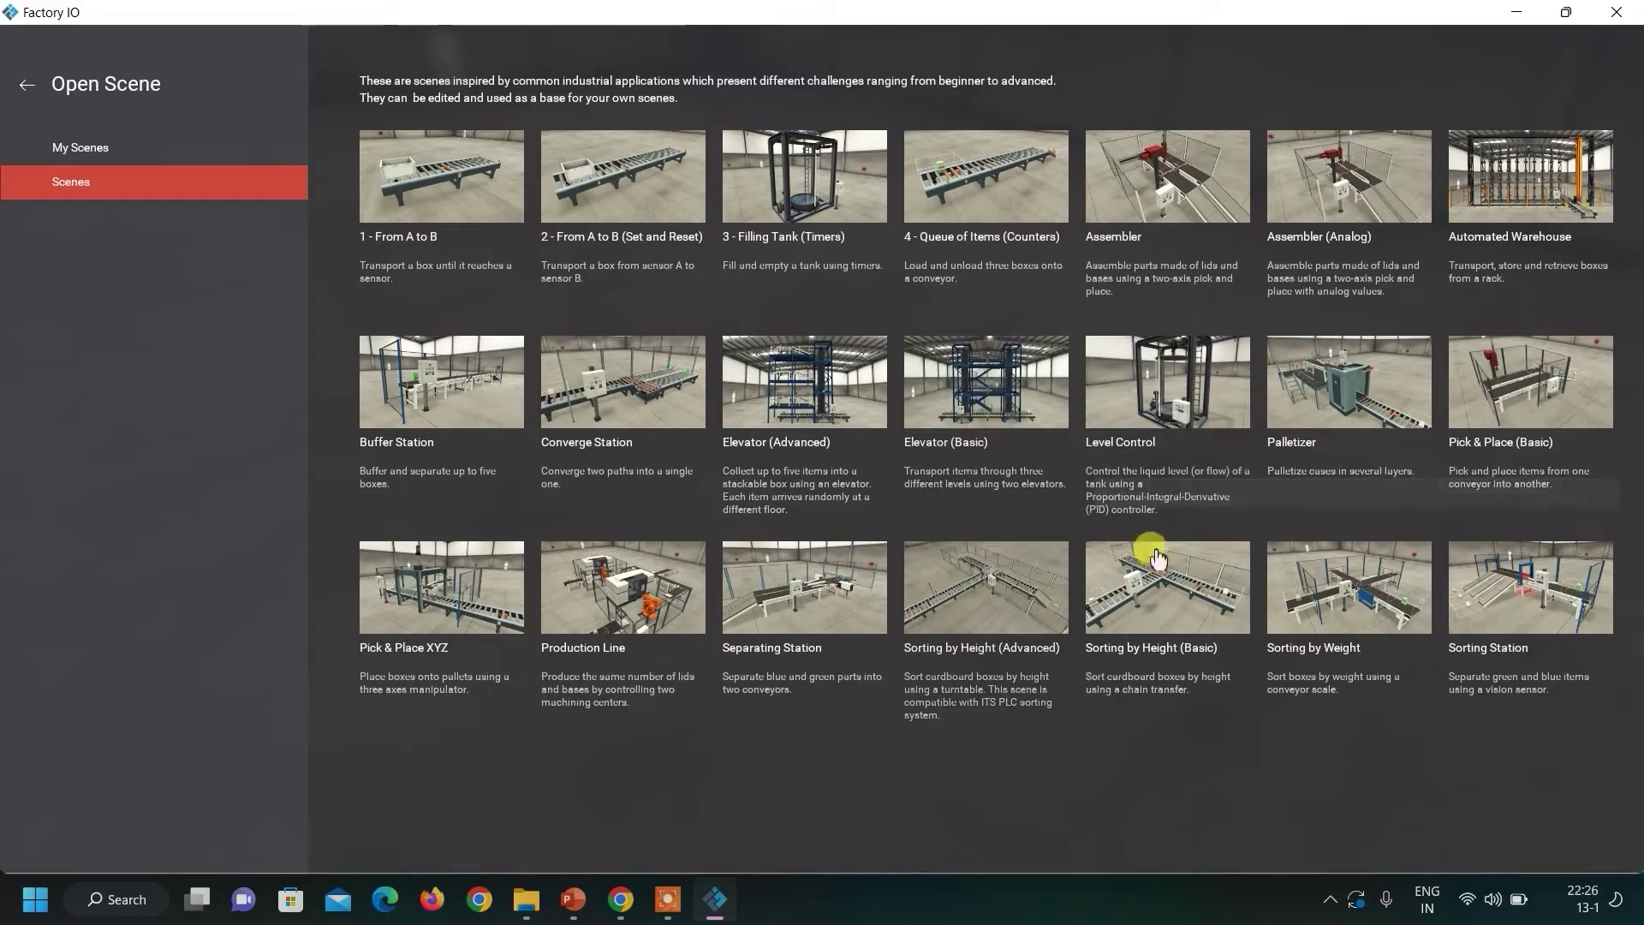
click(1010, 677)
scroll(803, 545, down, 3)
right_drag(853, 459, 800, 587)
scroll(801, 590, up, 2)
scroll(802, 588, up, 2)
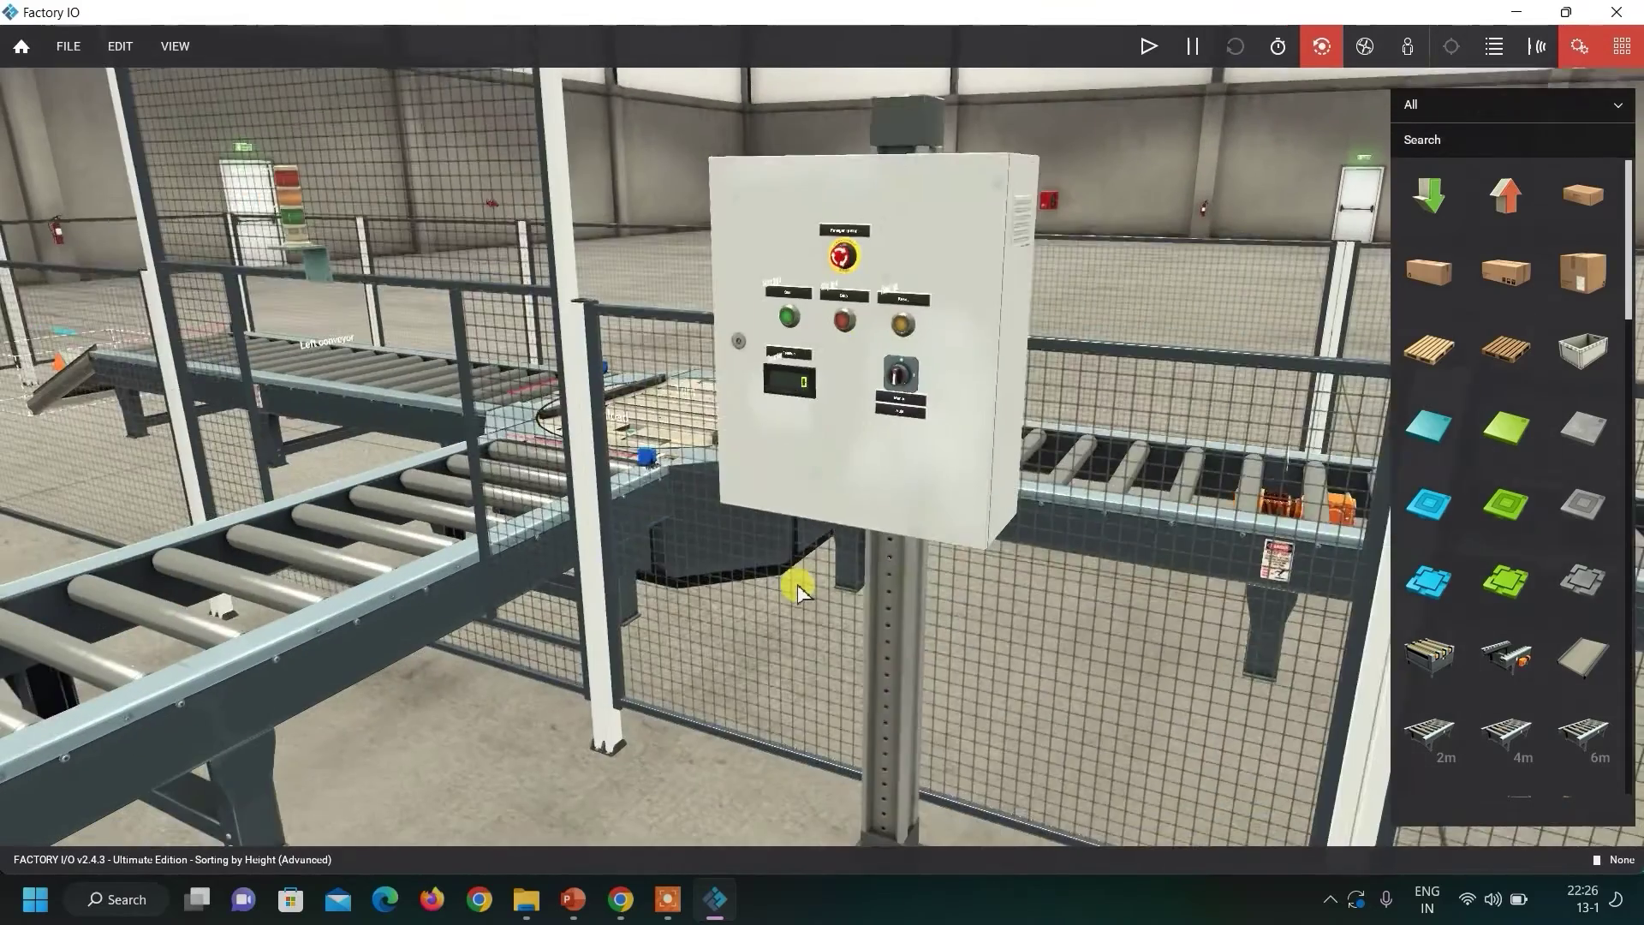
scroll(798, 586, down, 1)
scroll(796, 587, down, 1)
scroll(795, 584, down, 2)
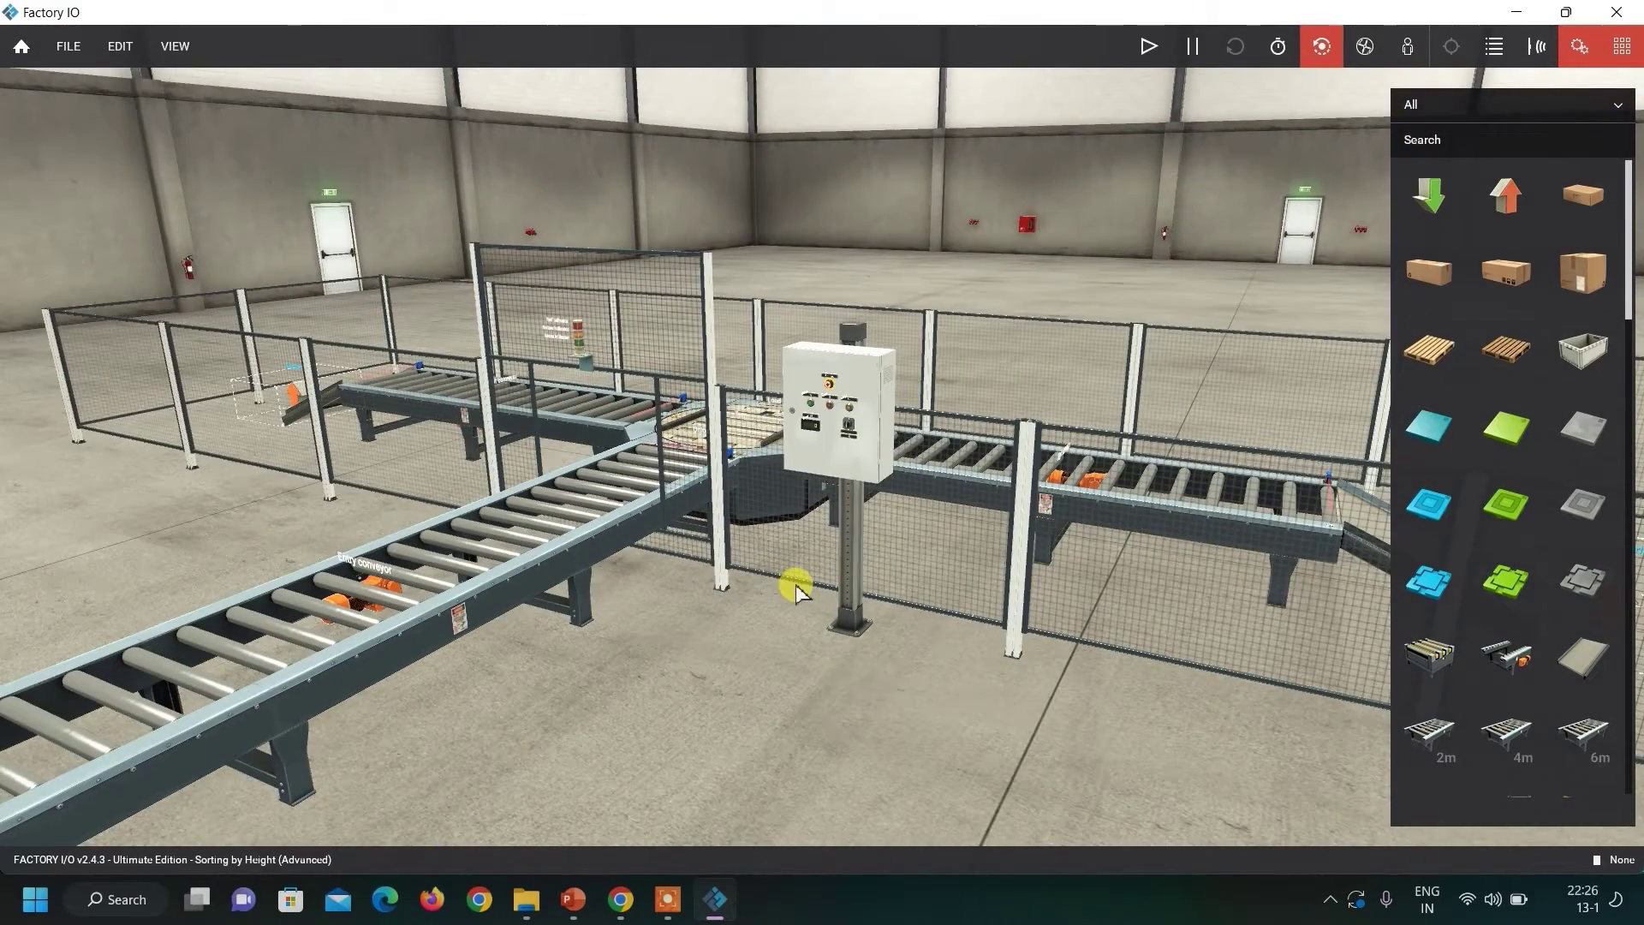
scroll(795, 584, down, 3)
right_drag(795, 584, 804, 657)
scroll(788, 598, up, 5)
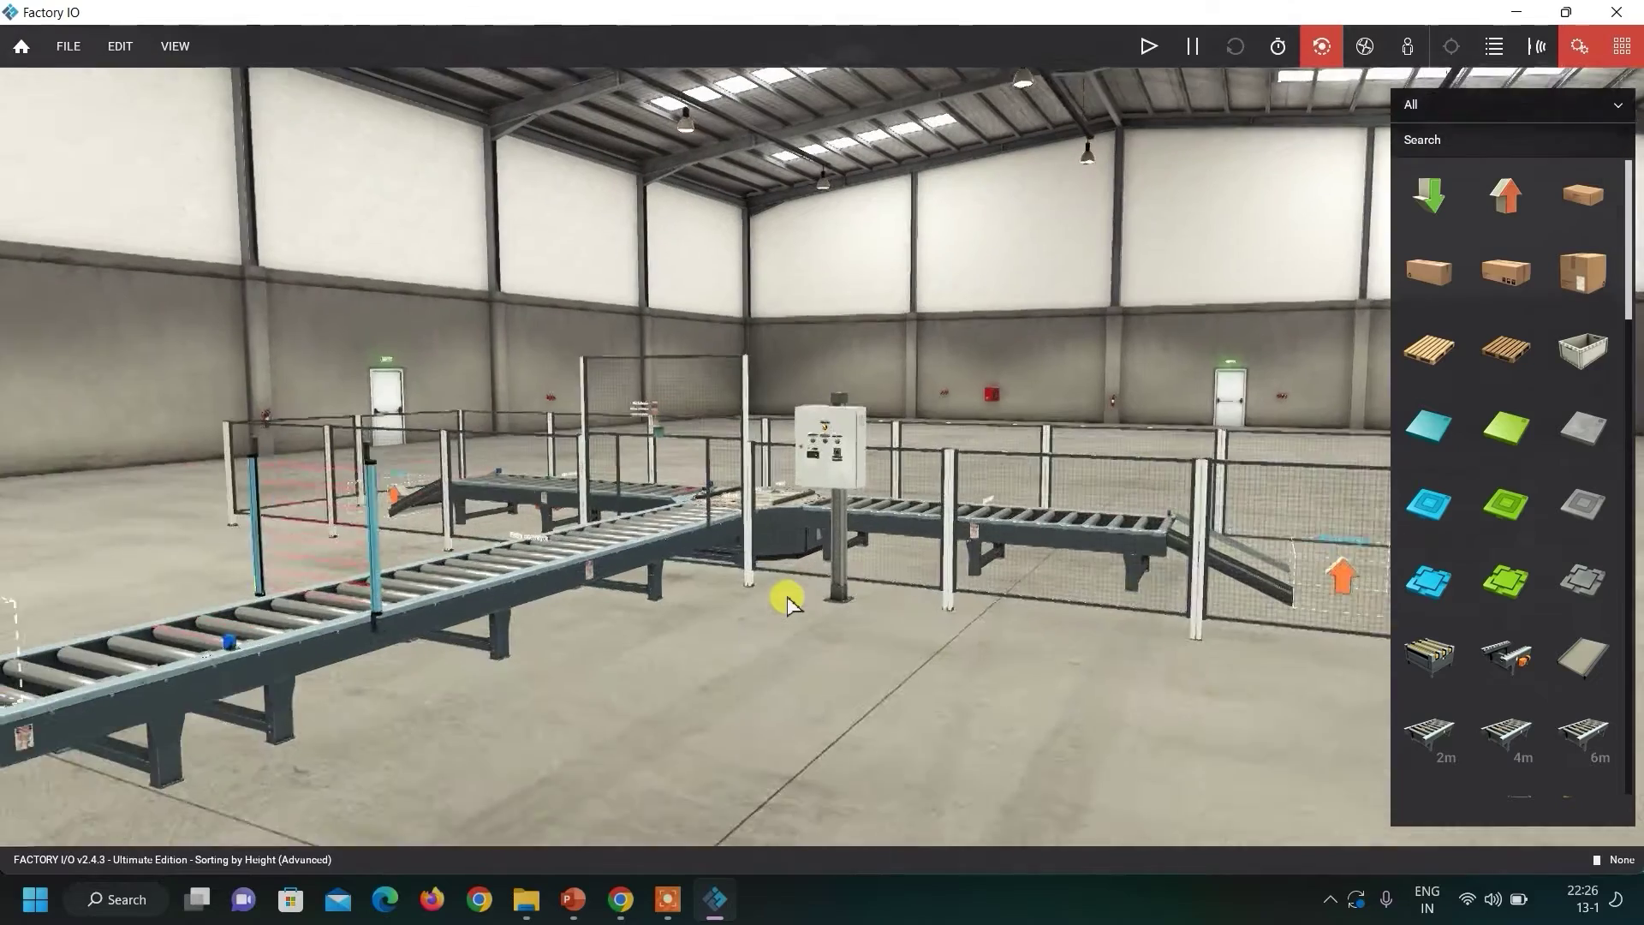
scroll(788, 600, up, 1)
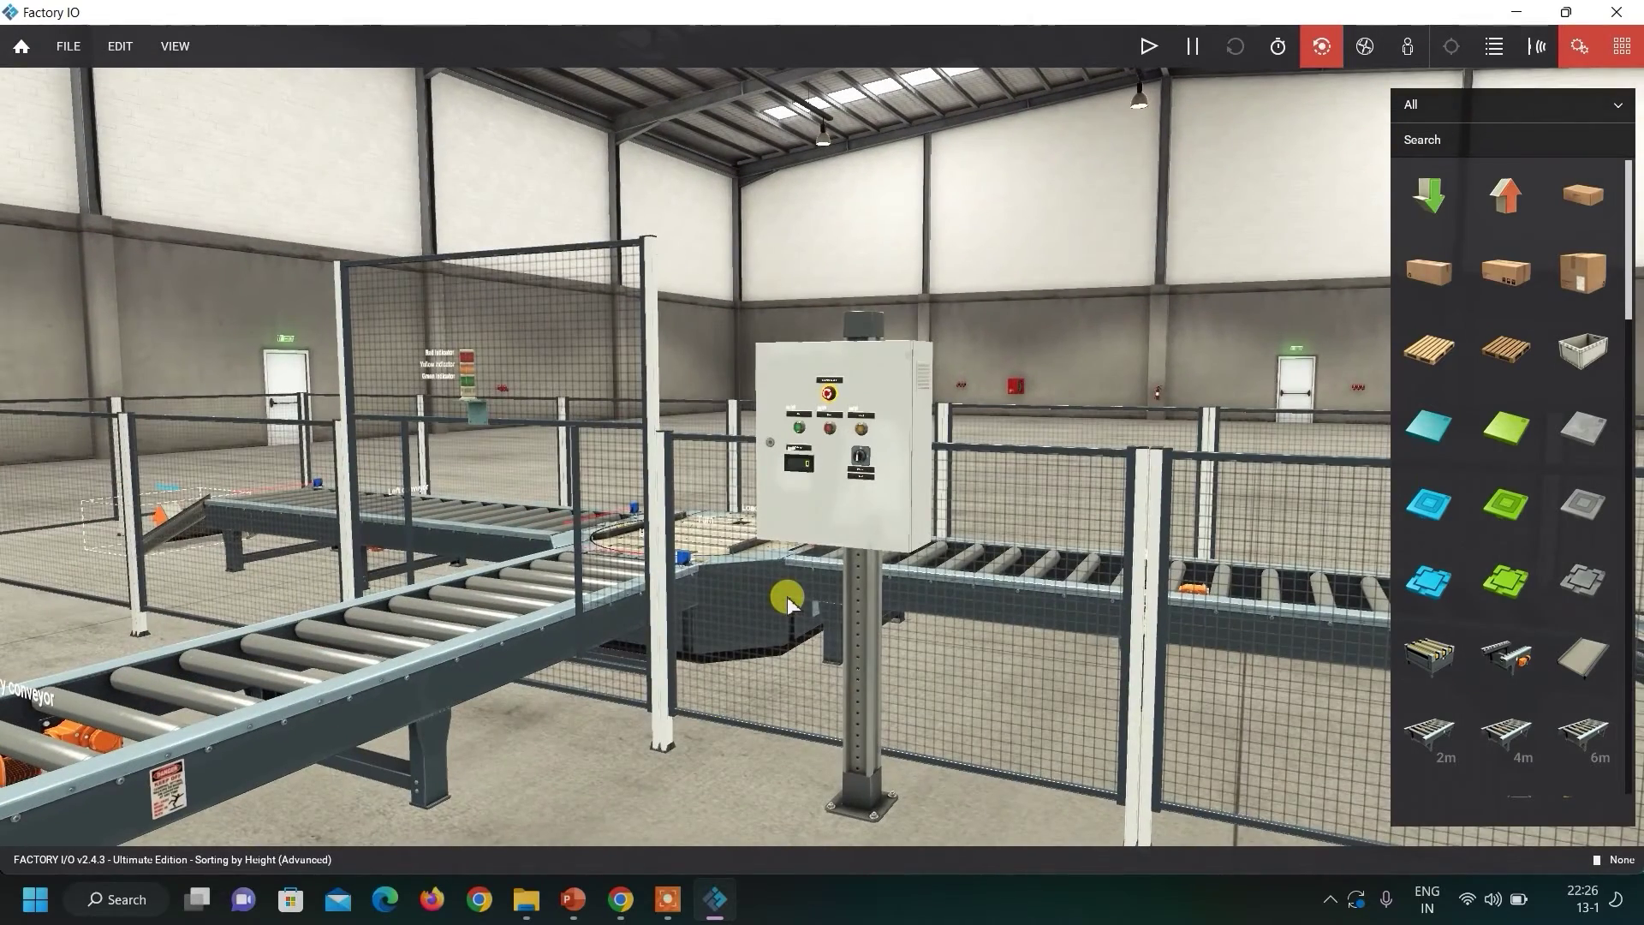
Review the PLC driver list under File > Drivers, including Siemens S7-PLCSIM, then minimize Factory IO.
click(71, 50)
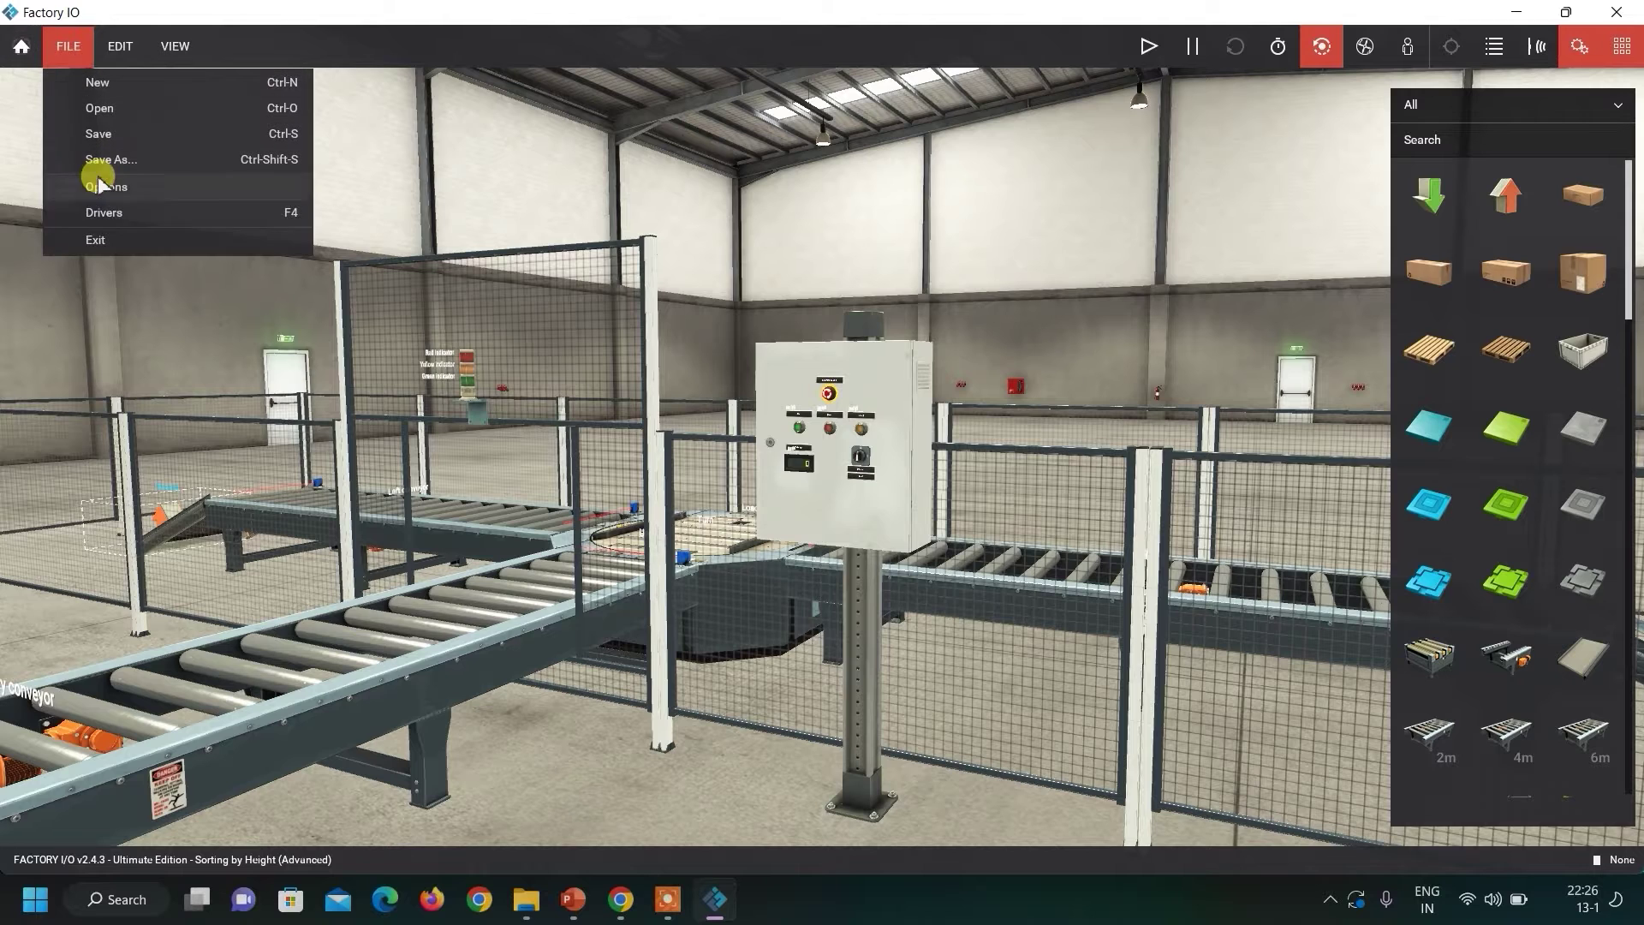
click(114, 207)
click(329, 66)
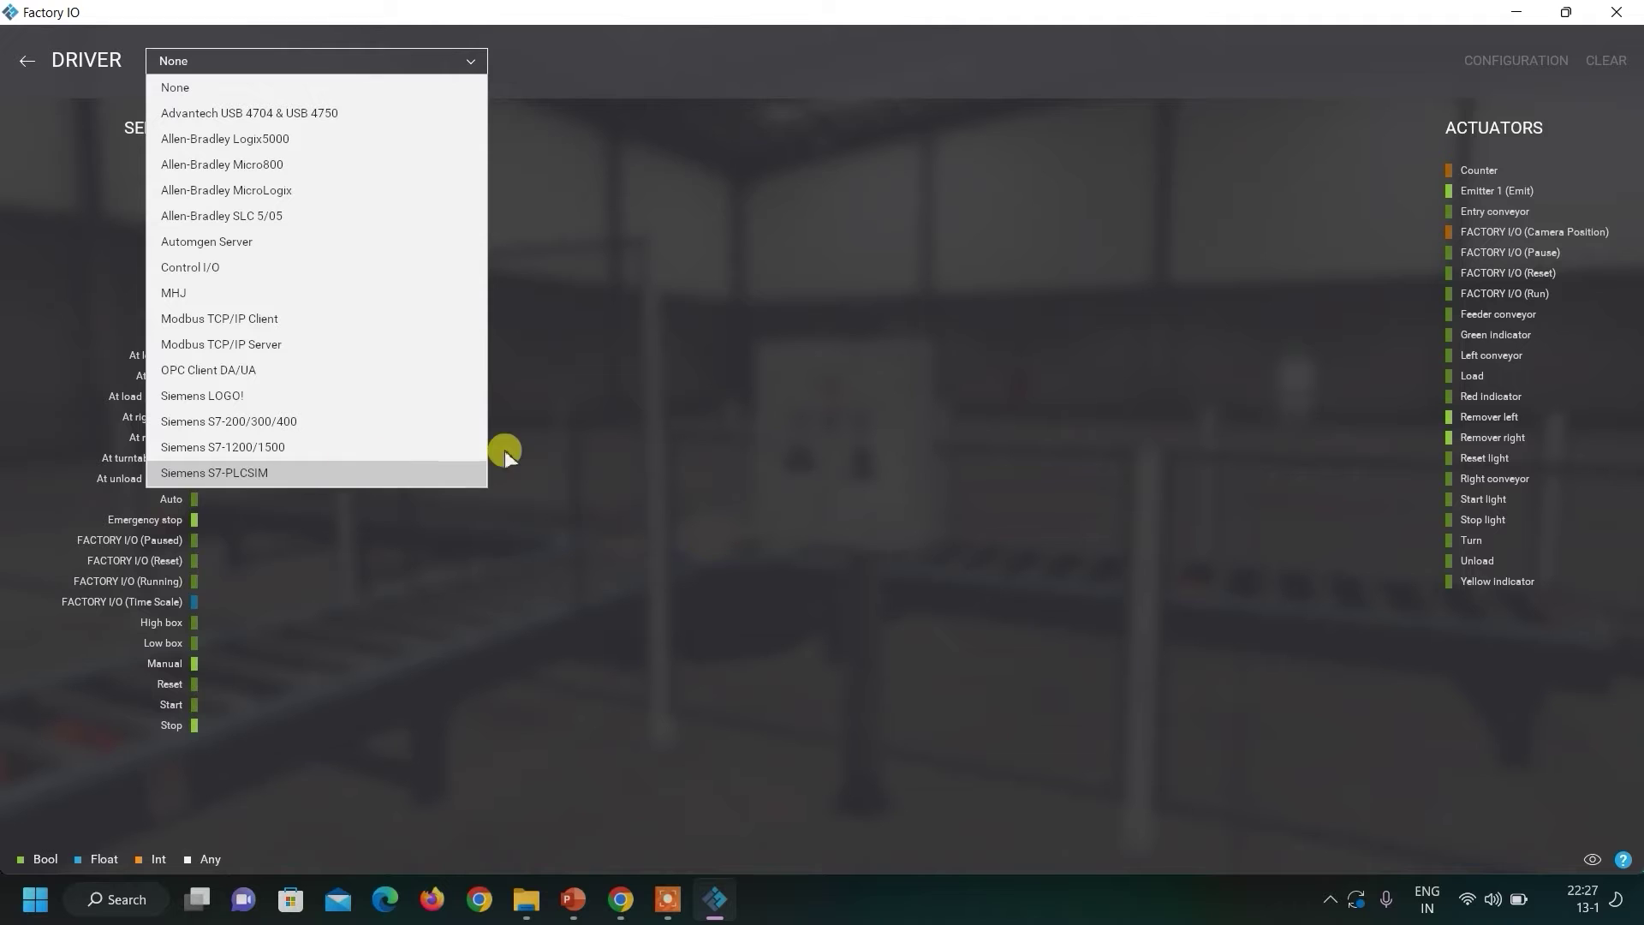
click(1520, 15)
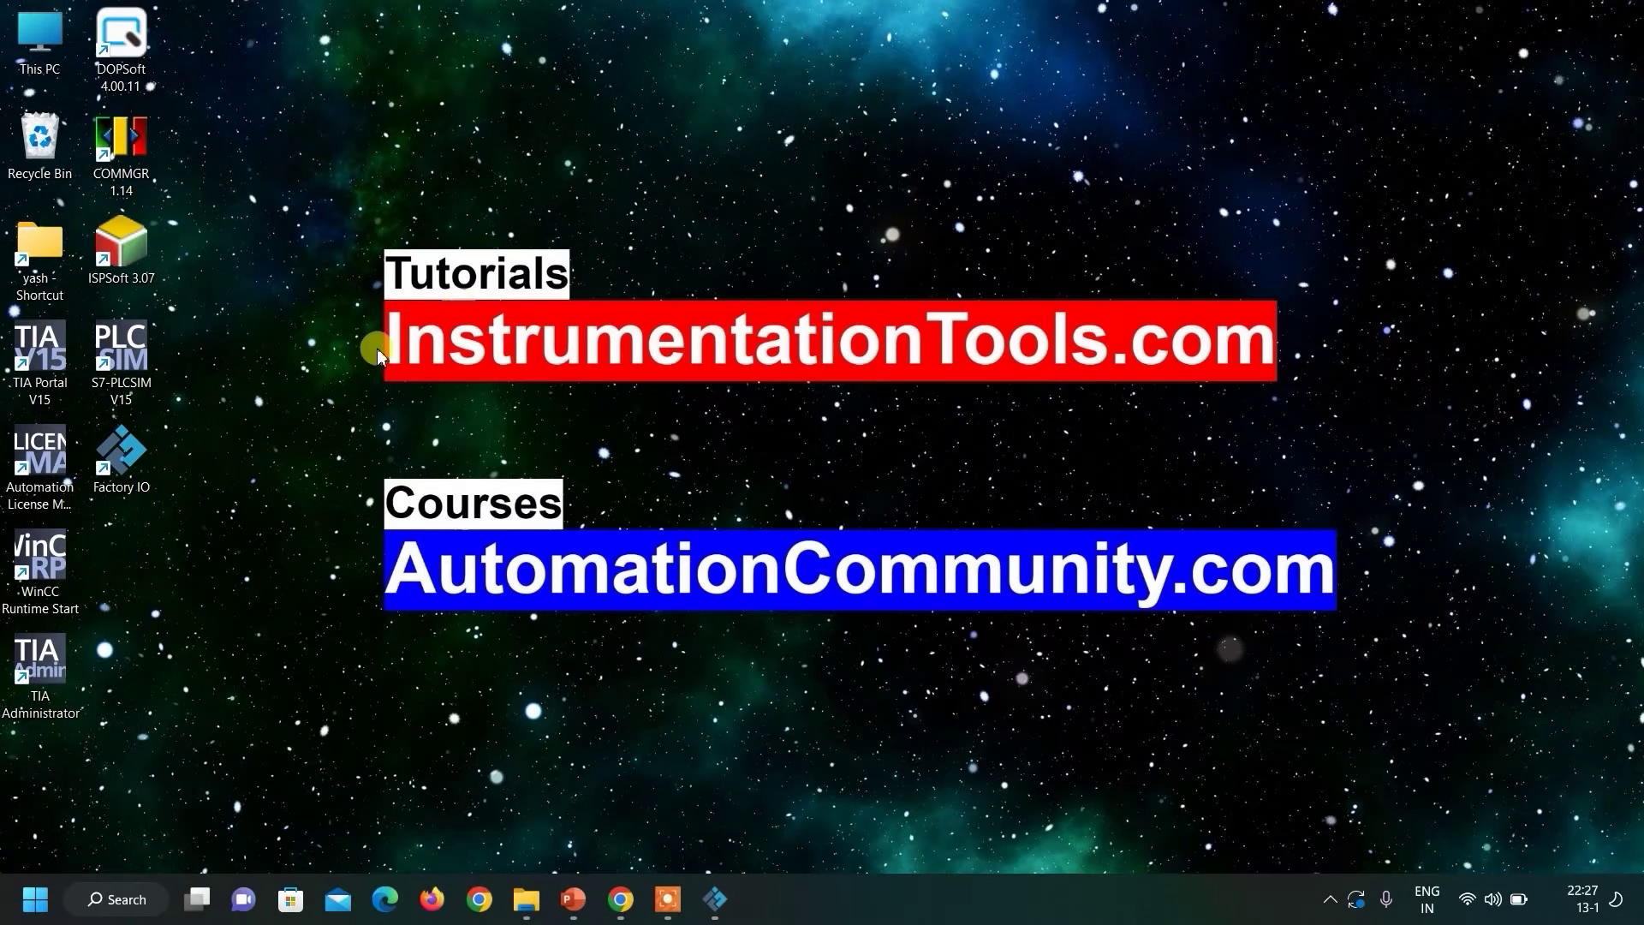
Launch S7-PLCSIM V15 and TIA Portal V15 from their desktop shortcuts.
double_click(137, 363)
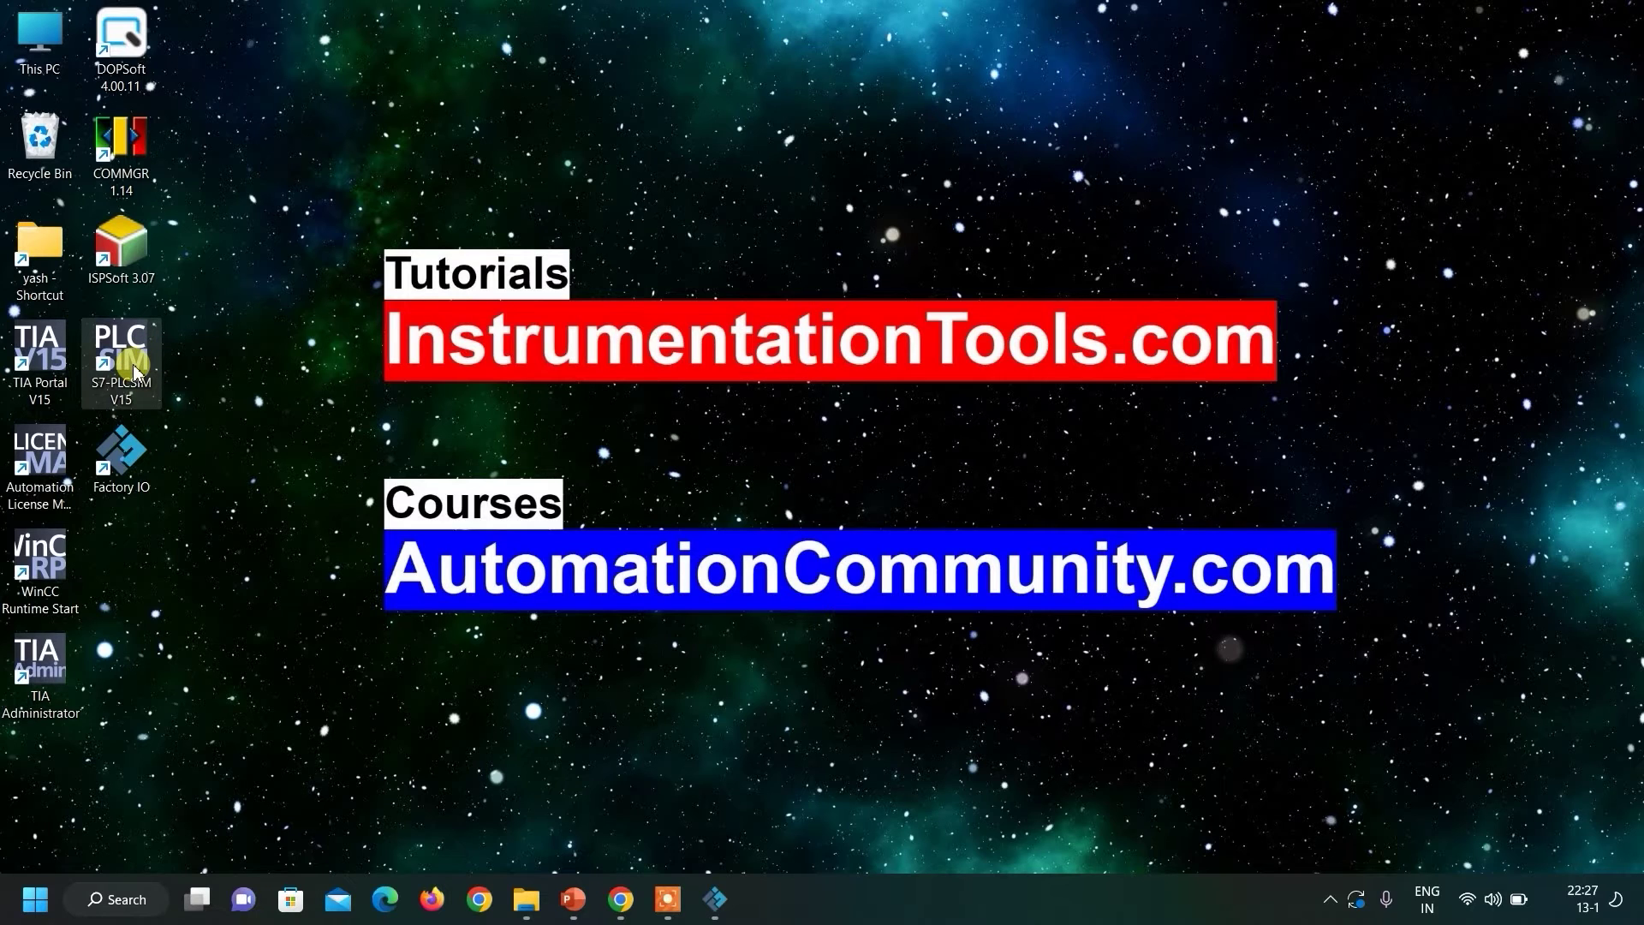
double_click(64, 390)
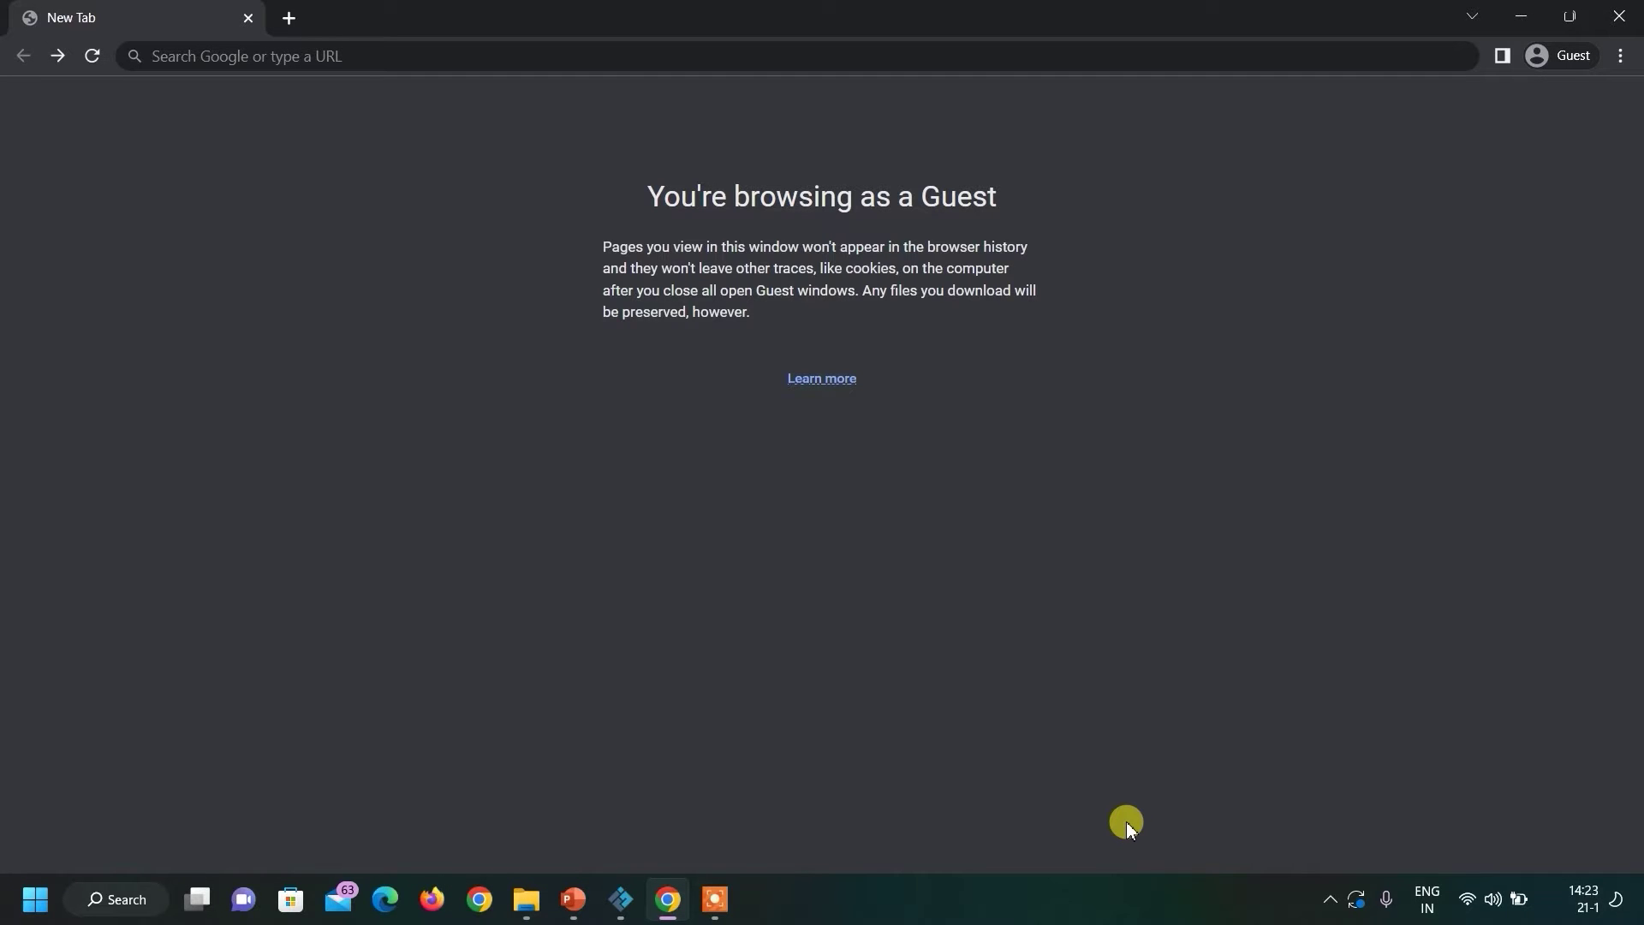
Search the web for 'siemens industry online support' from Chrome's address bar.
click(305, 53)
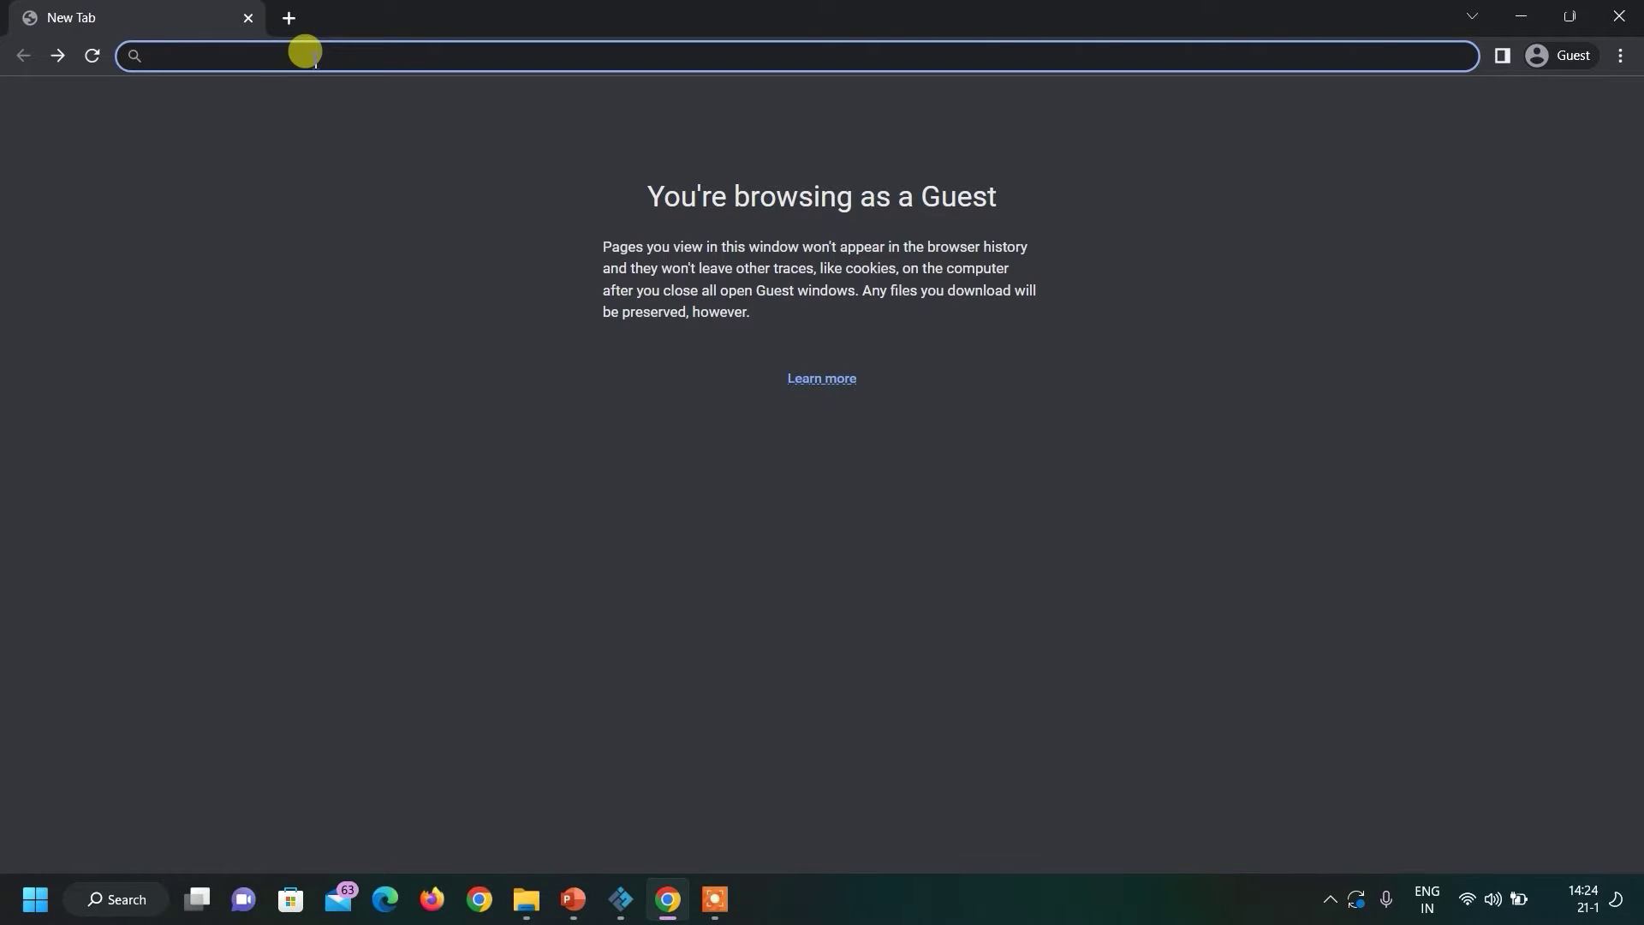
text(sie)
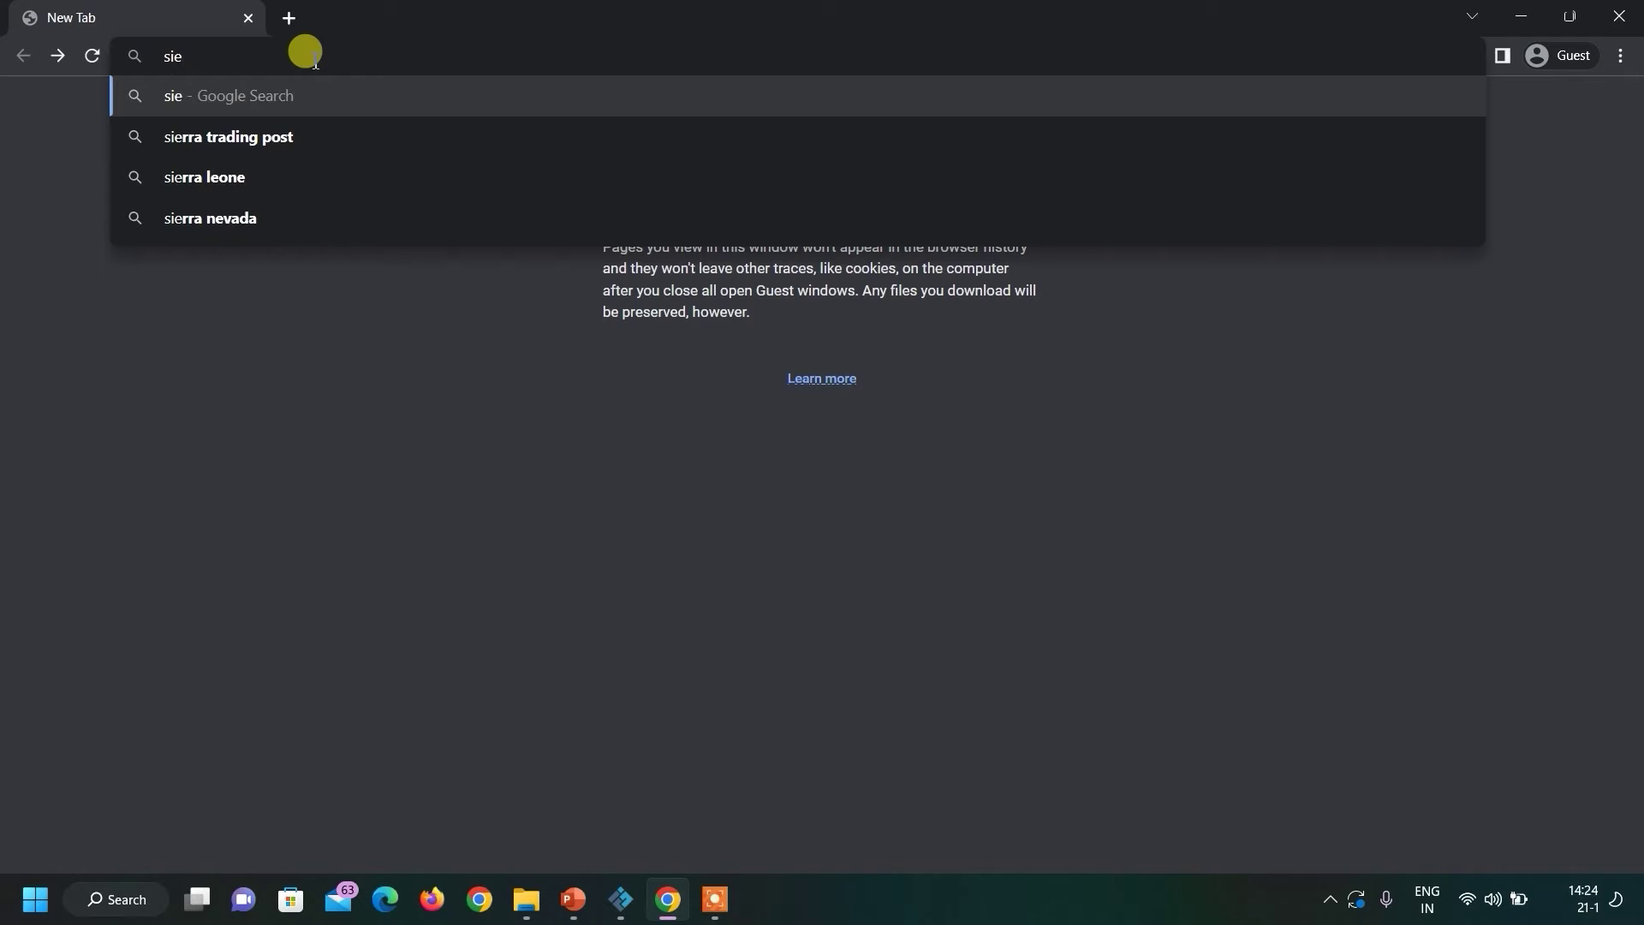
text(mens industry online suppo)
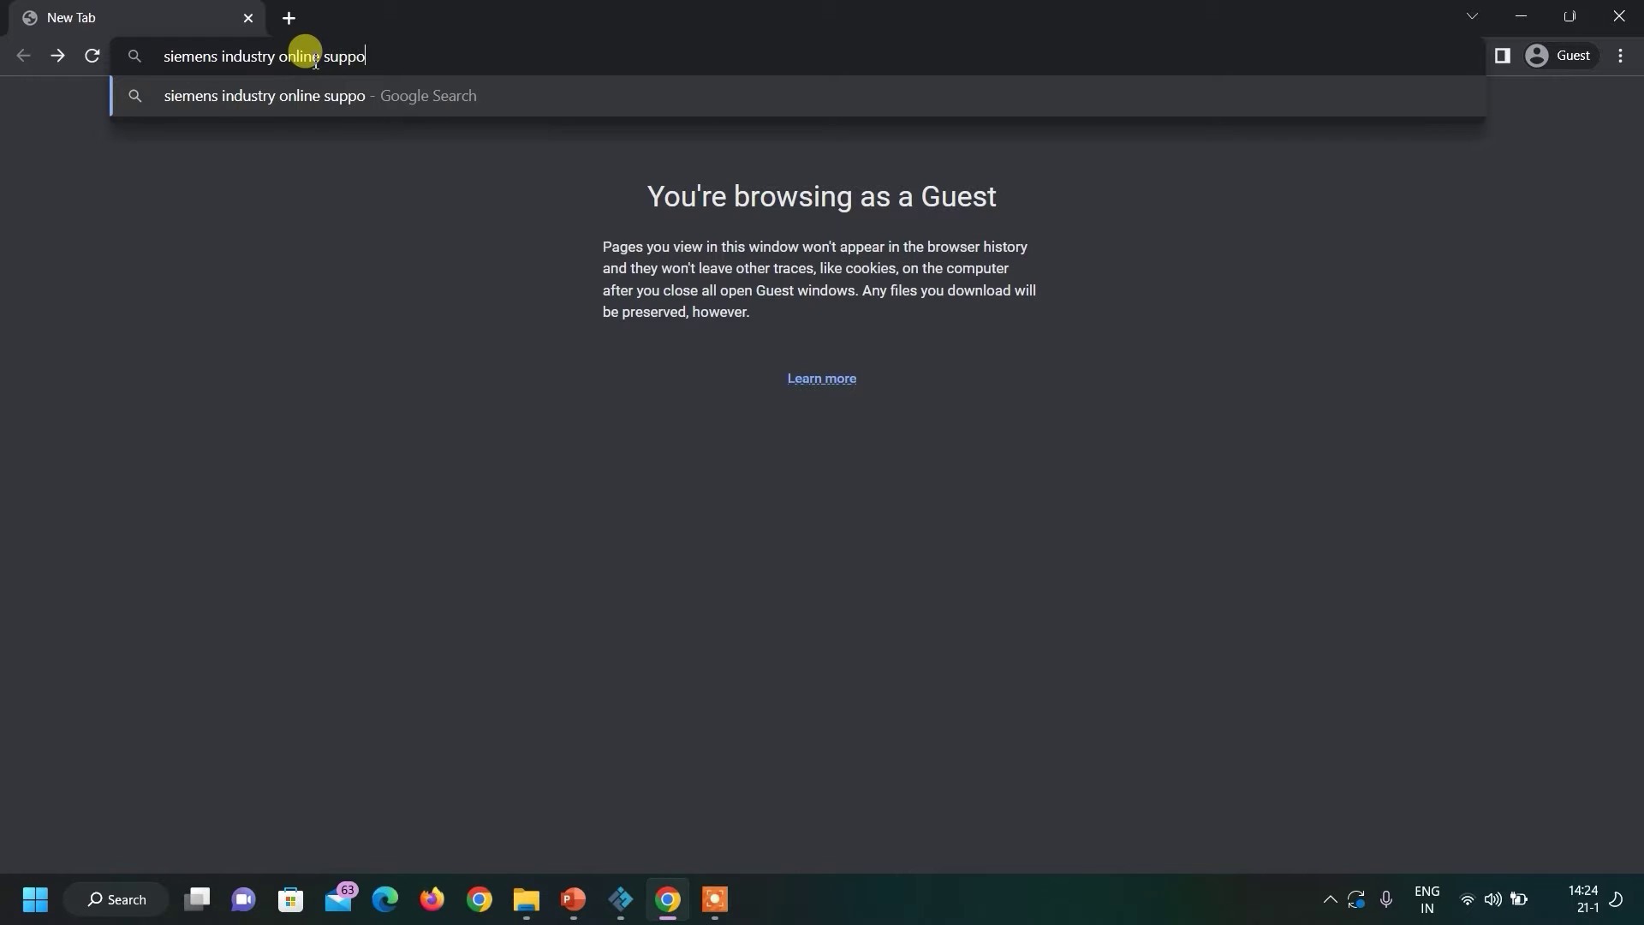
text(rt)
key(Return)
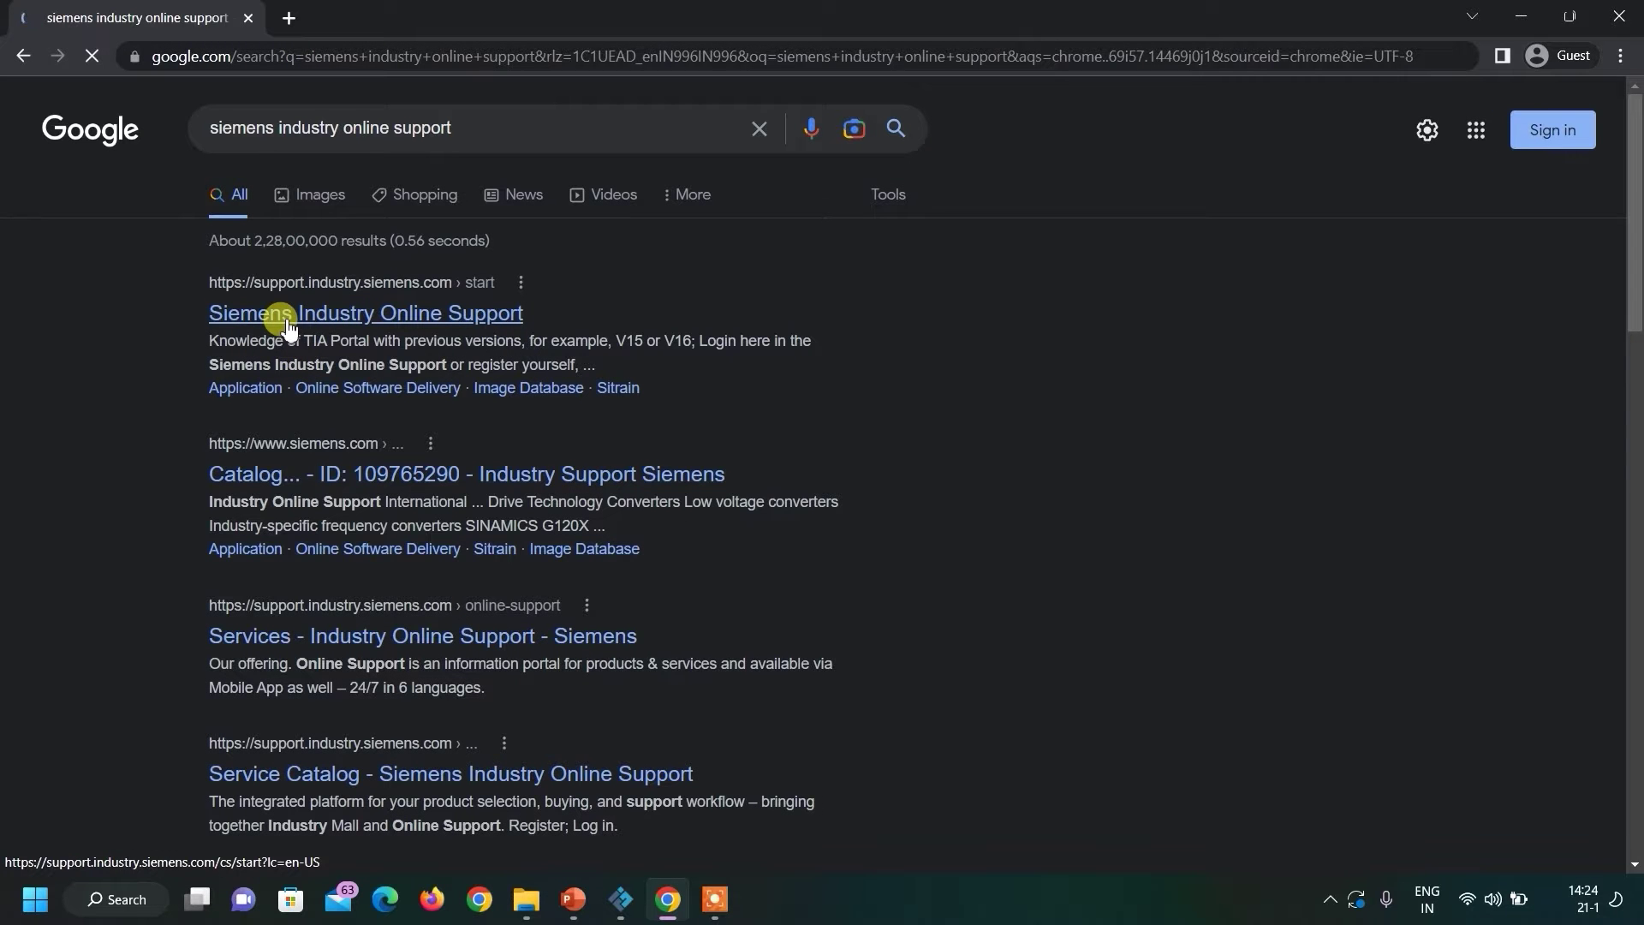
Open the Siemens Industry Online Support result and log in with the account e-mail and password.
click(408, 318)
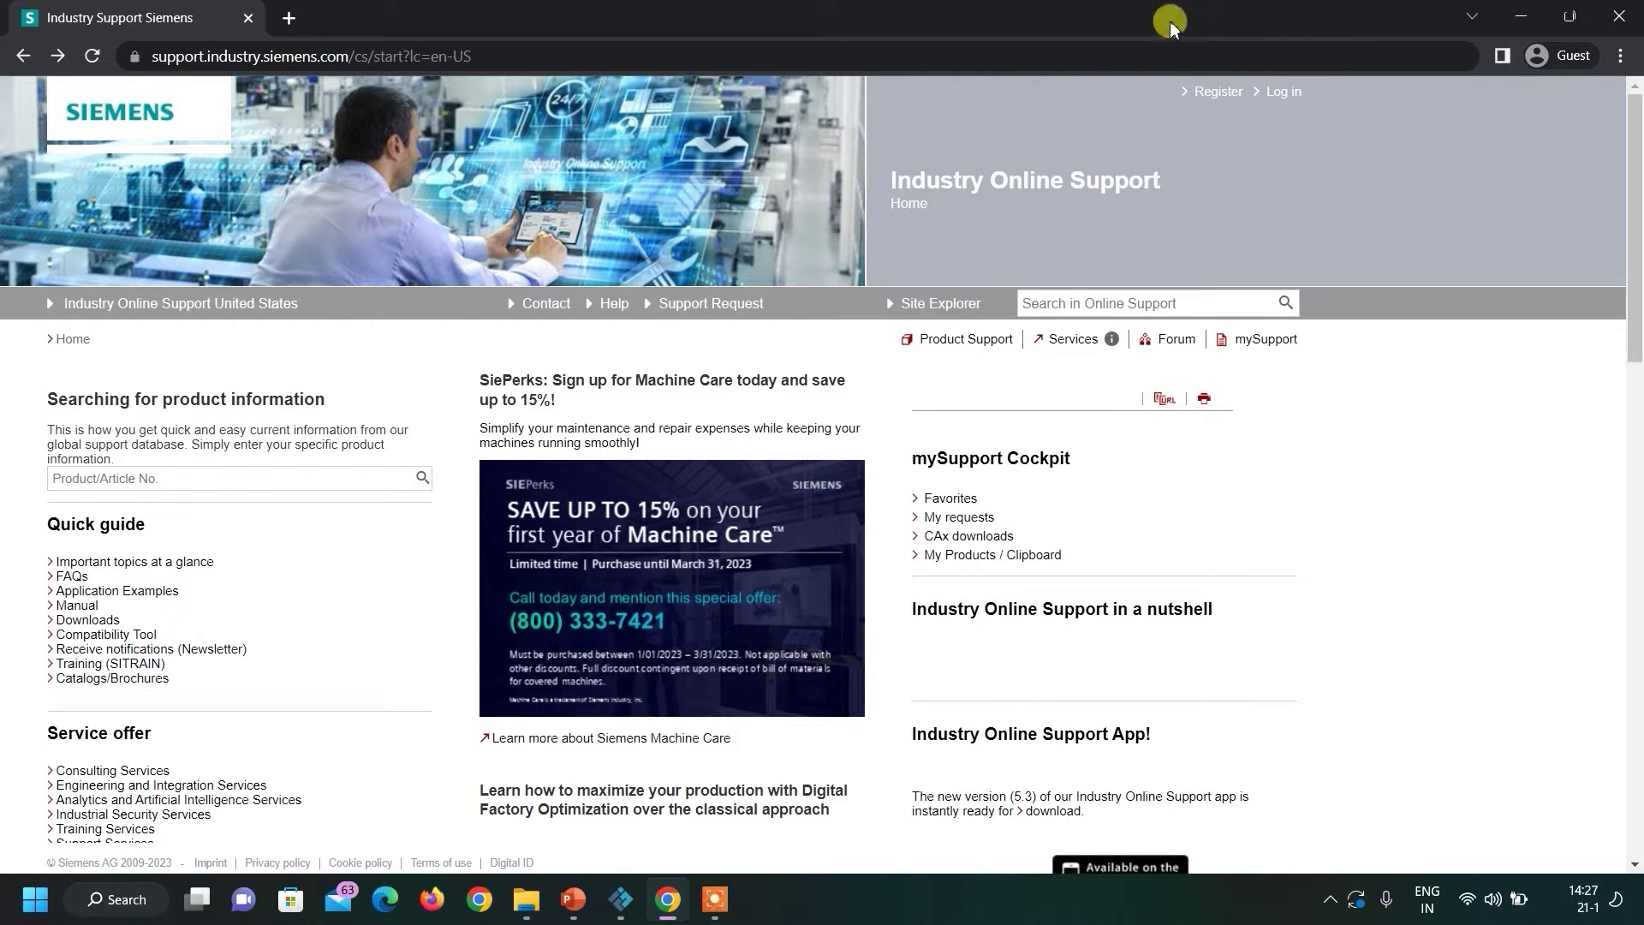
click(1285, 93)
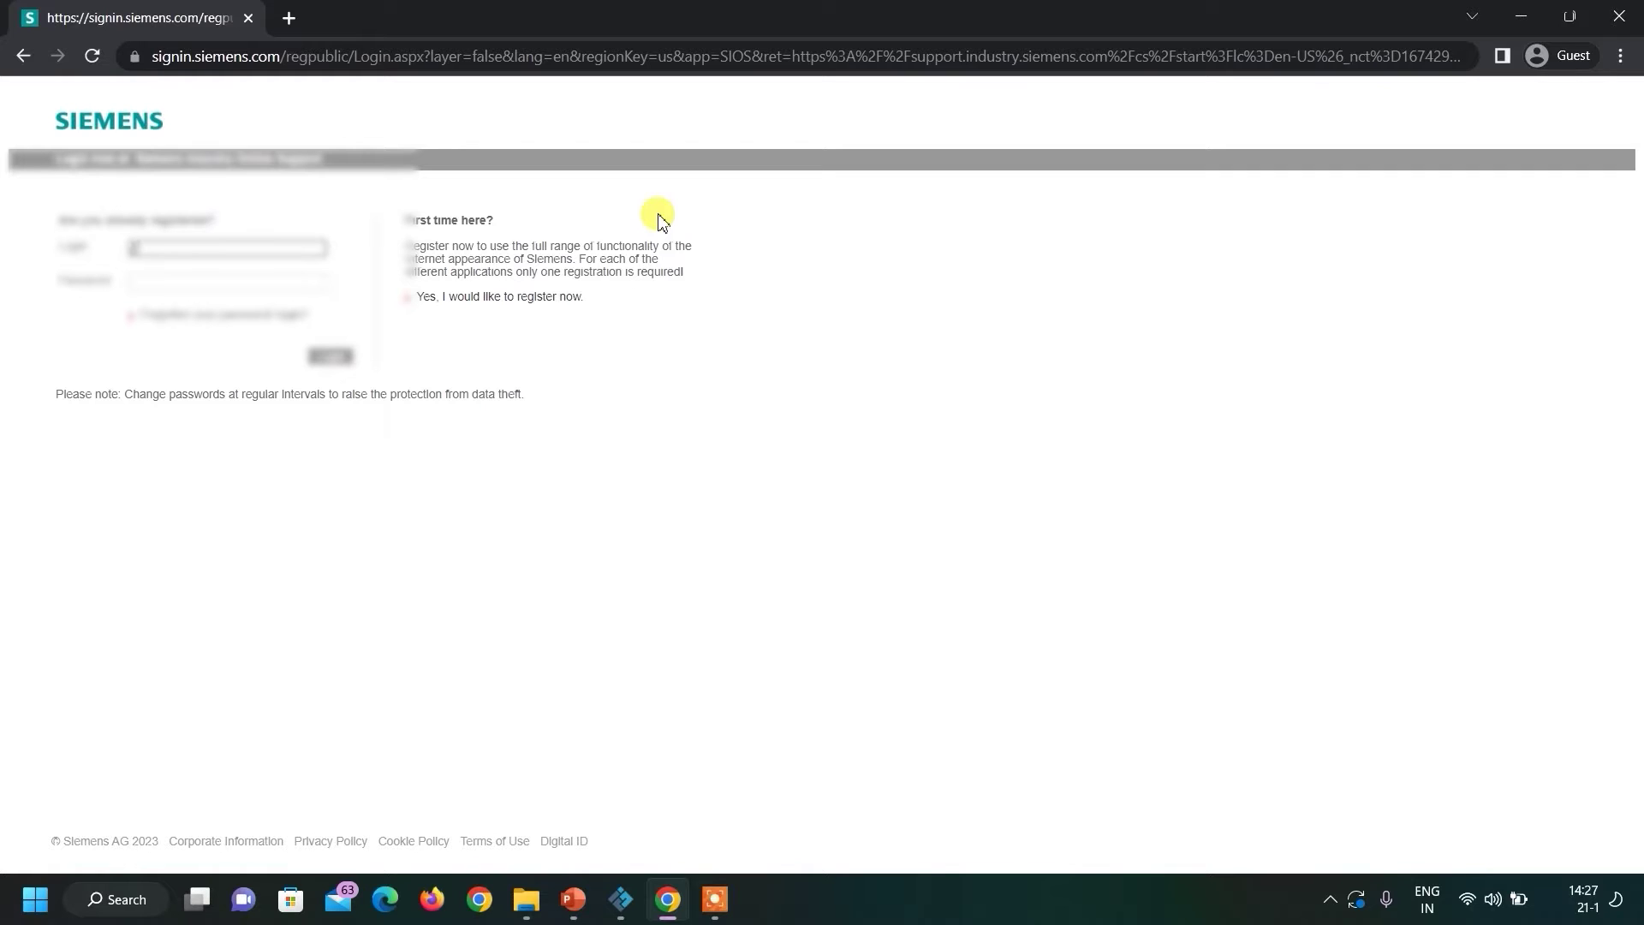
key(Tab)
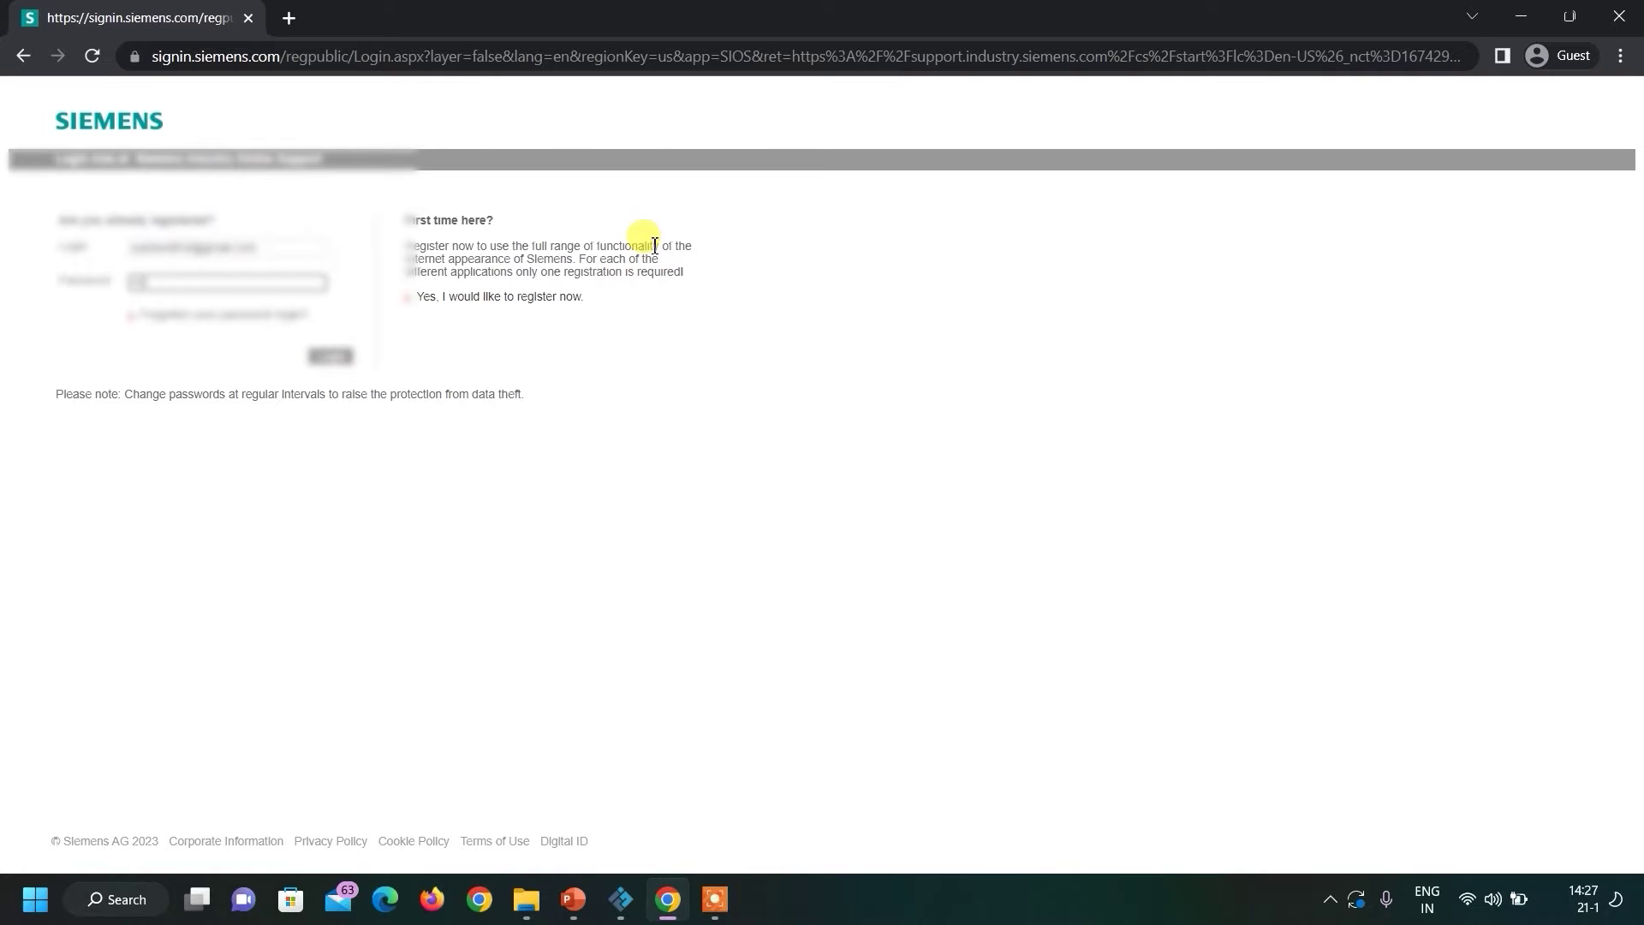
click(330, 356)
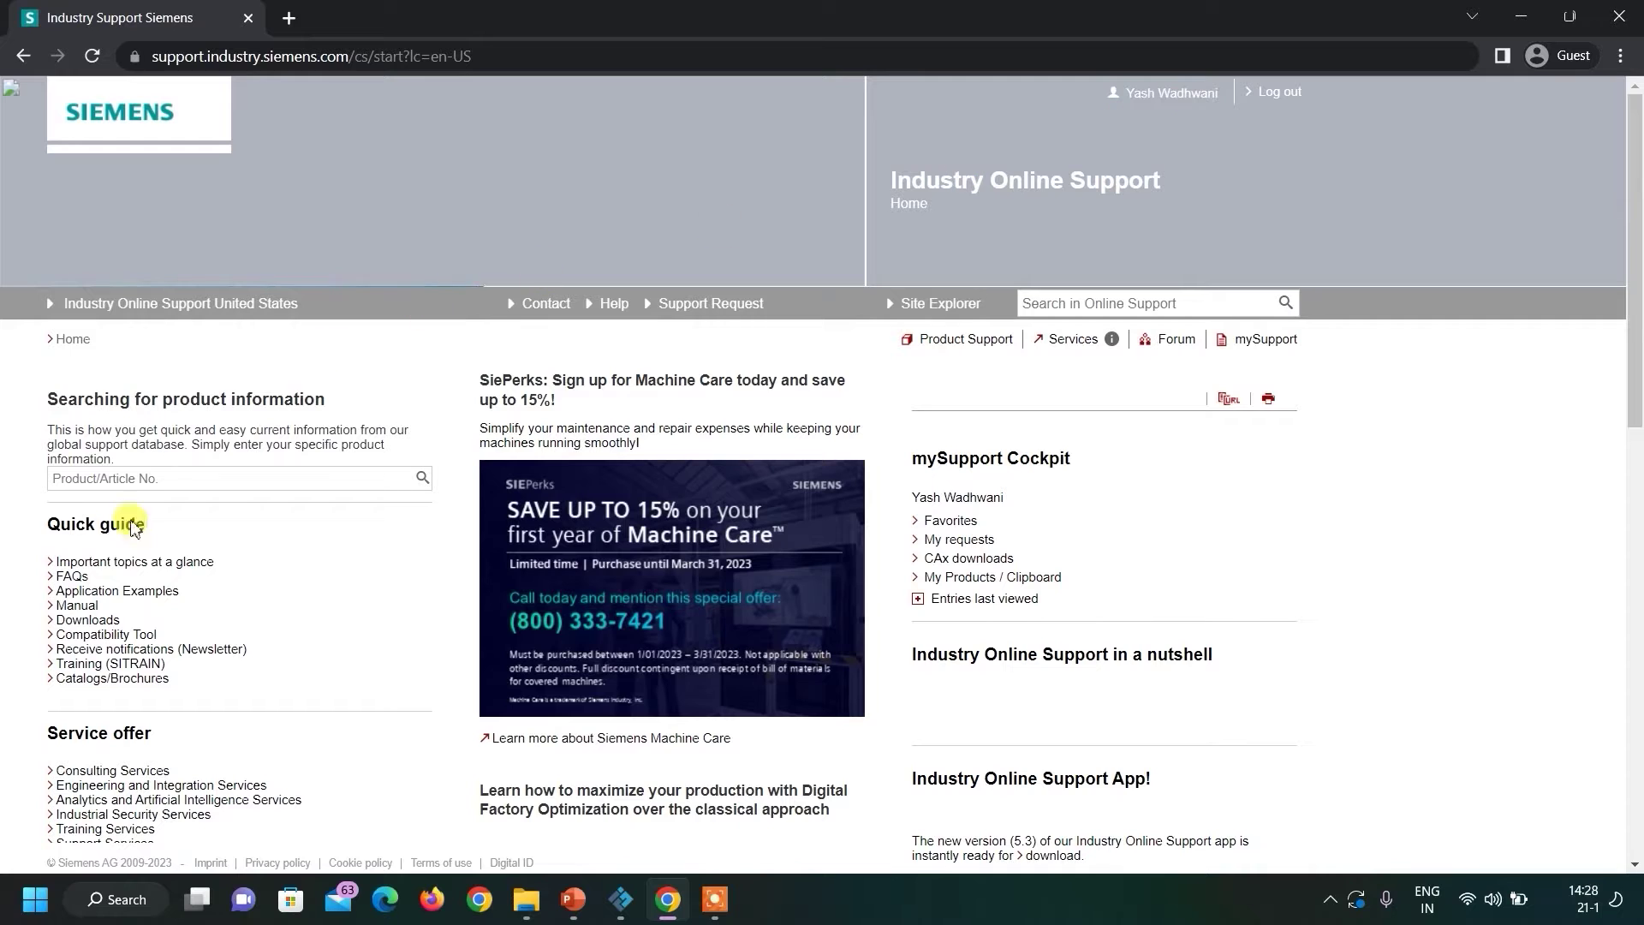
Open Downloads and expand the product tree: Automation Technology > Automation Systems > Software for SIMATIC Controller > STEP 7 (TIA Portal).
click(72, 626)
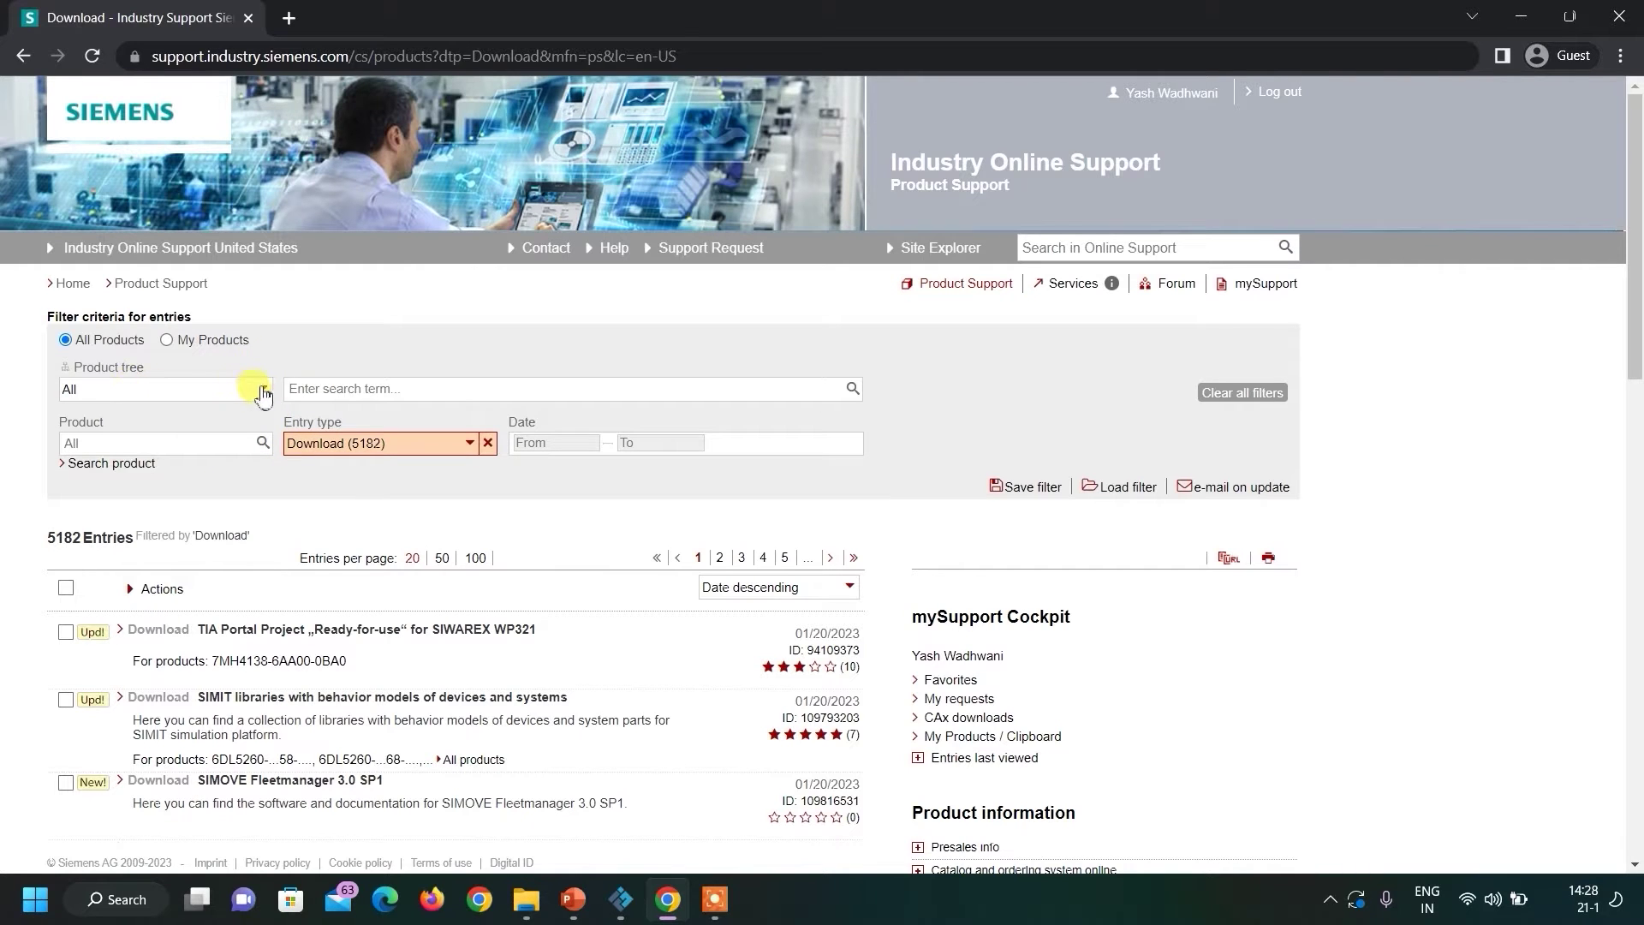
click(259, 389)
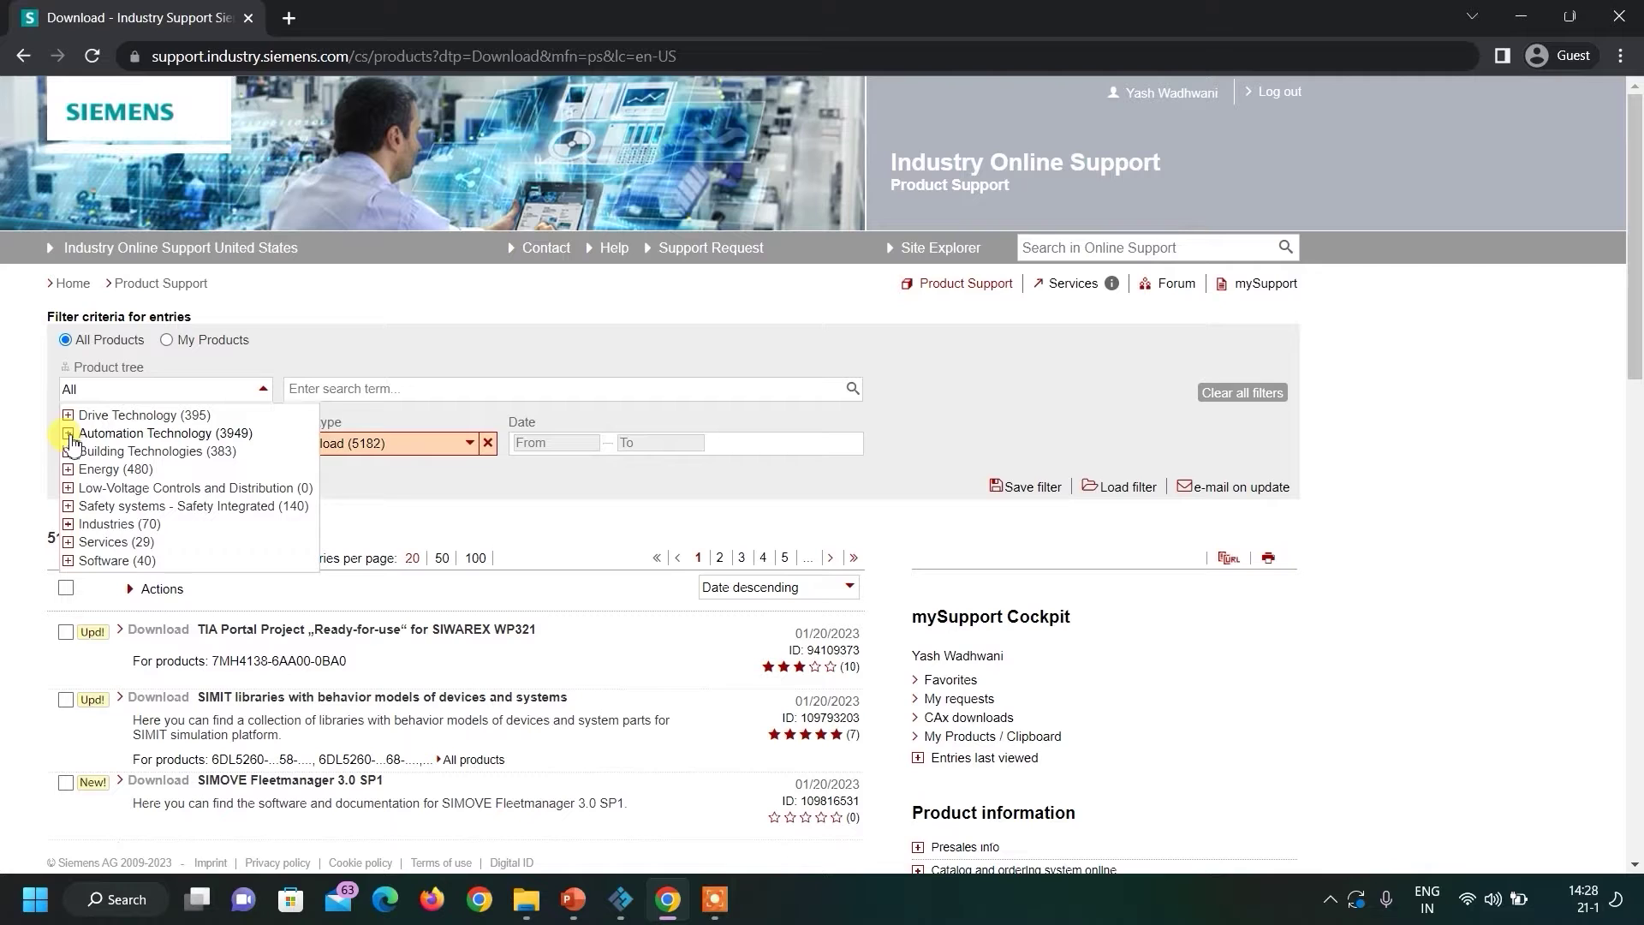
click(68, 434)
click(86, 452)
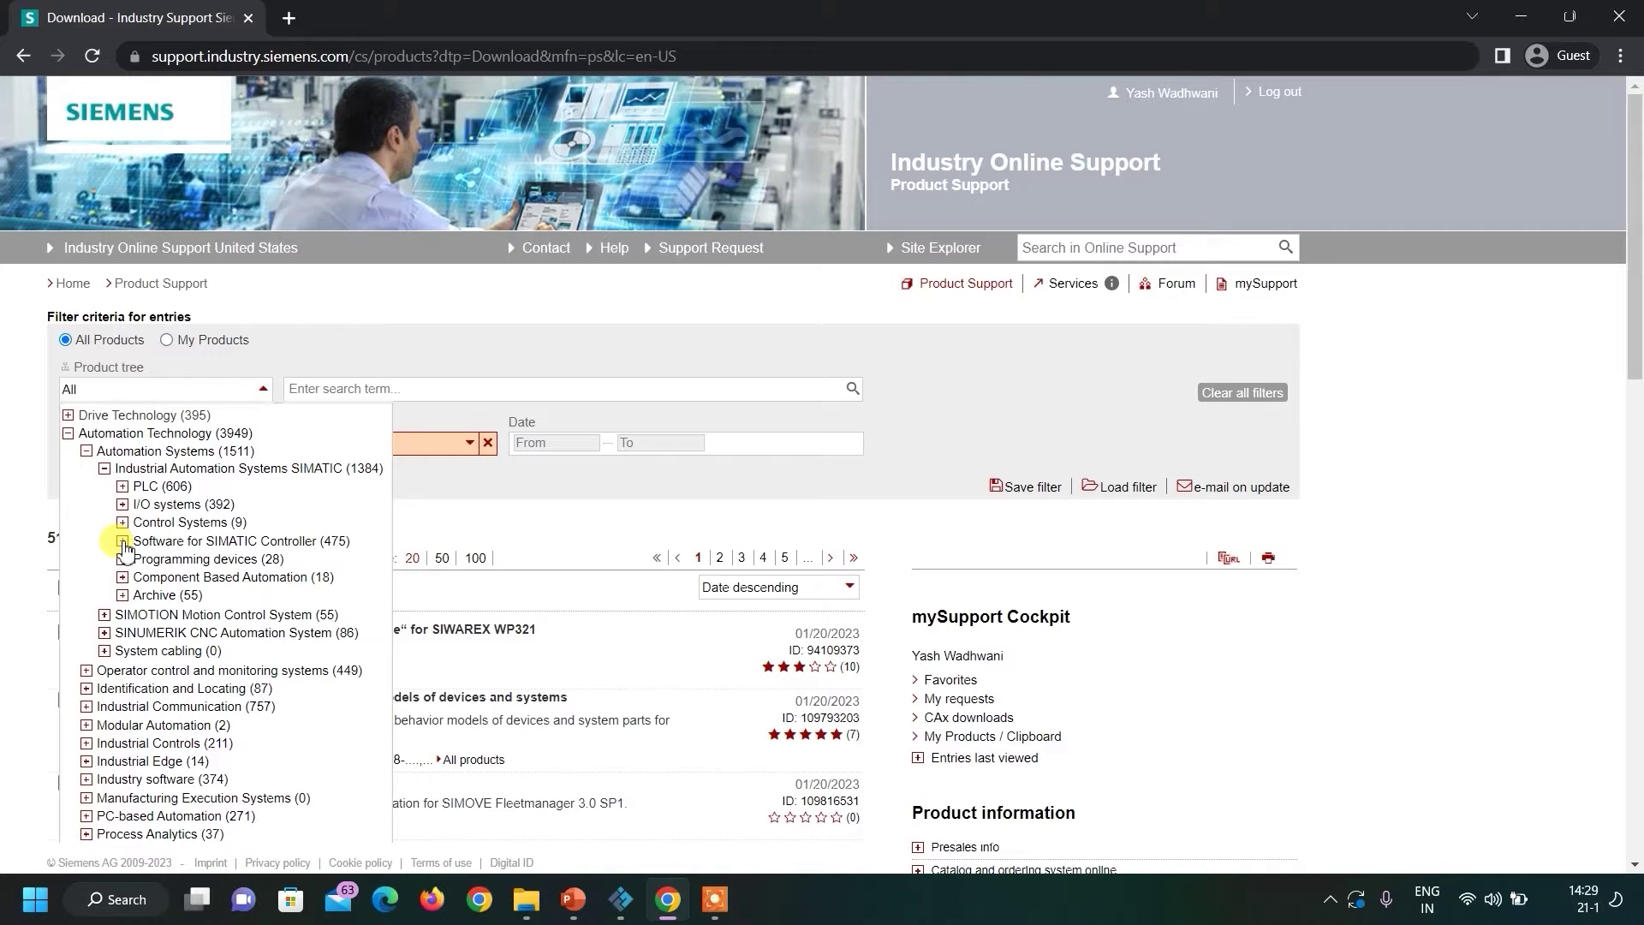
click(123, 541)
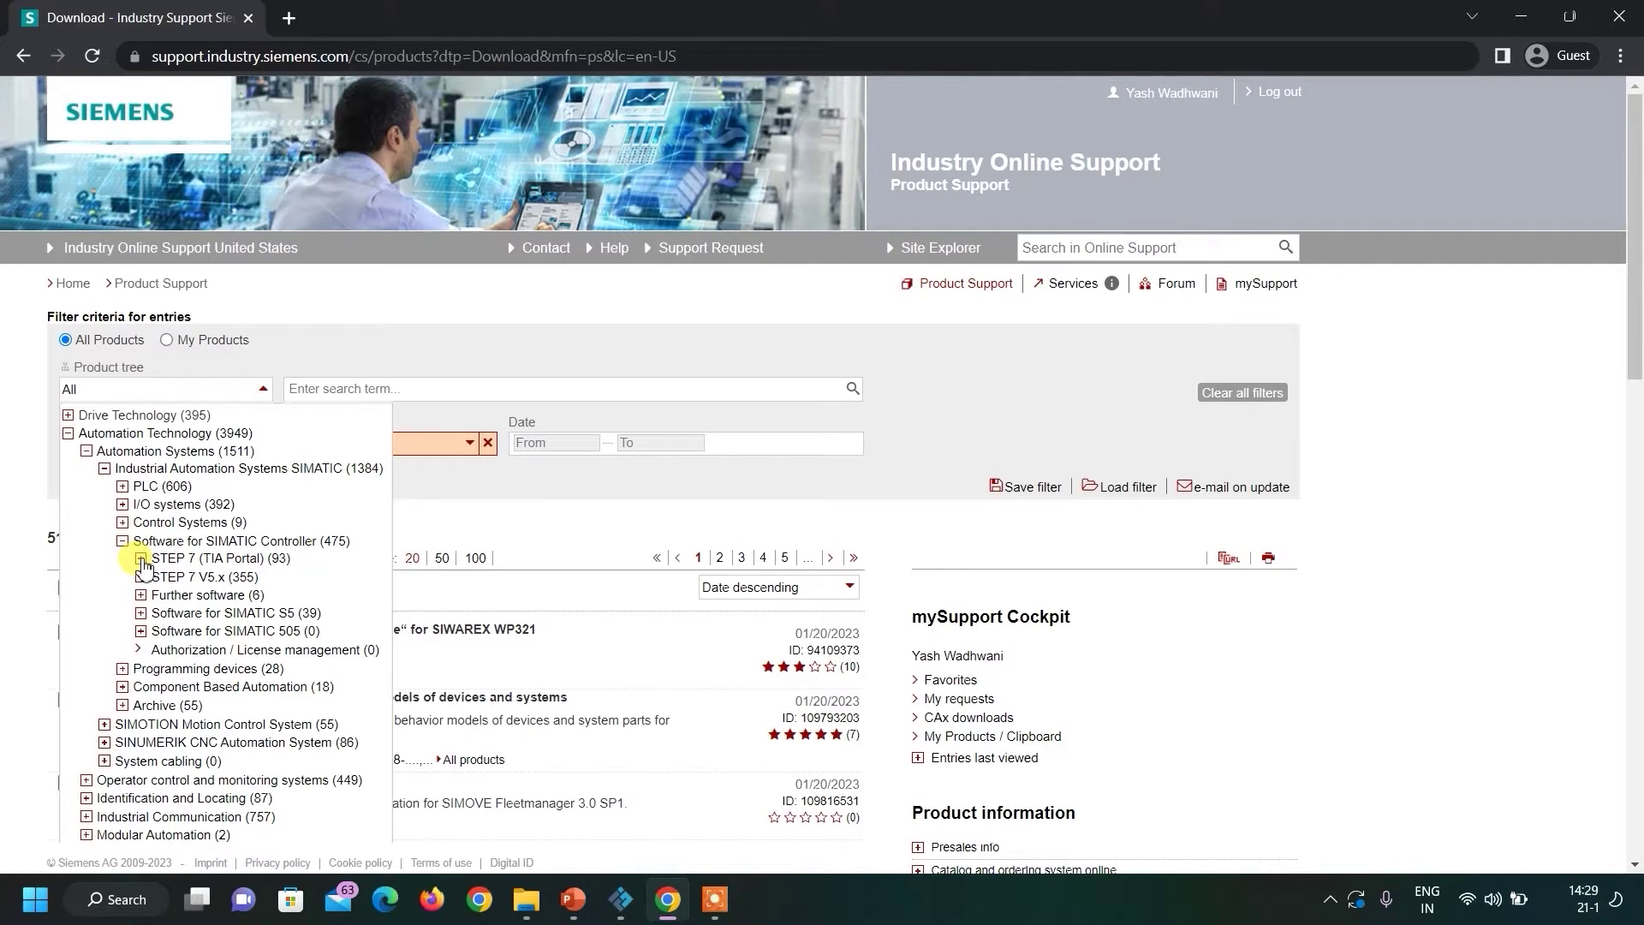
click(141, 560)
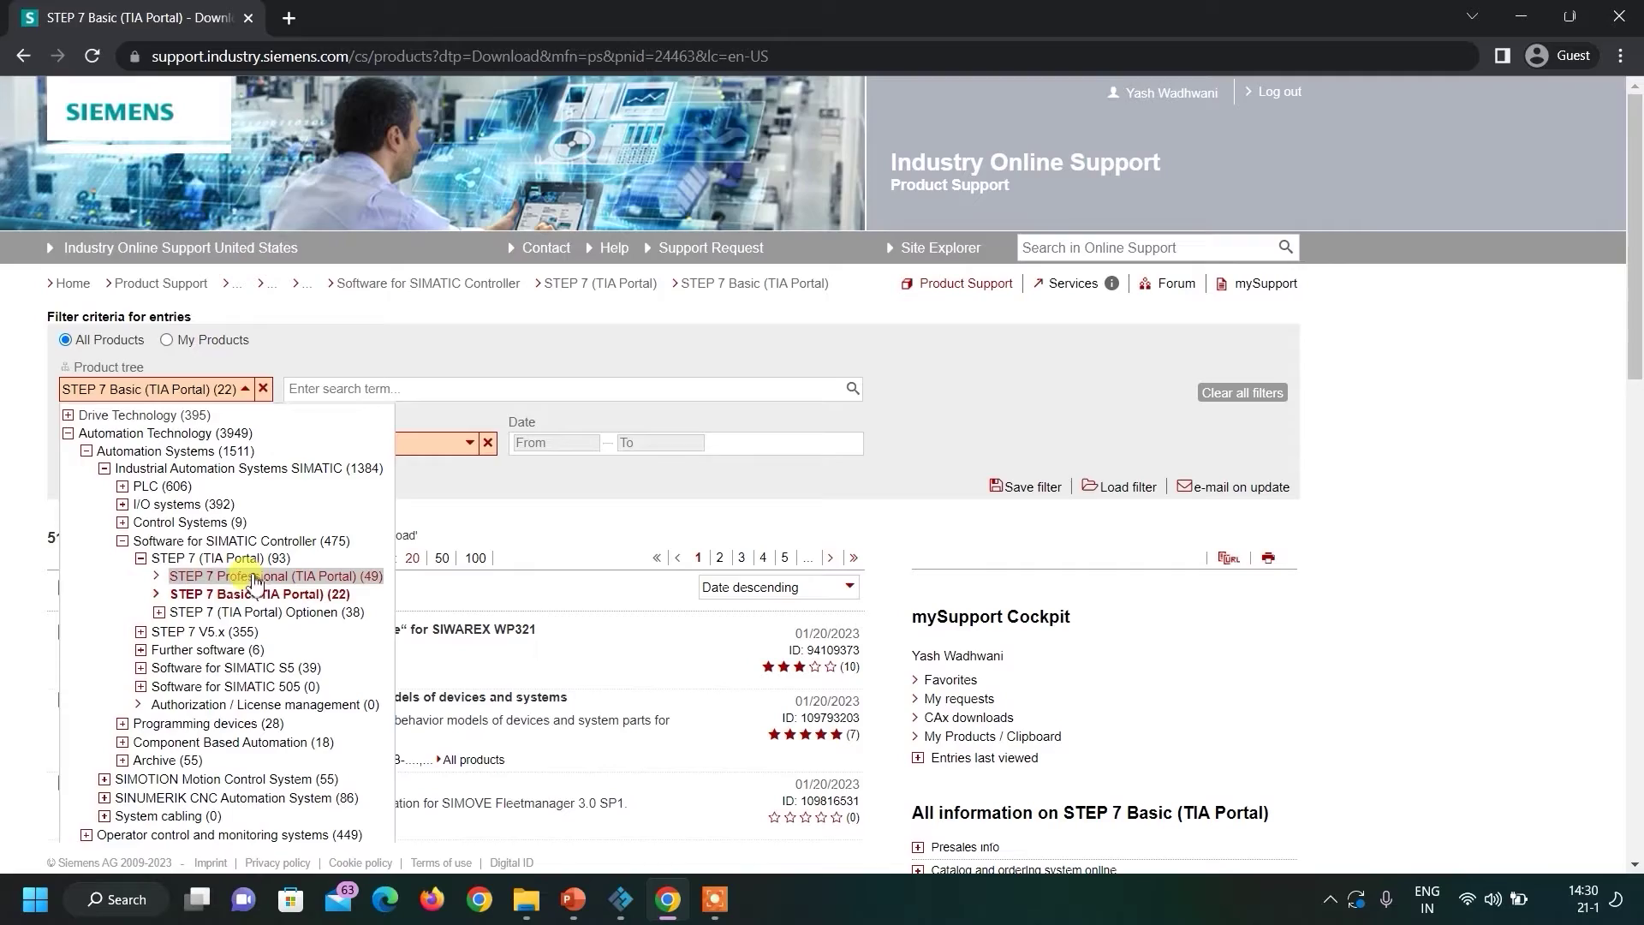
Filter to STEP 7 Professional, show 50 entries per page, and open the V15.1 TRIAL Download entry.
click(257, 576)
scroll(314, 603, down, 3)
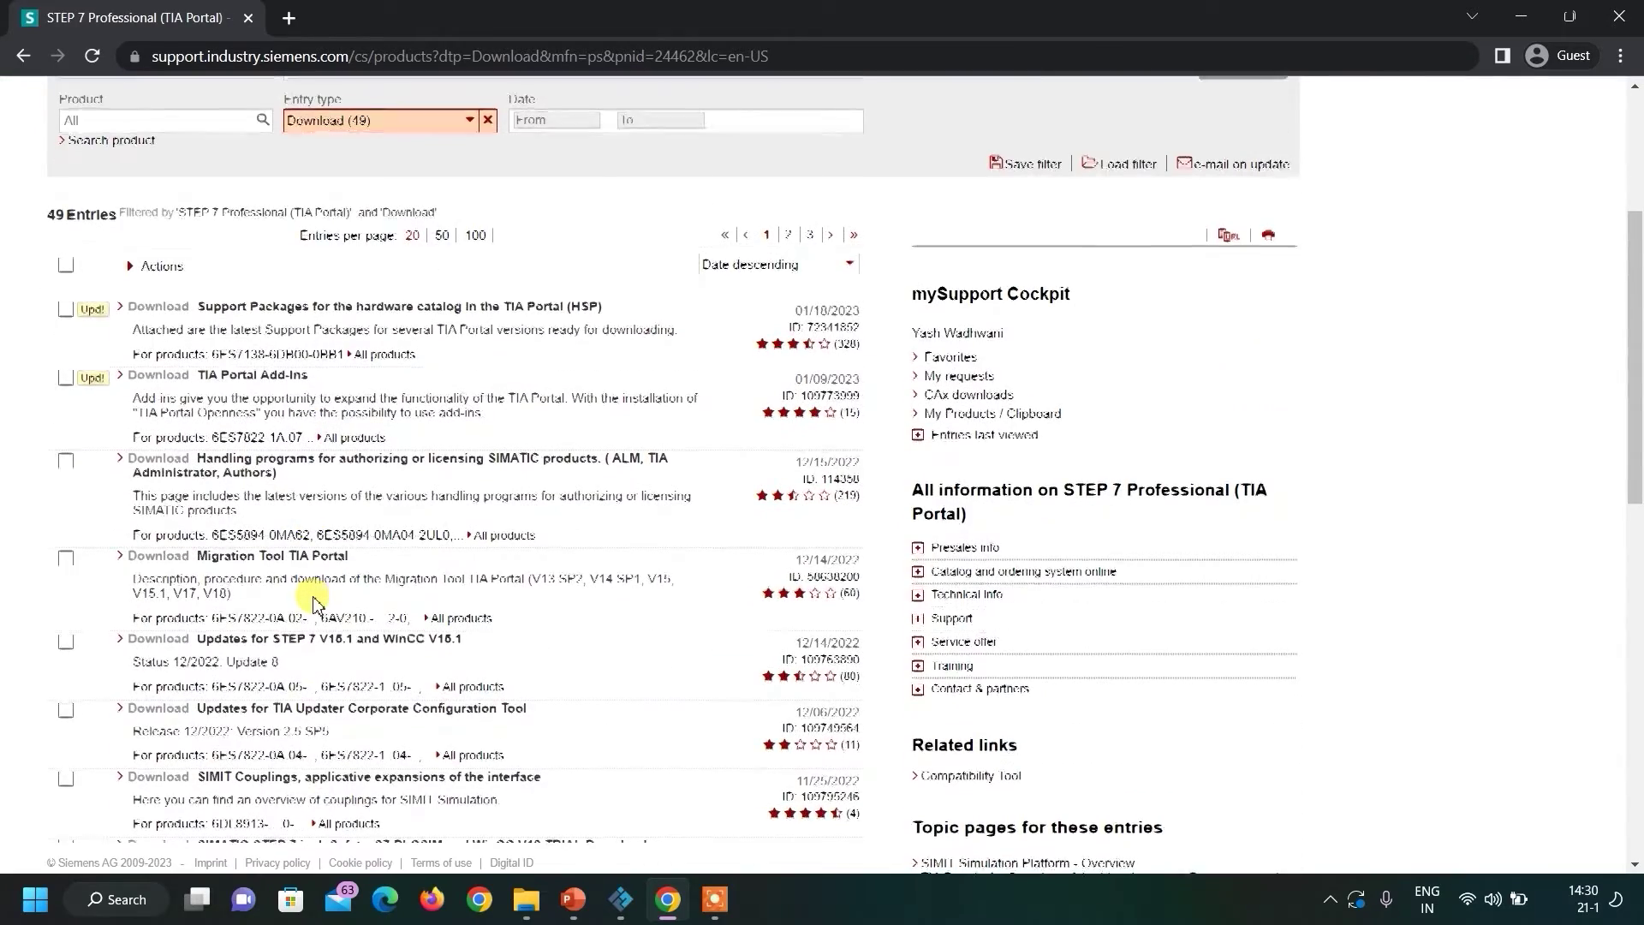
scroll(314, 603, down, 2)
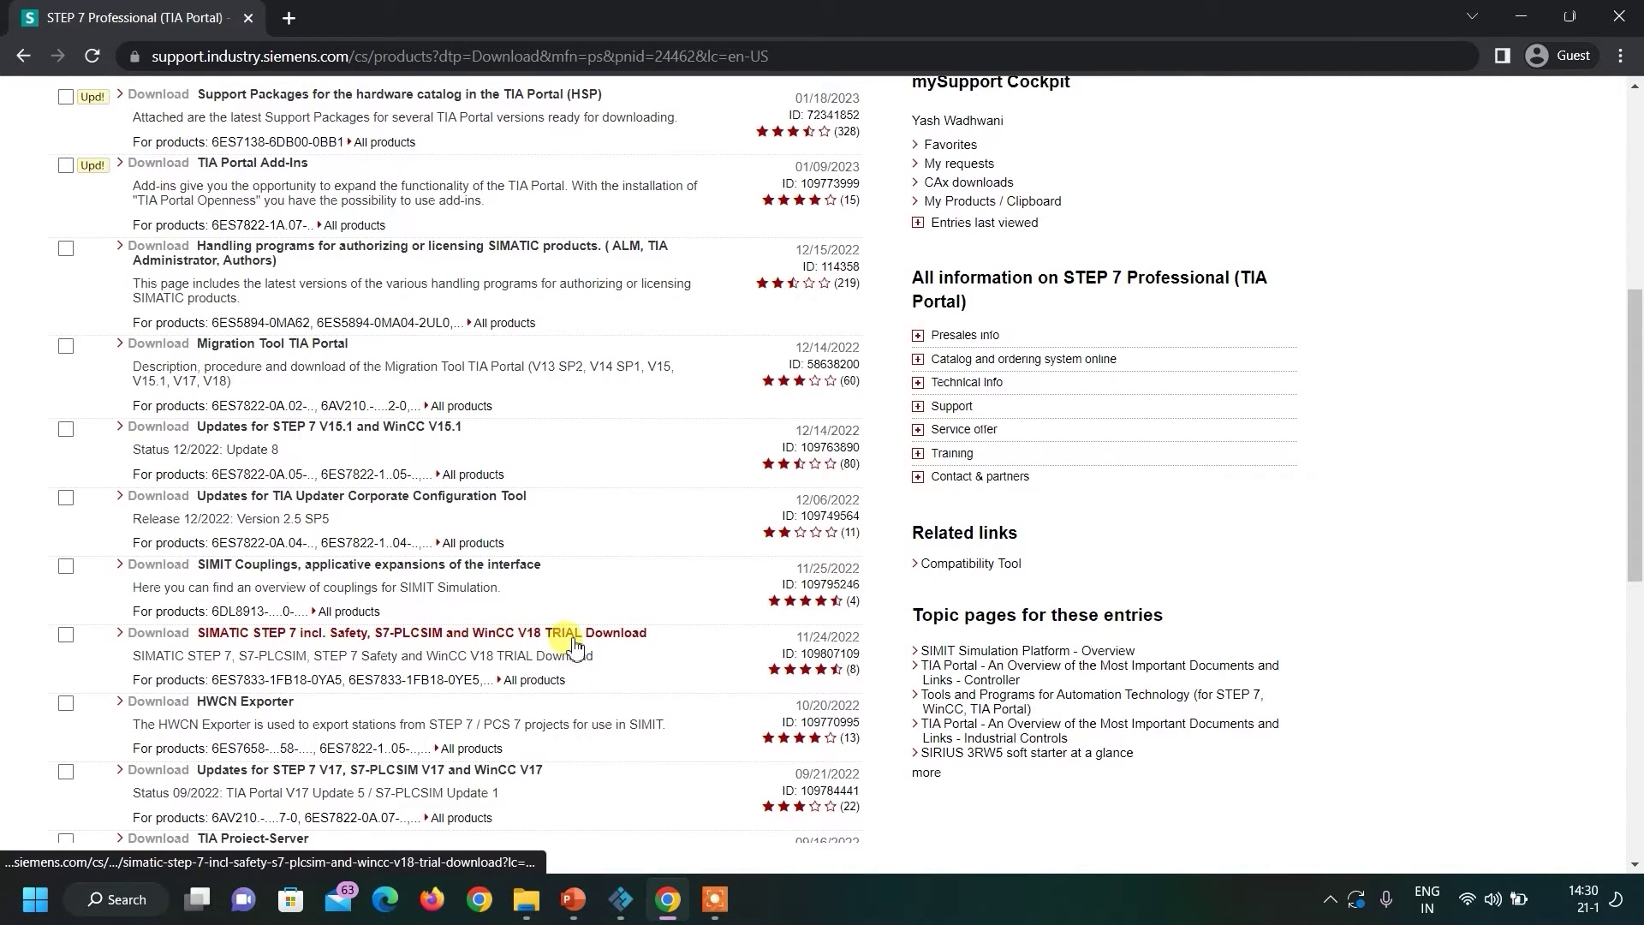
scroll(570, 745, down, 4)
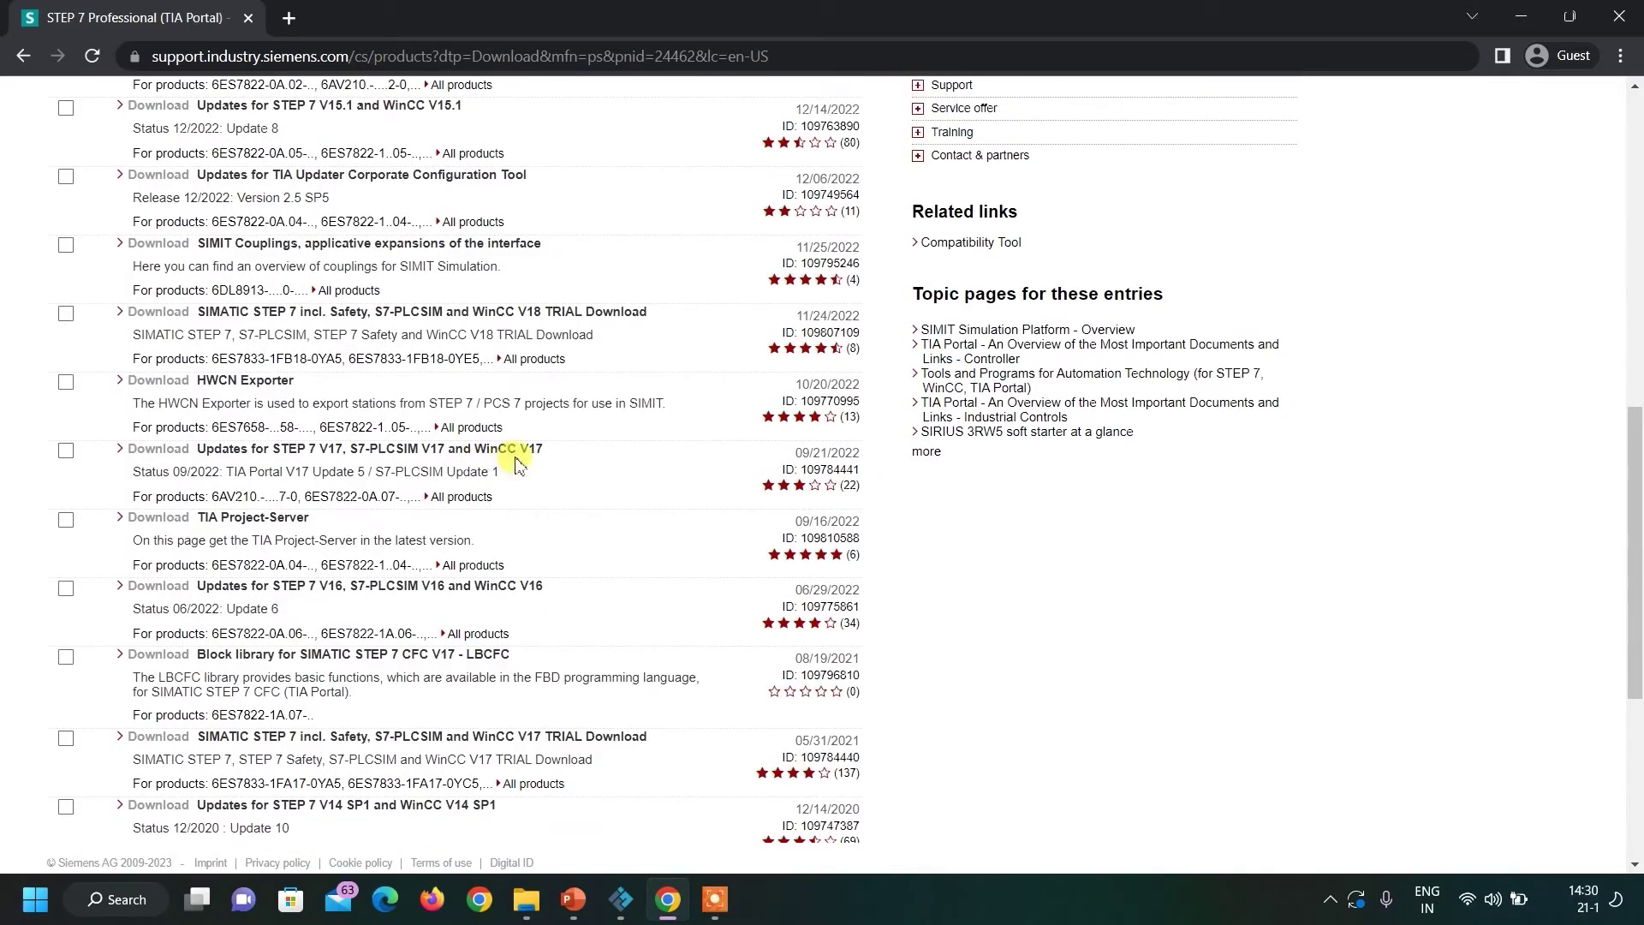
scroll(441, 599, down, 5)
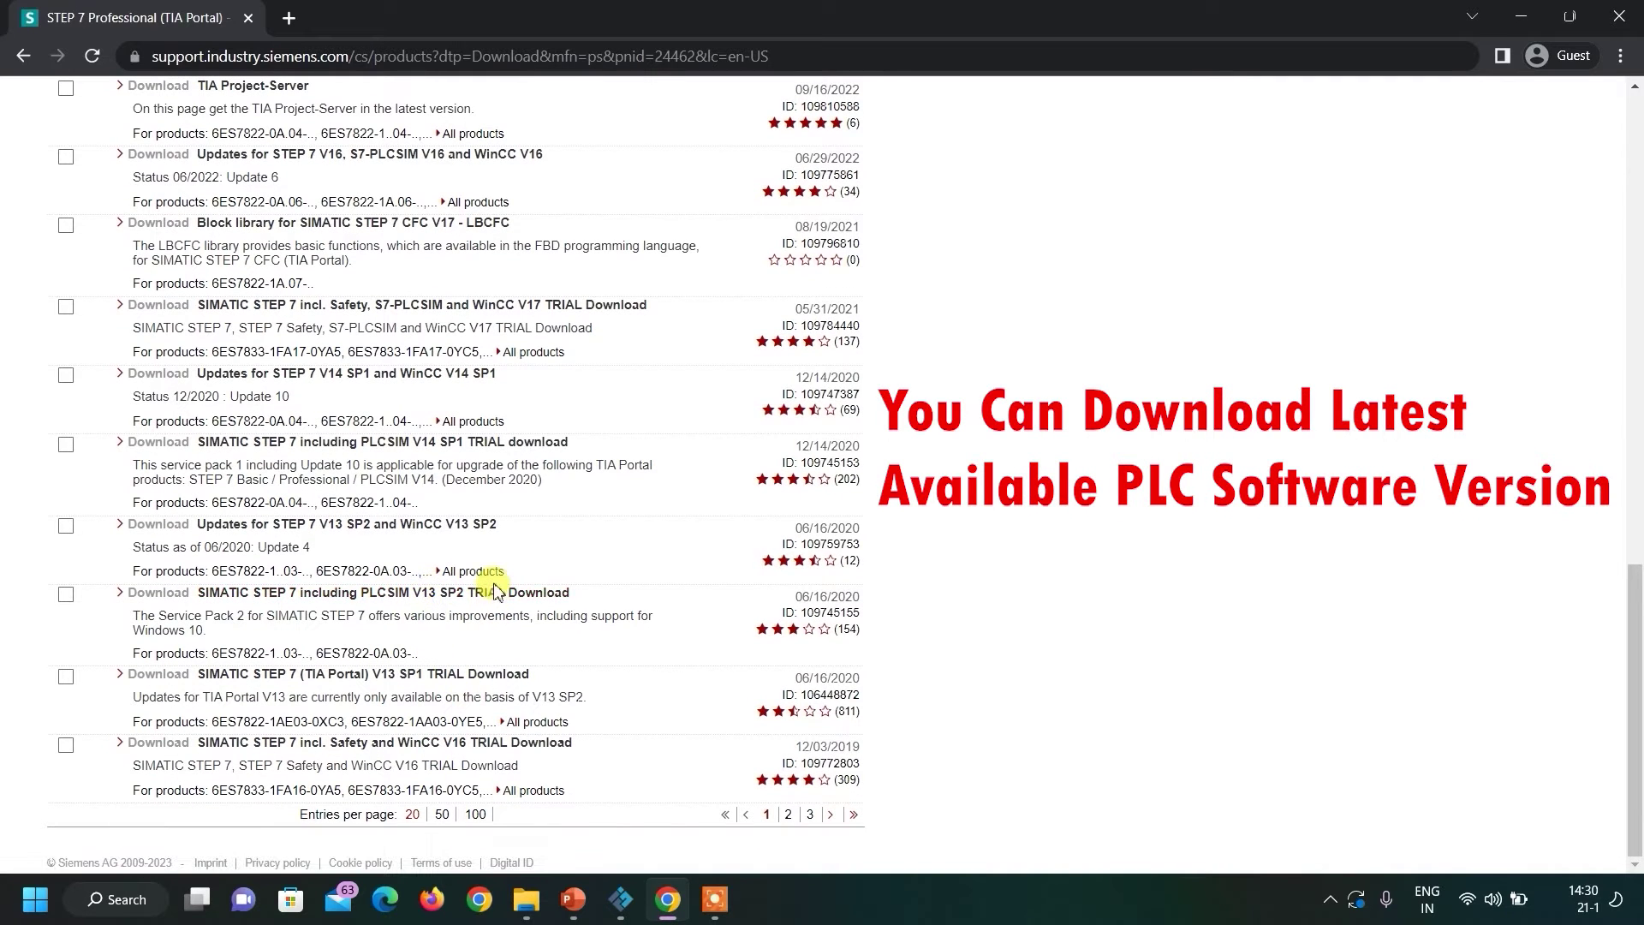
click(442, 816)
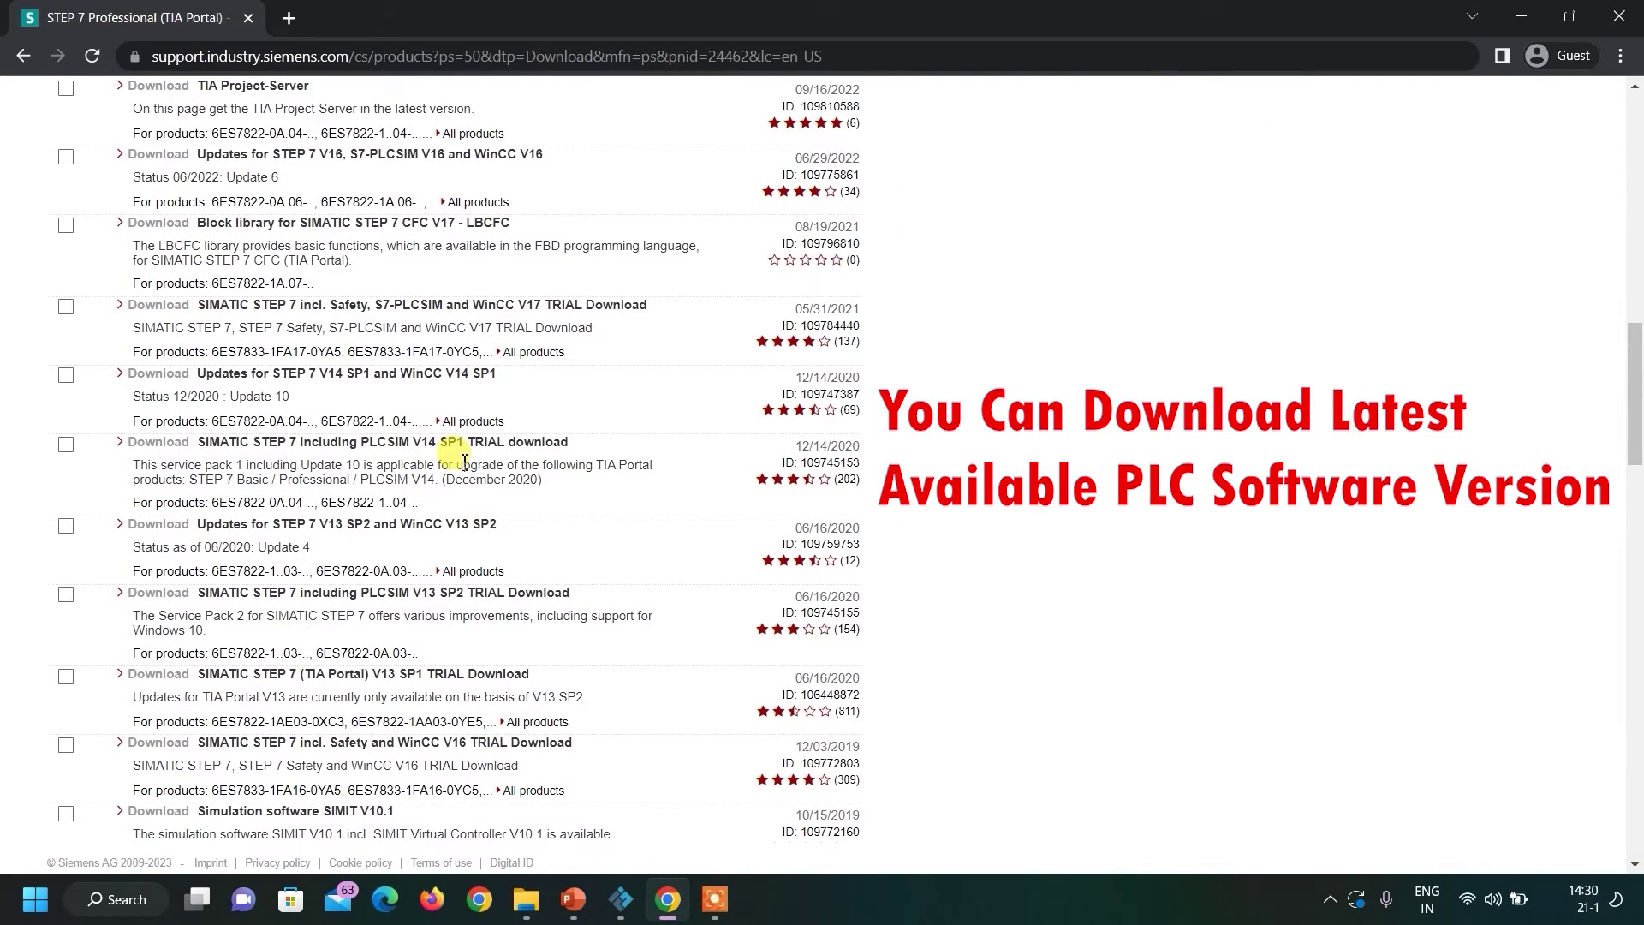
scroll(463, 462, down, 2)
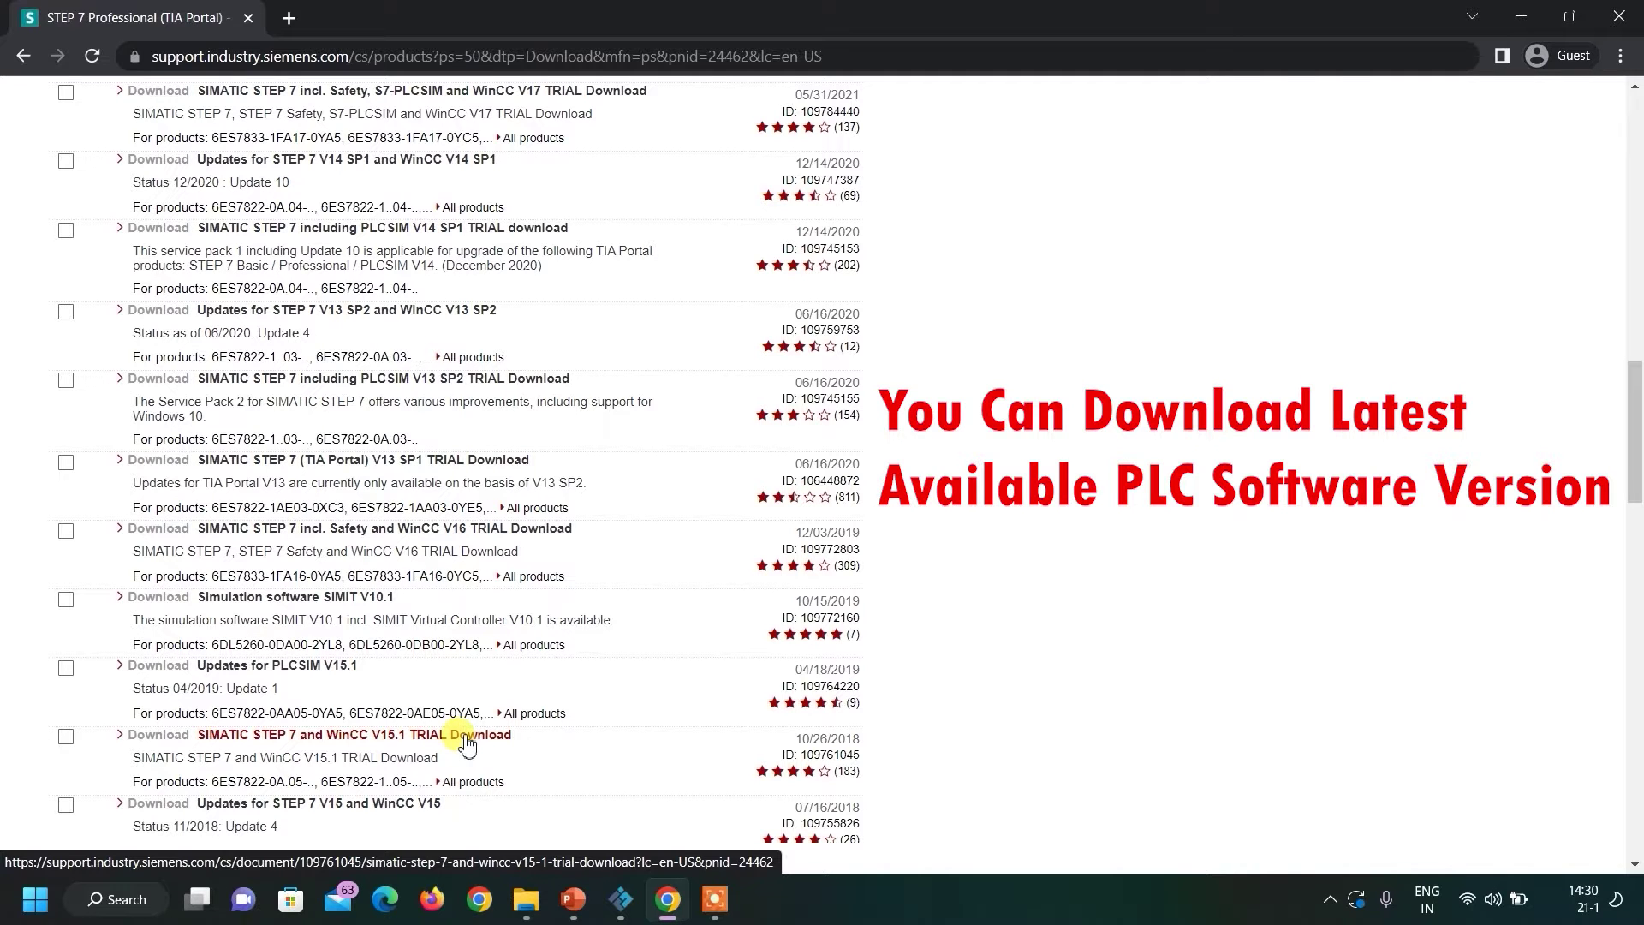
click(467, 736)
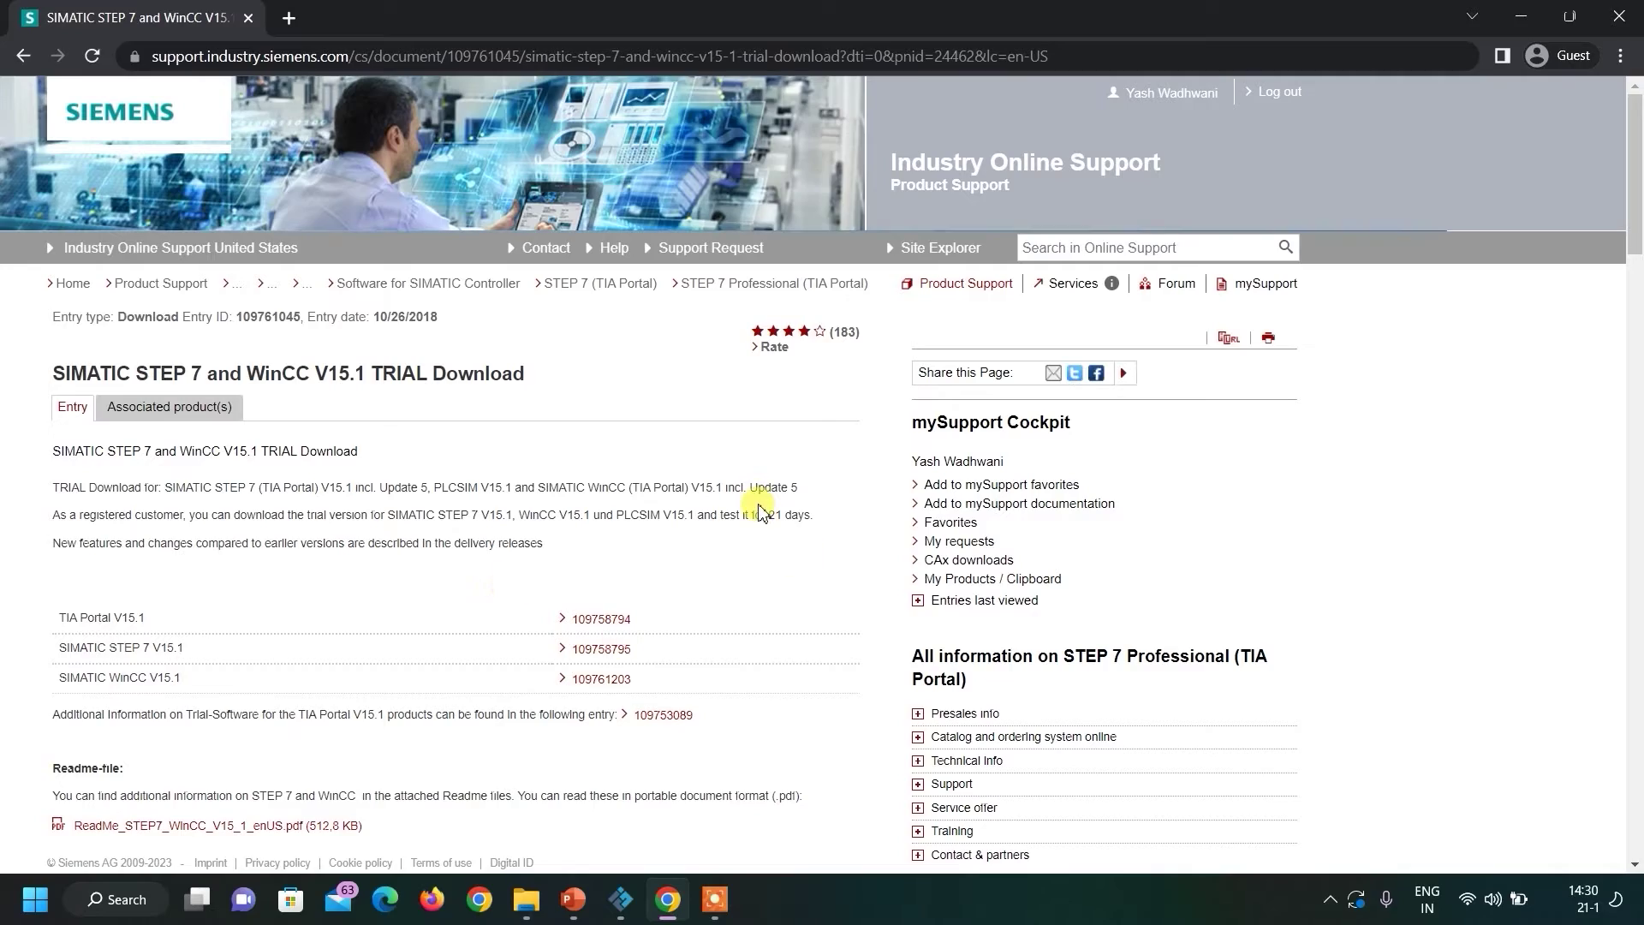
Scroll past the Readme PDFs to the TRIAL Download DVD 1 Setup links.
scroll(687, 507, down, 4)
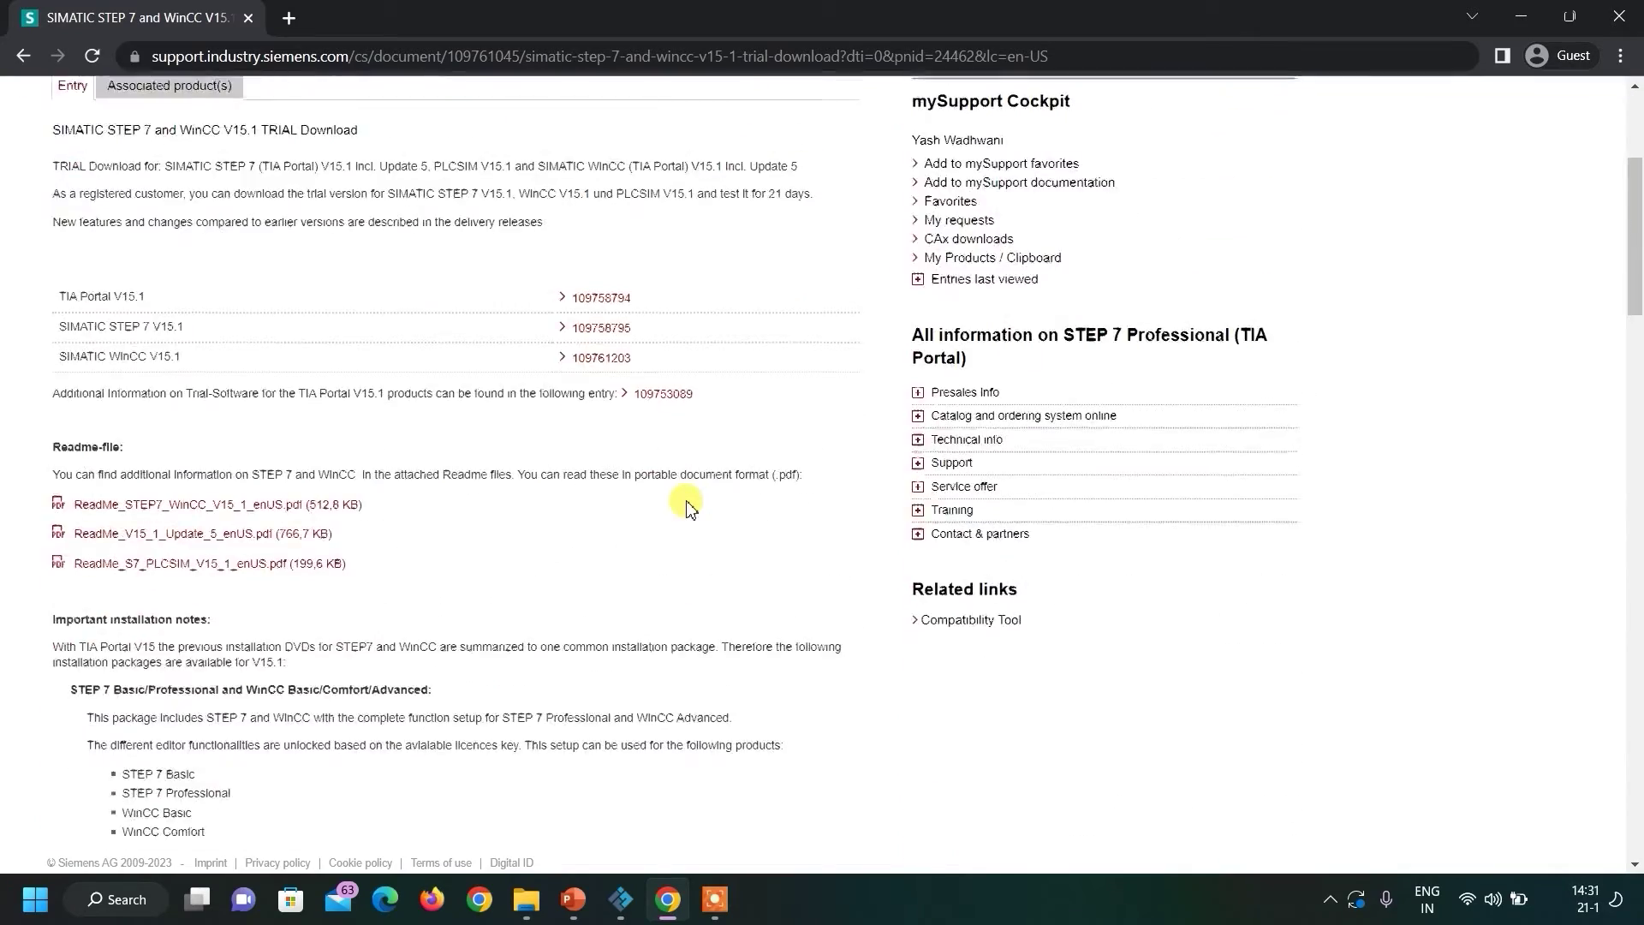
scroll(687, 507, down, 14)
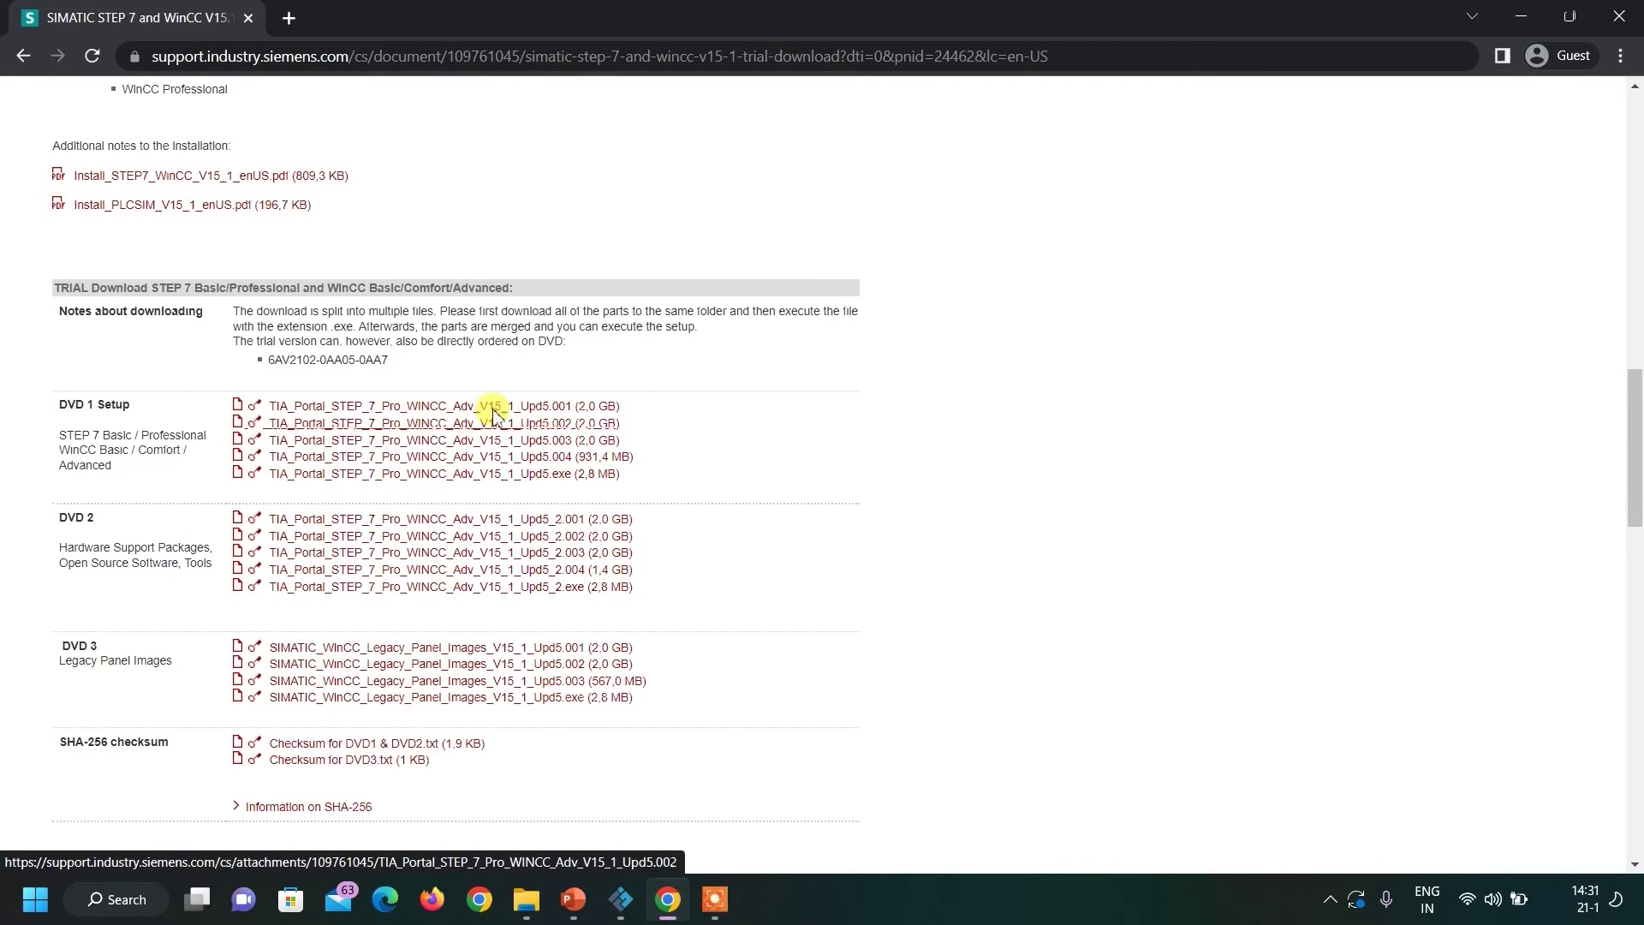
Start the TIA_Portal_STEP_7_Pro_WINCC_Adv_V15_1_Upd5.001 download, cancel it, and close Chrome.
click(568, 410)
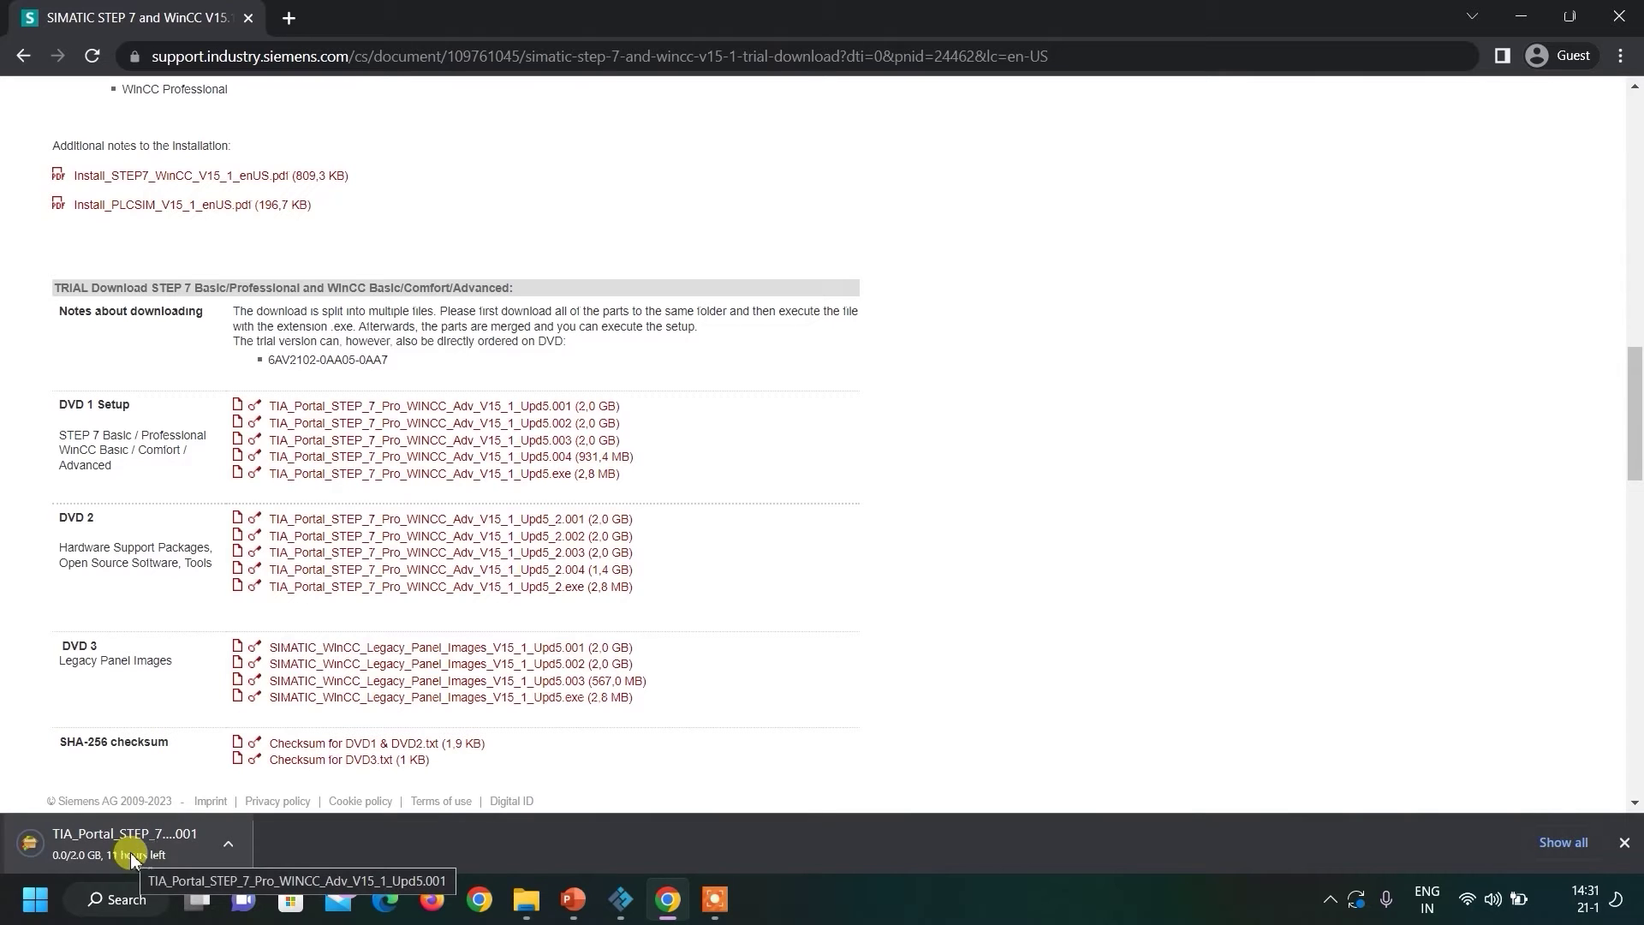
click(230, 846)
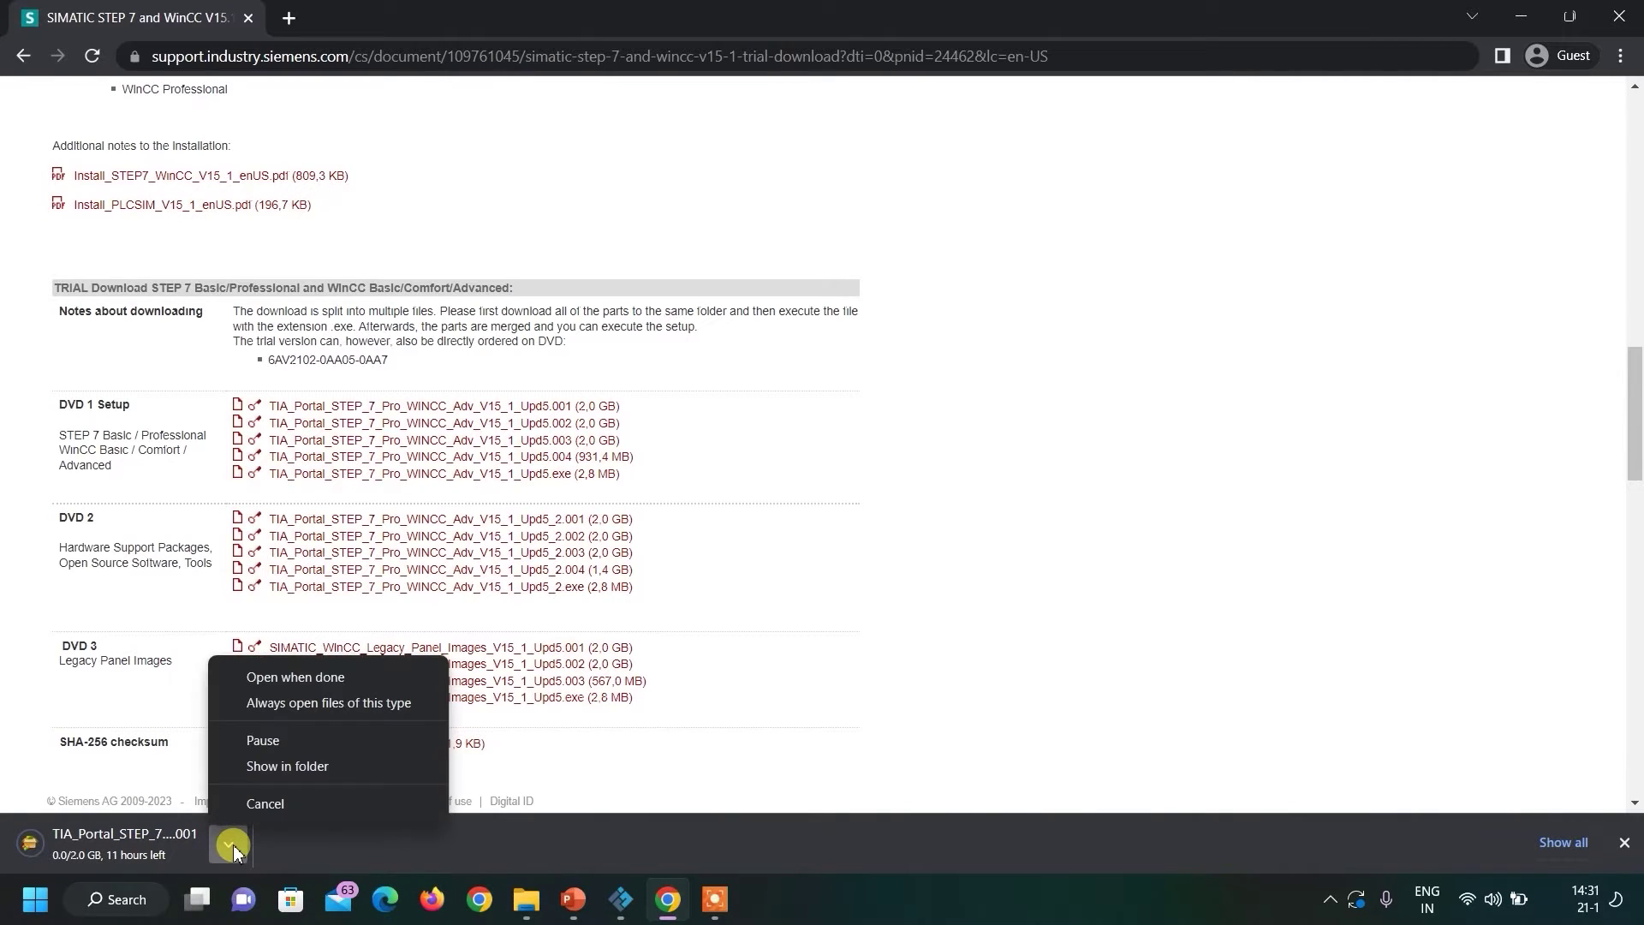
click(270, 805)
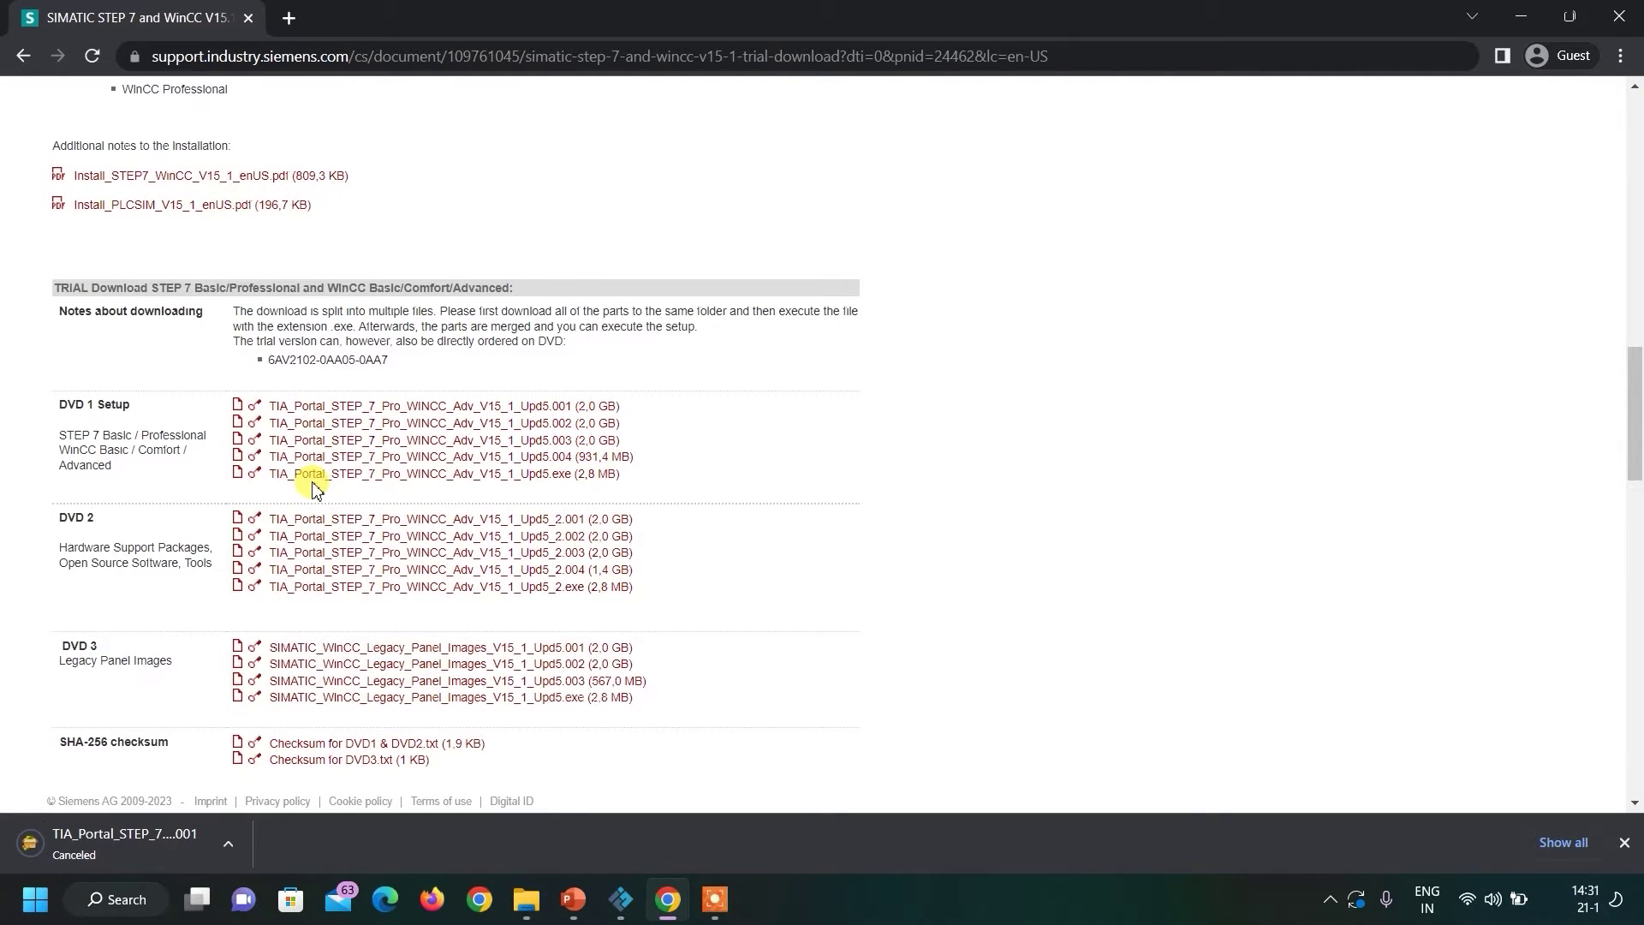
click(1620, 16)
mouse_move(532, 908)
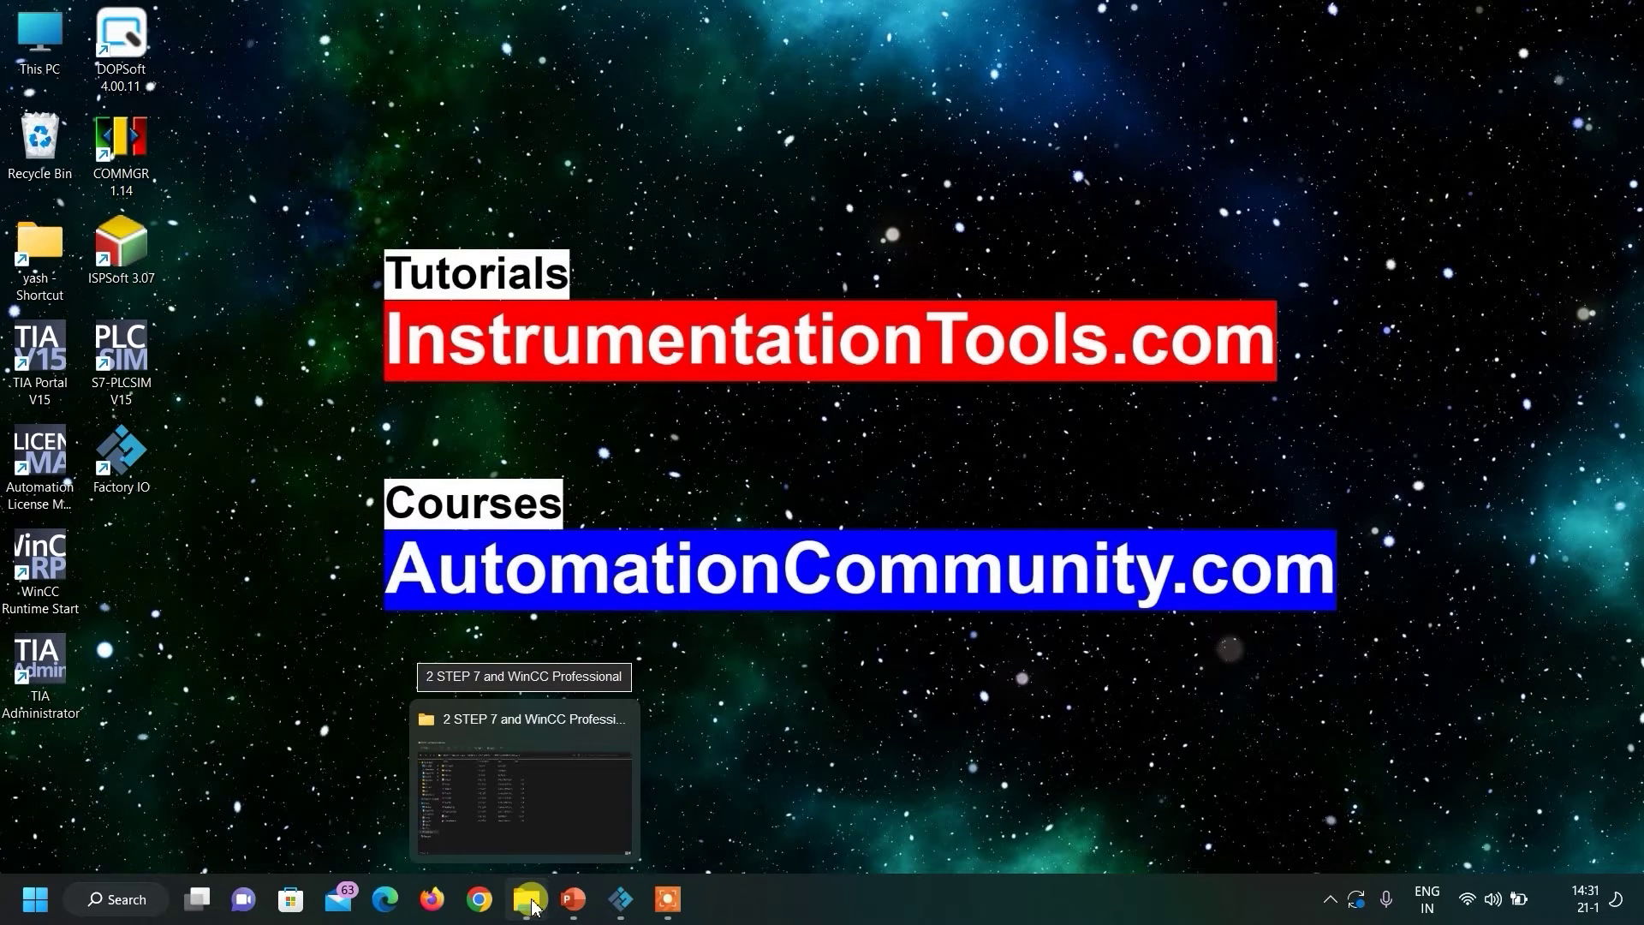
Run Start from the restored STEP 7 and WinCC Professional folder and decline the restart request.
click(580, 818)
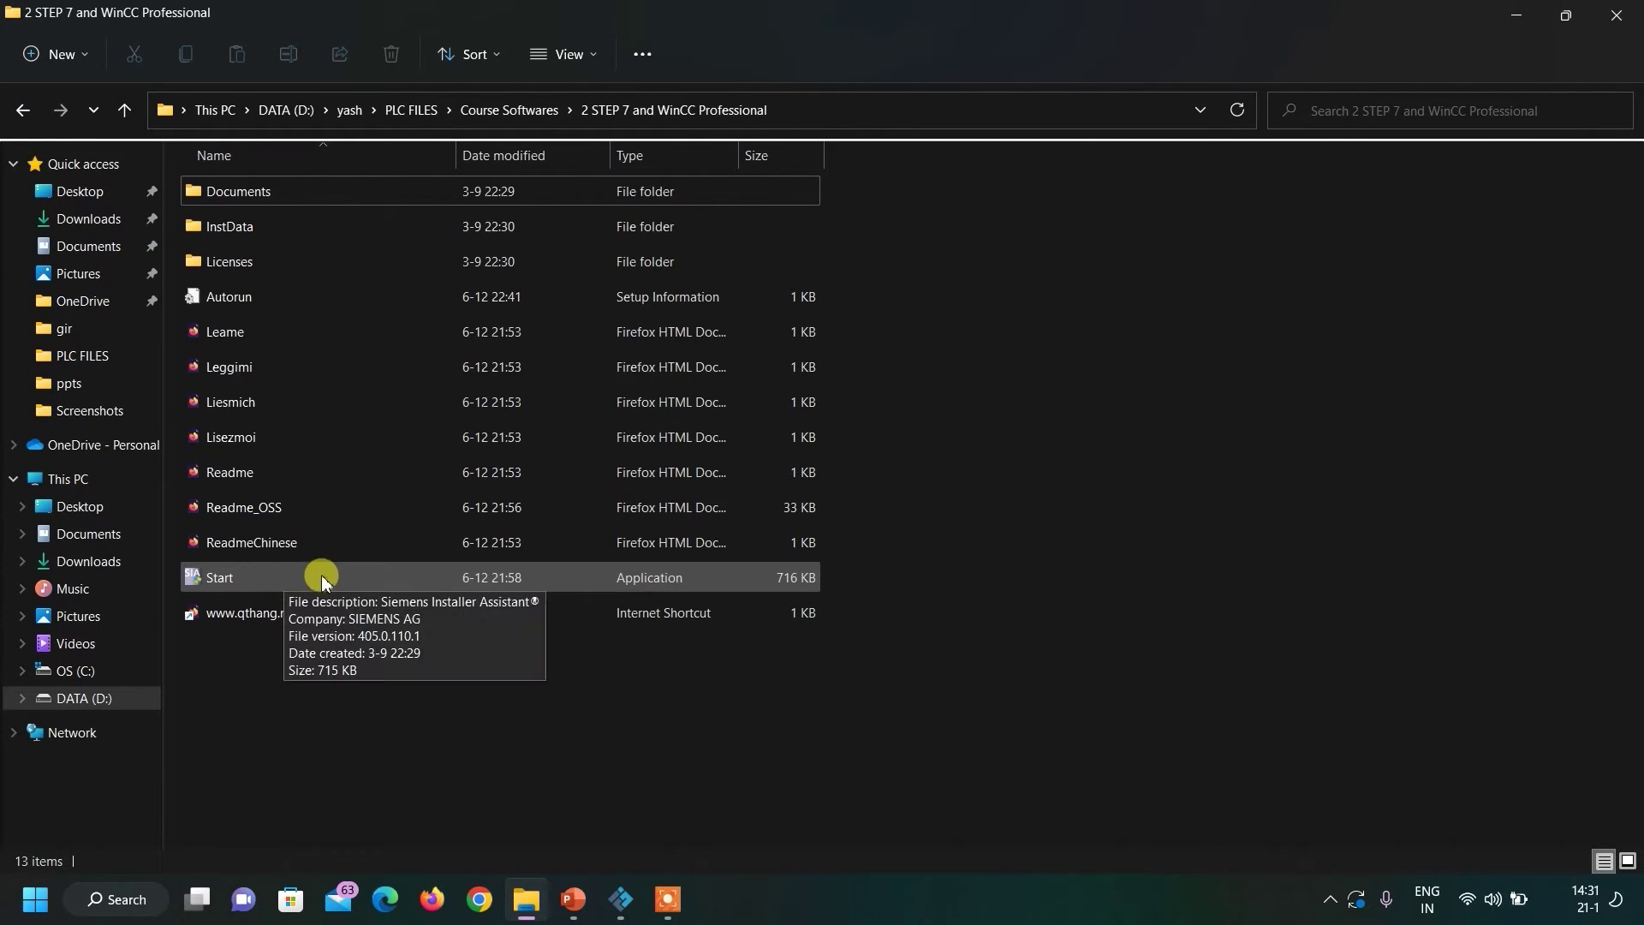
double_click(384, 578)
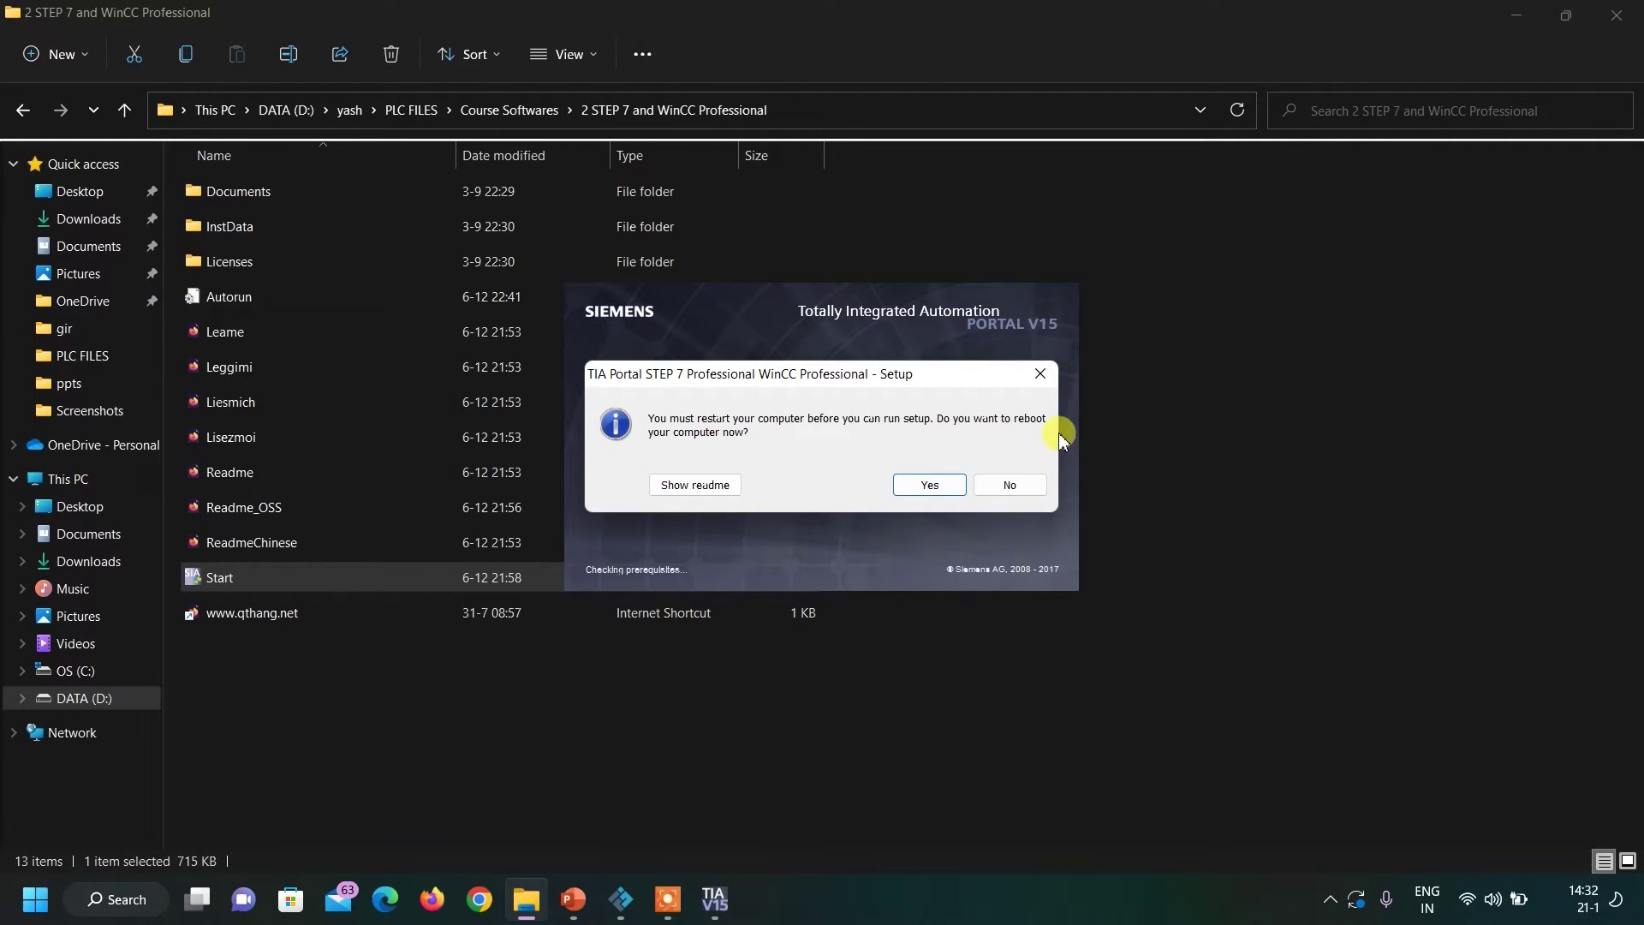
click(1042, 374)
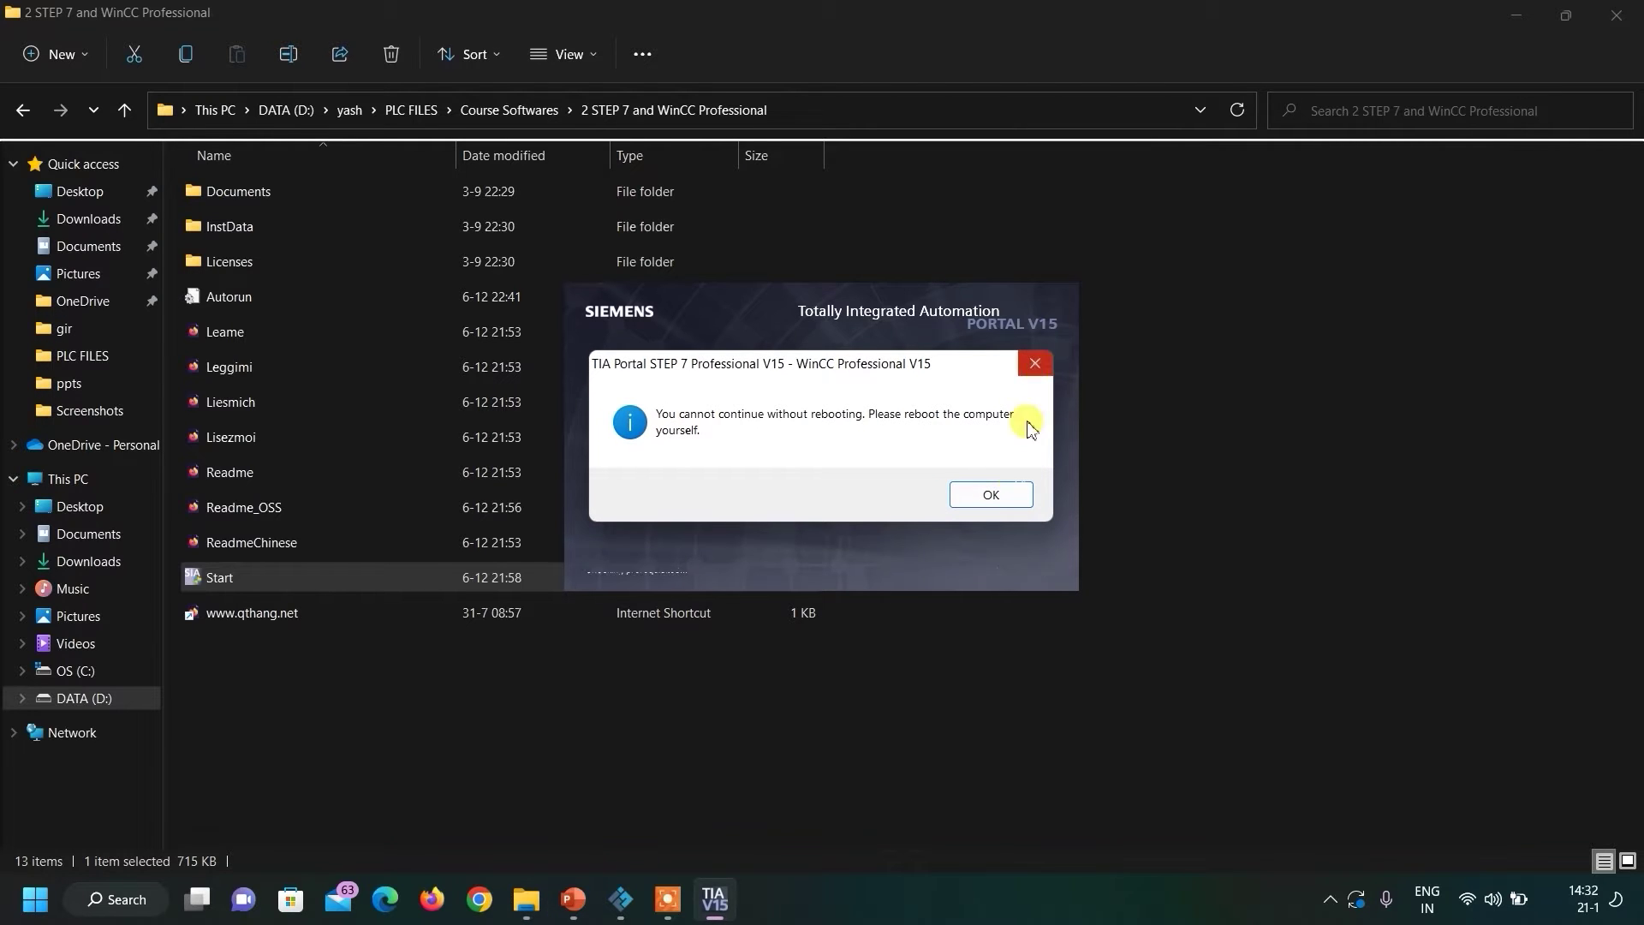
click(1011, 495)
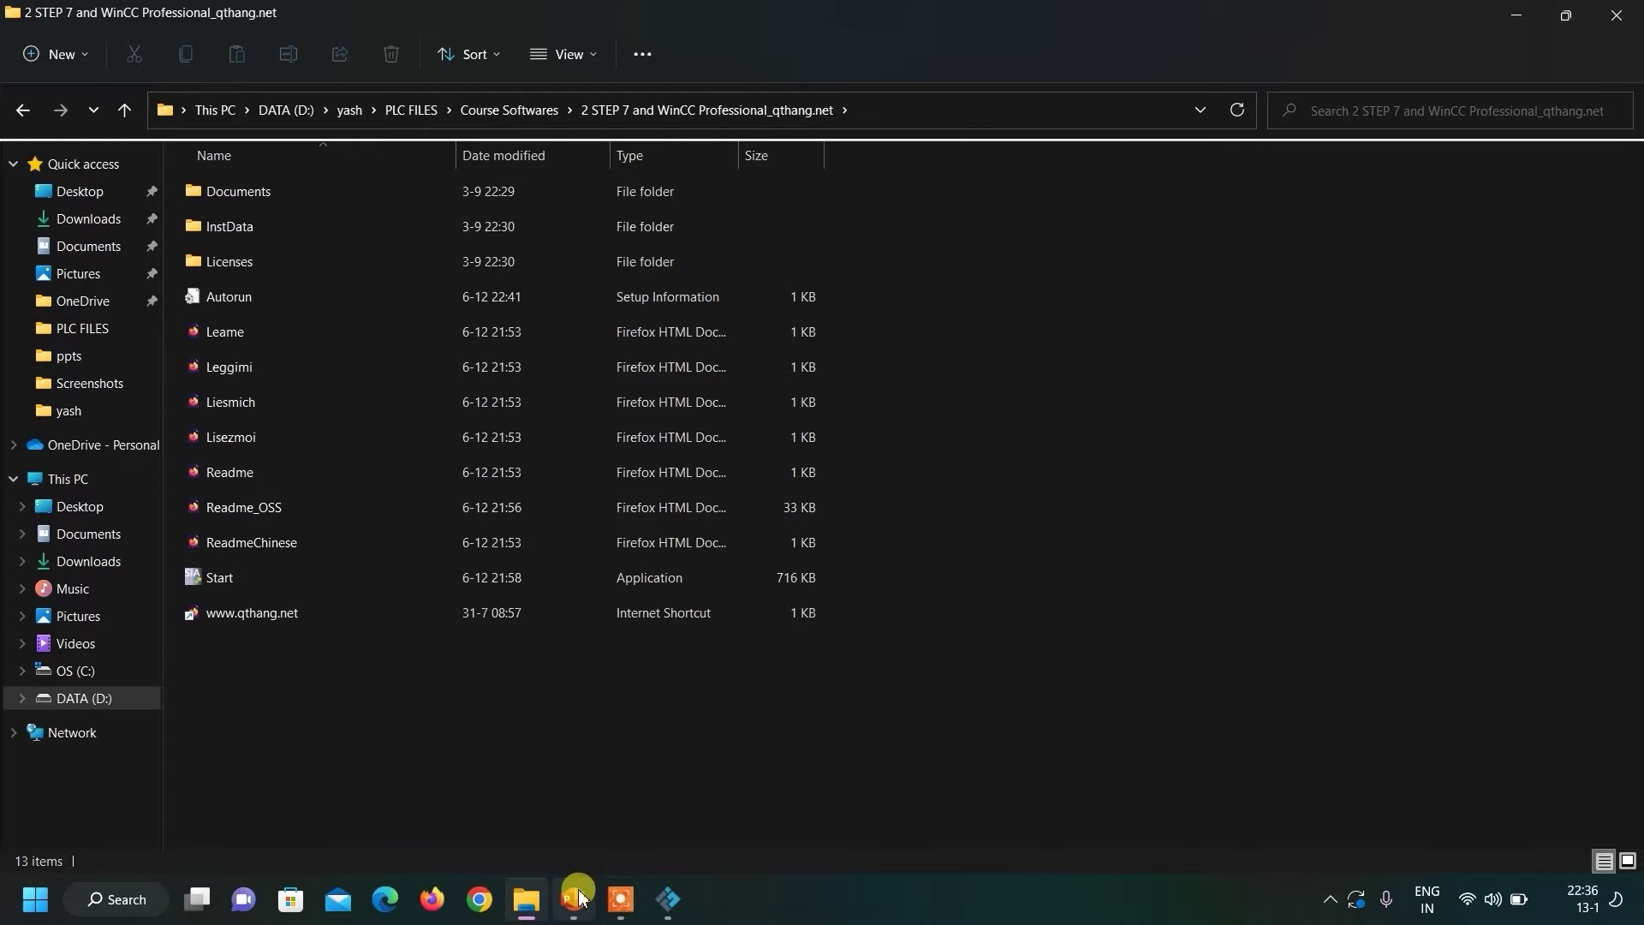
Start the setup-screenshot slideshow from the first slide and advance to the Initializing: 40% slide.
click(574, 898)
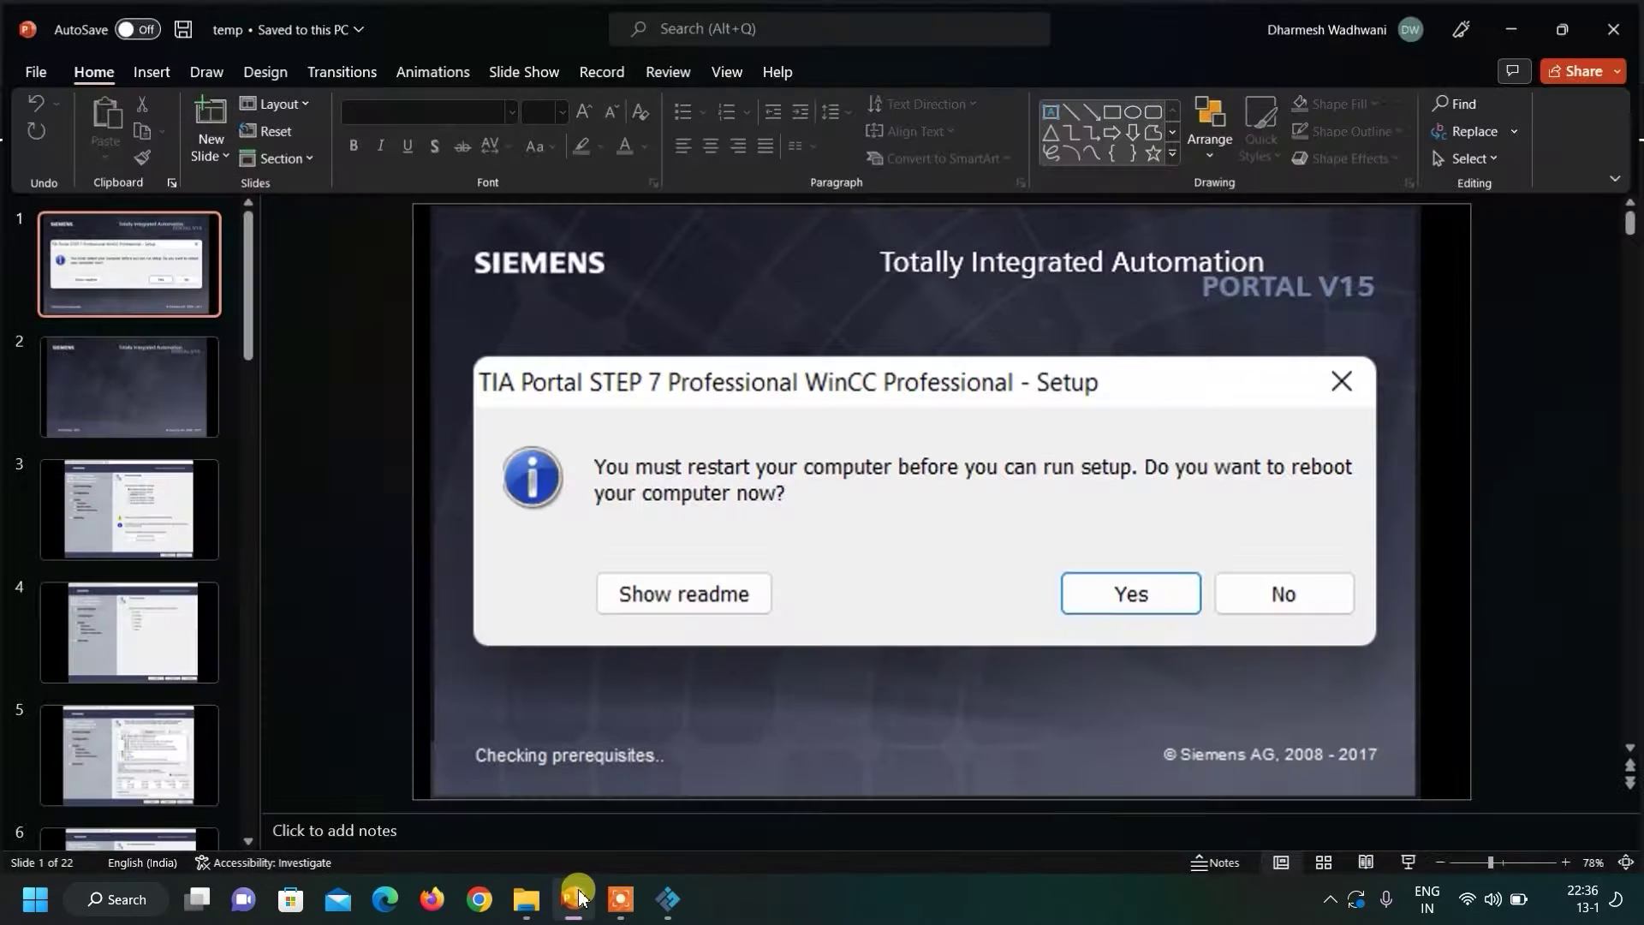
click(524, 68)
key(F5)
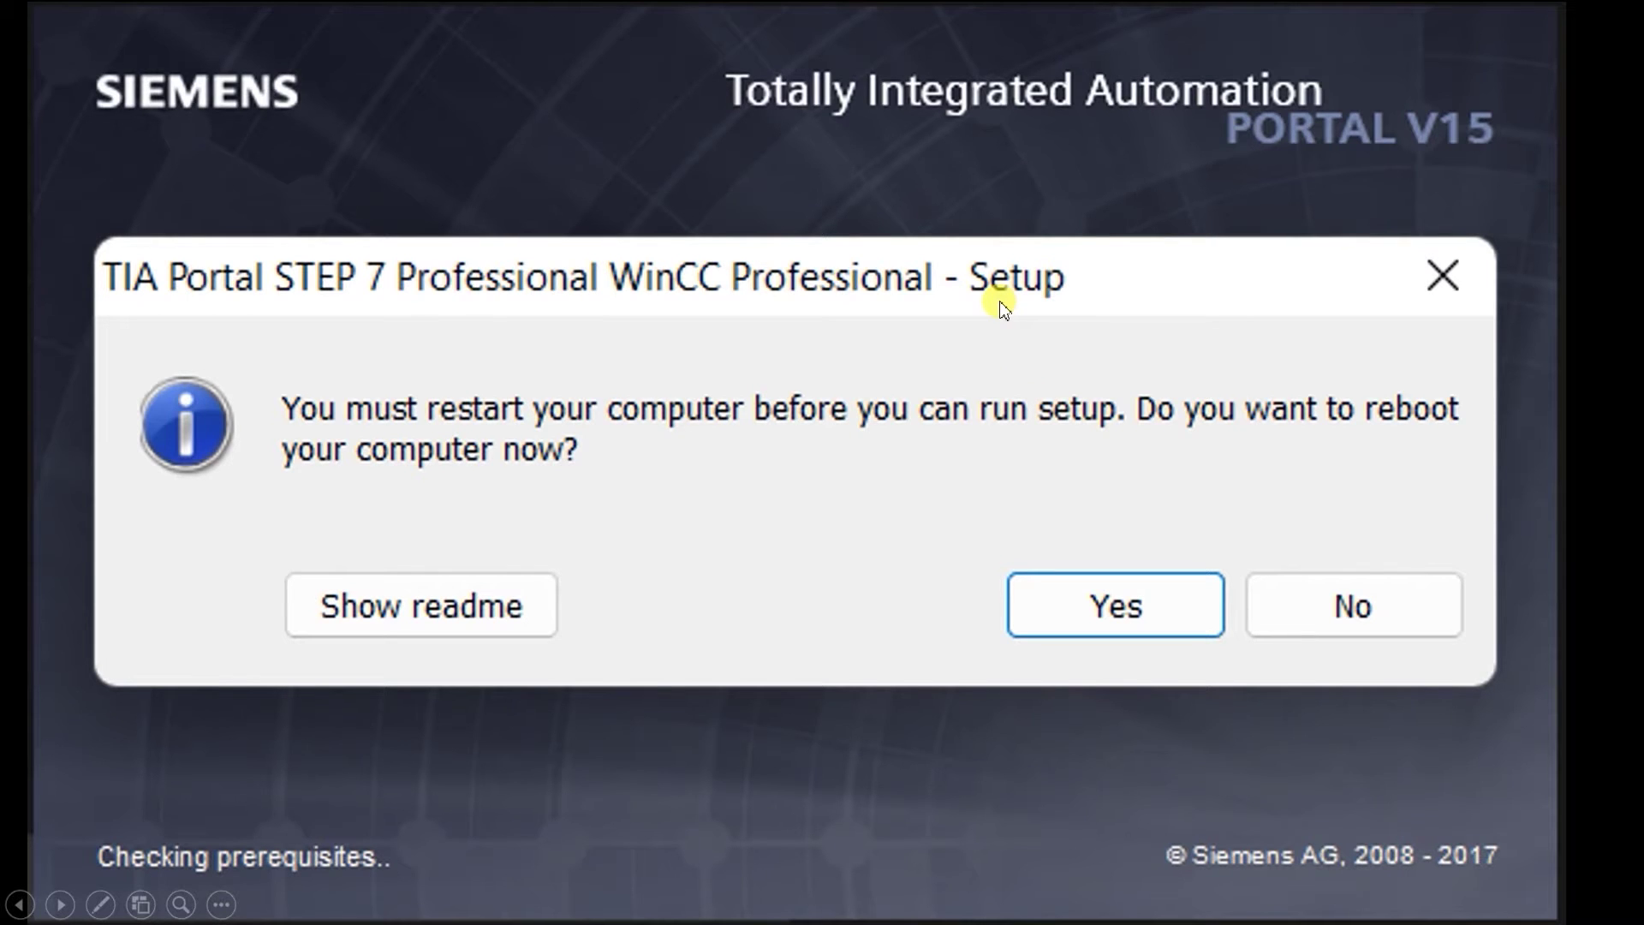
key(Right)
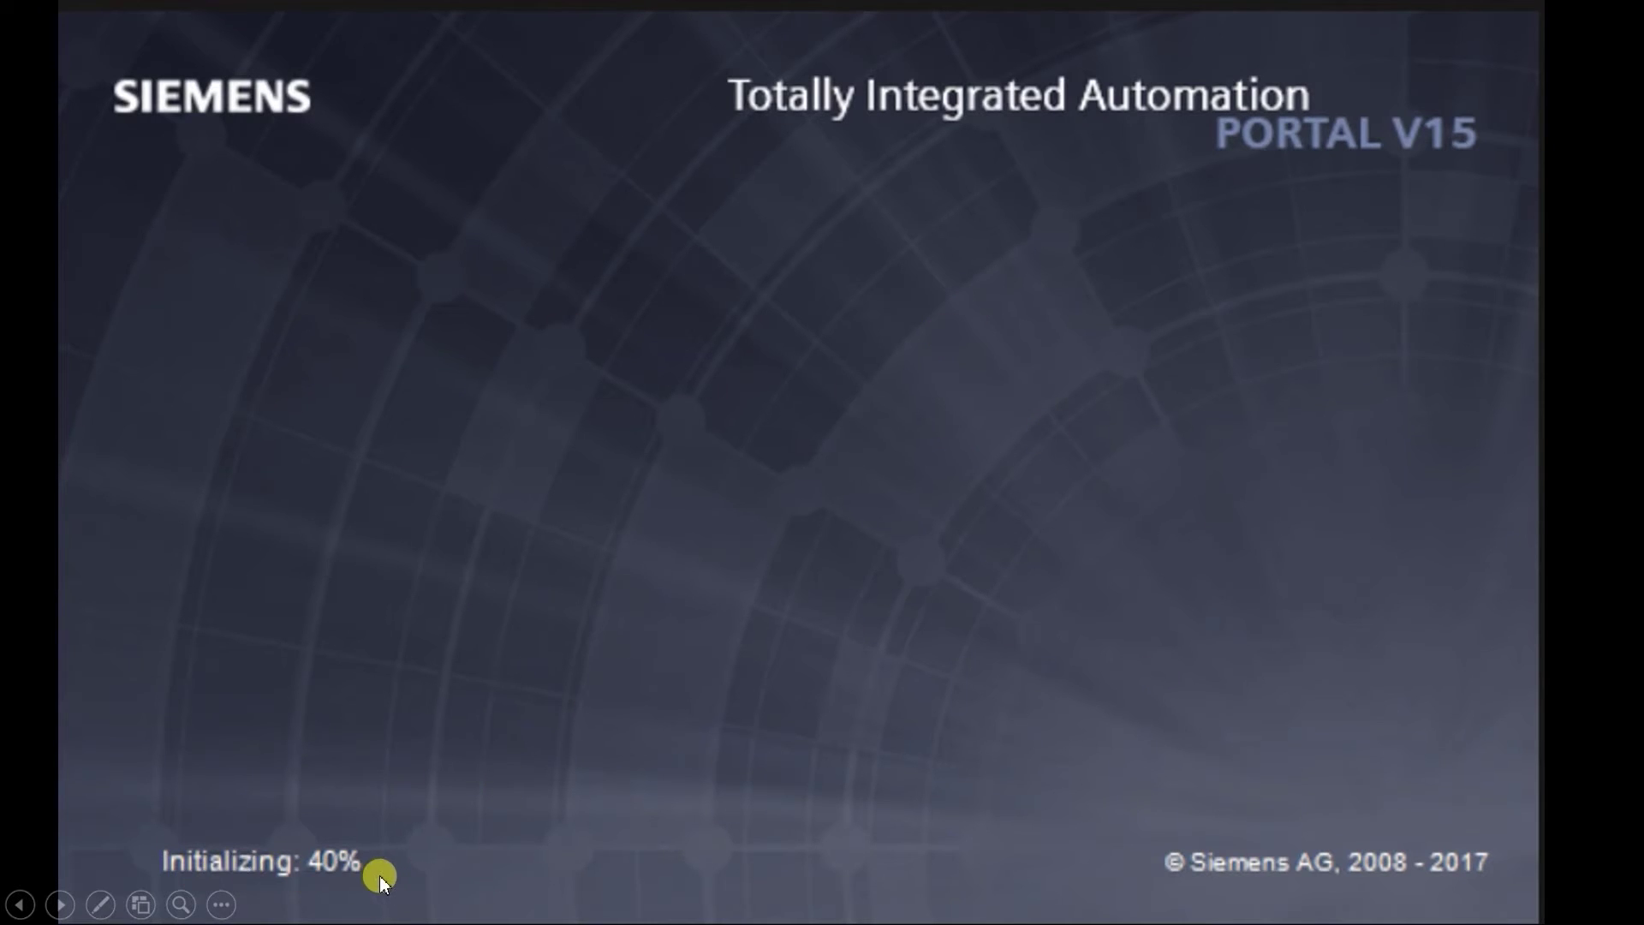
Step through the Installation language and Product languages slides to the Typical STEP 7/WinCC V15.0 features slide.
click(778, 470)
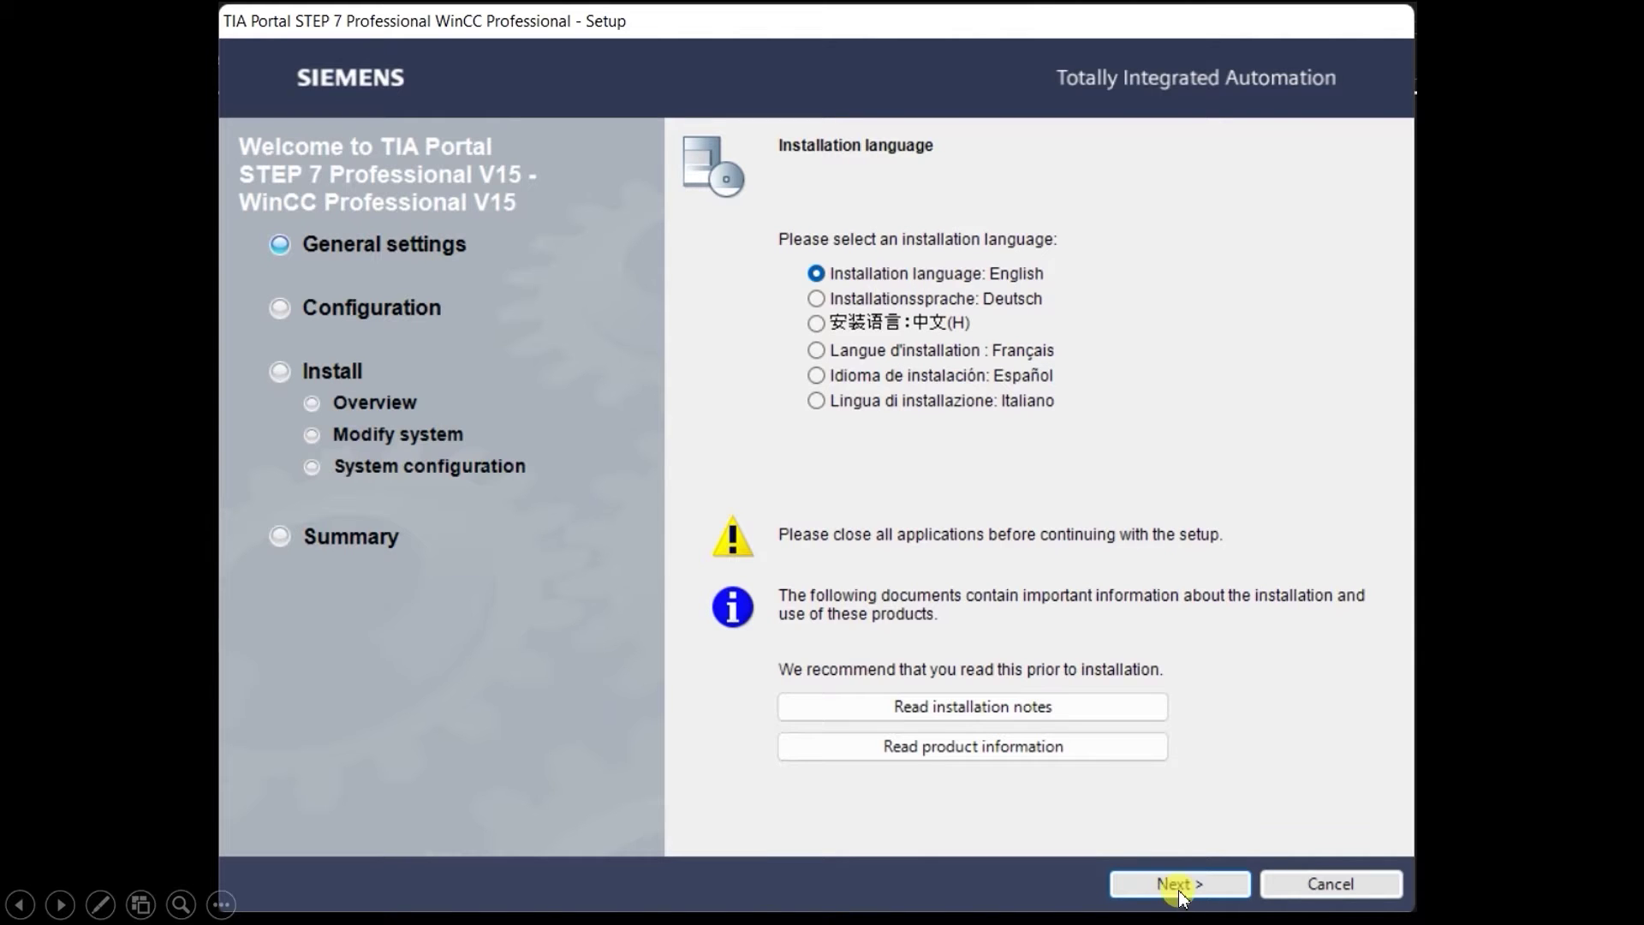
click(1077, 648)
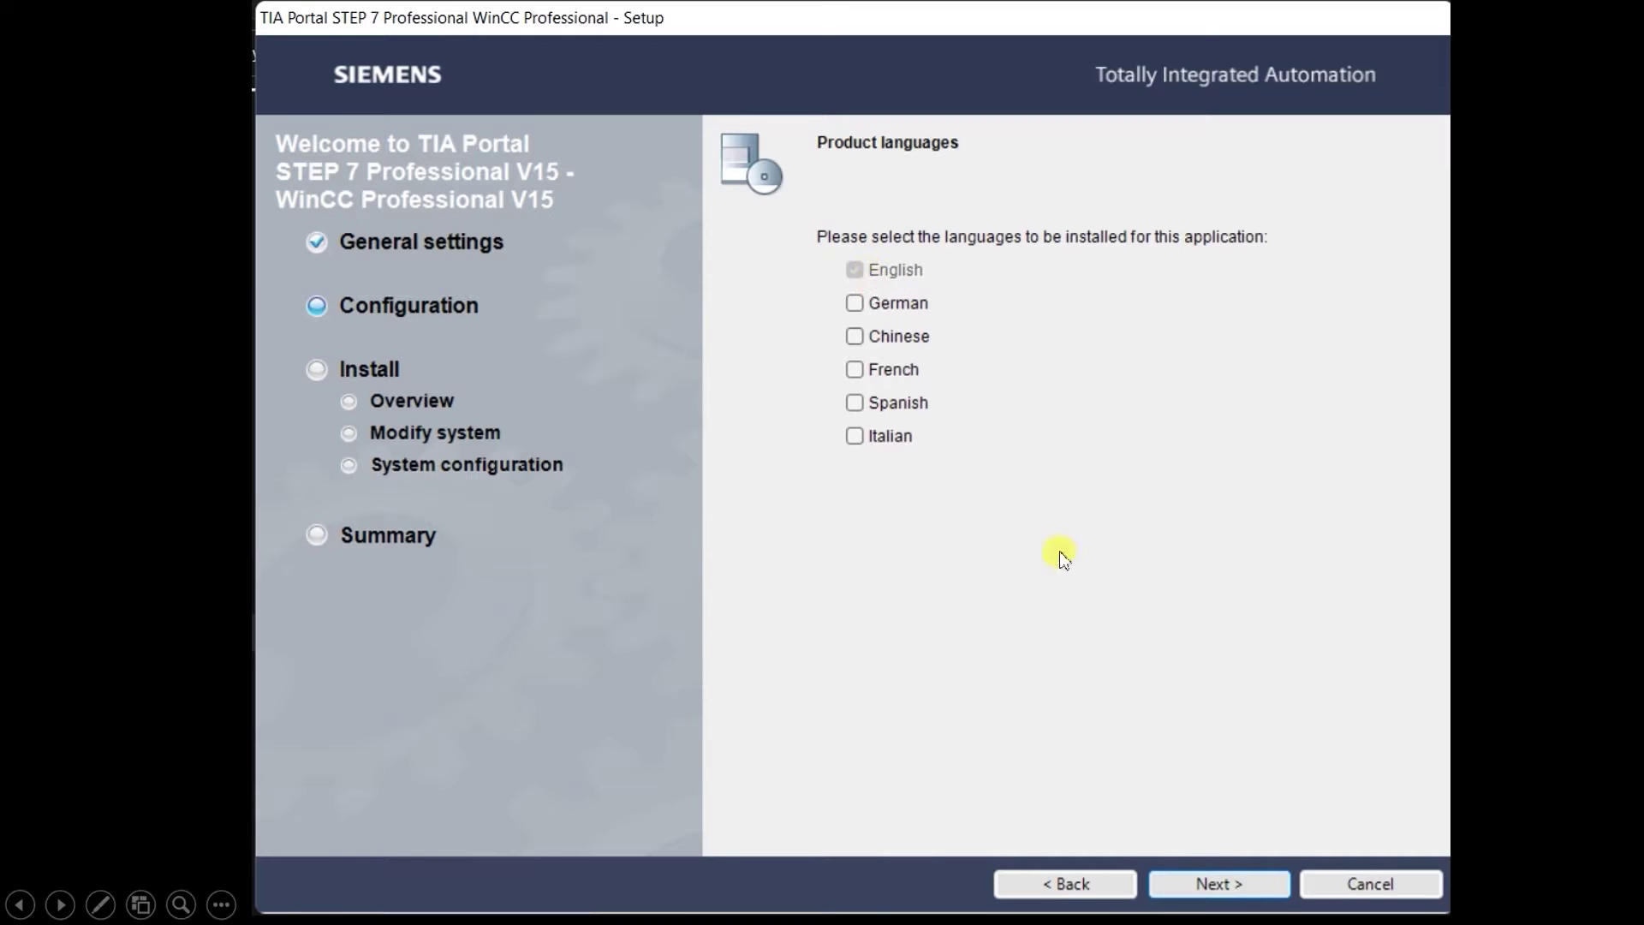
click(1197, 886)
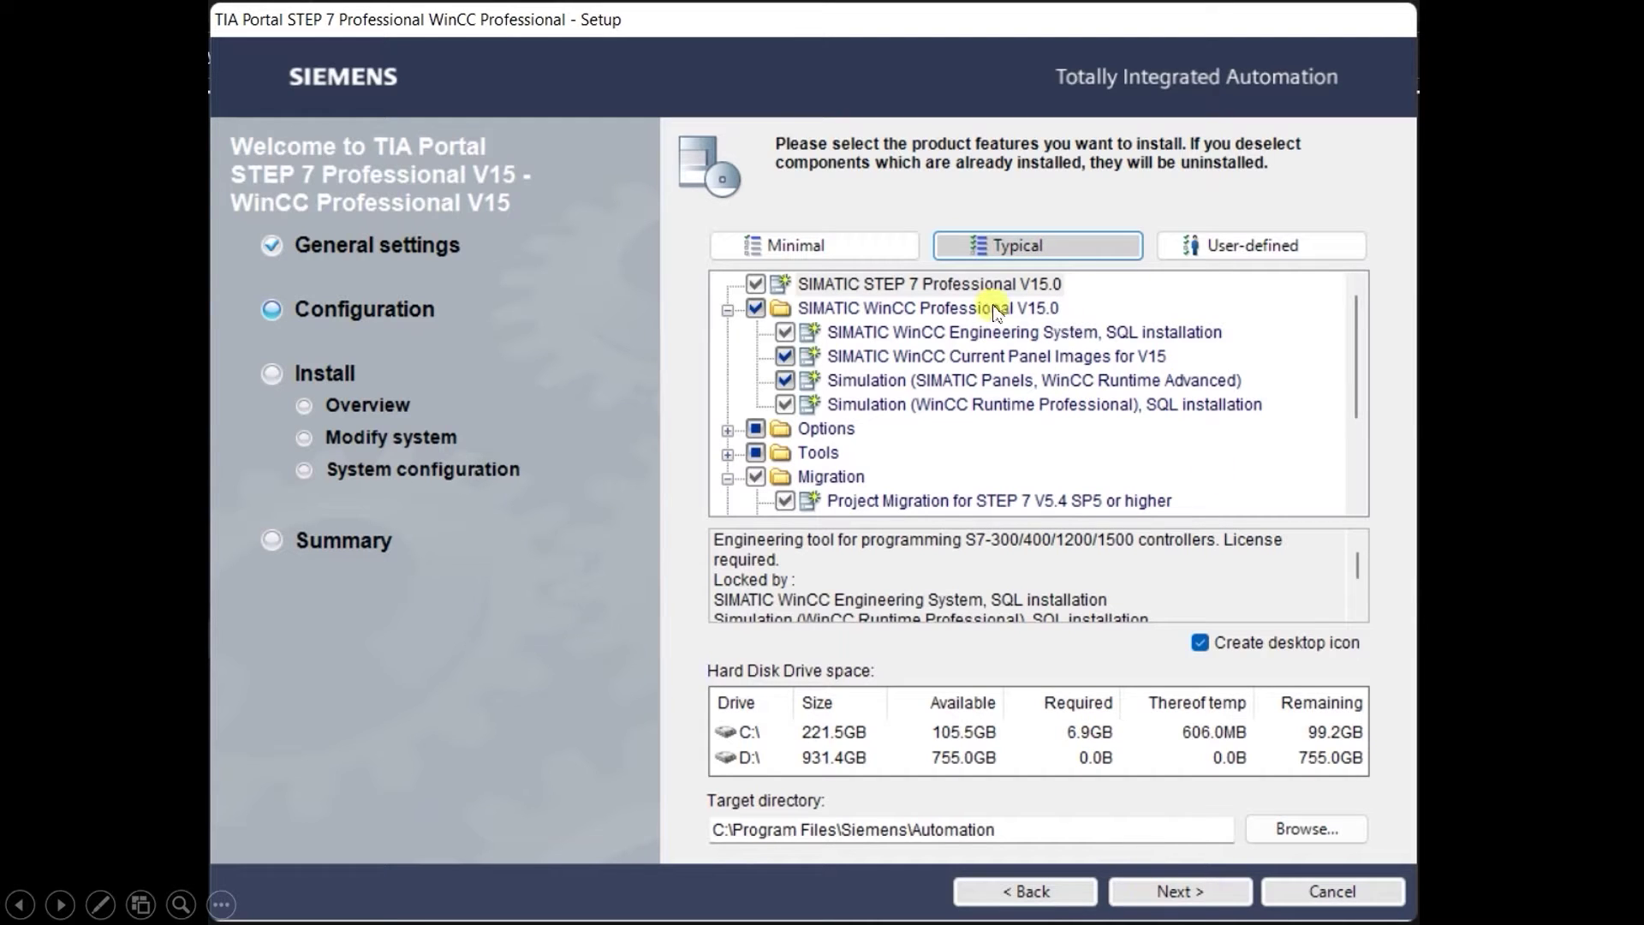
Accept the license conditions and pass Security Control to reach the Overview listing C:\Program Files\Siemens\Automation.
click(1165, 893)
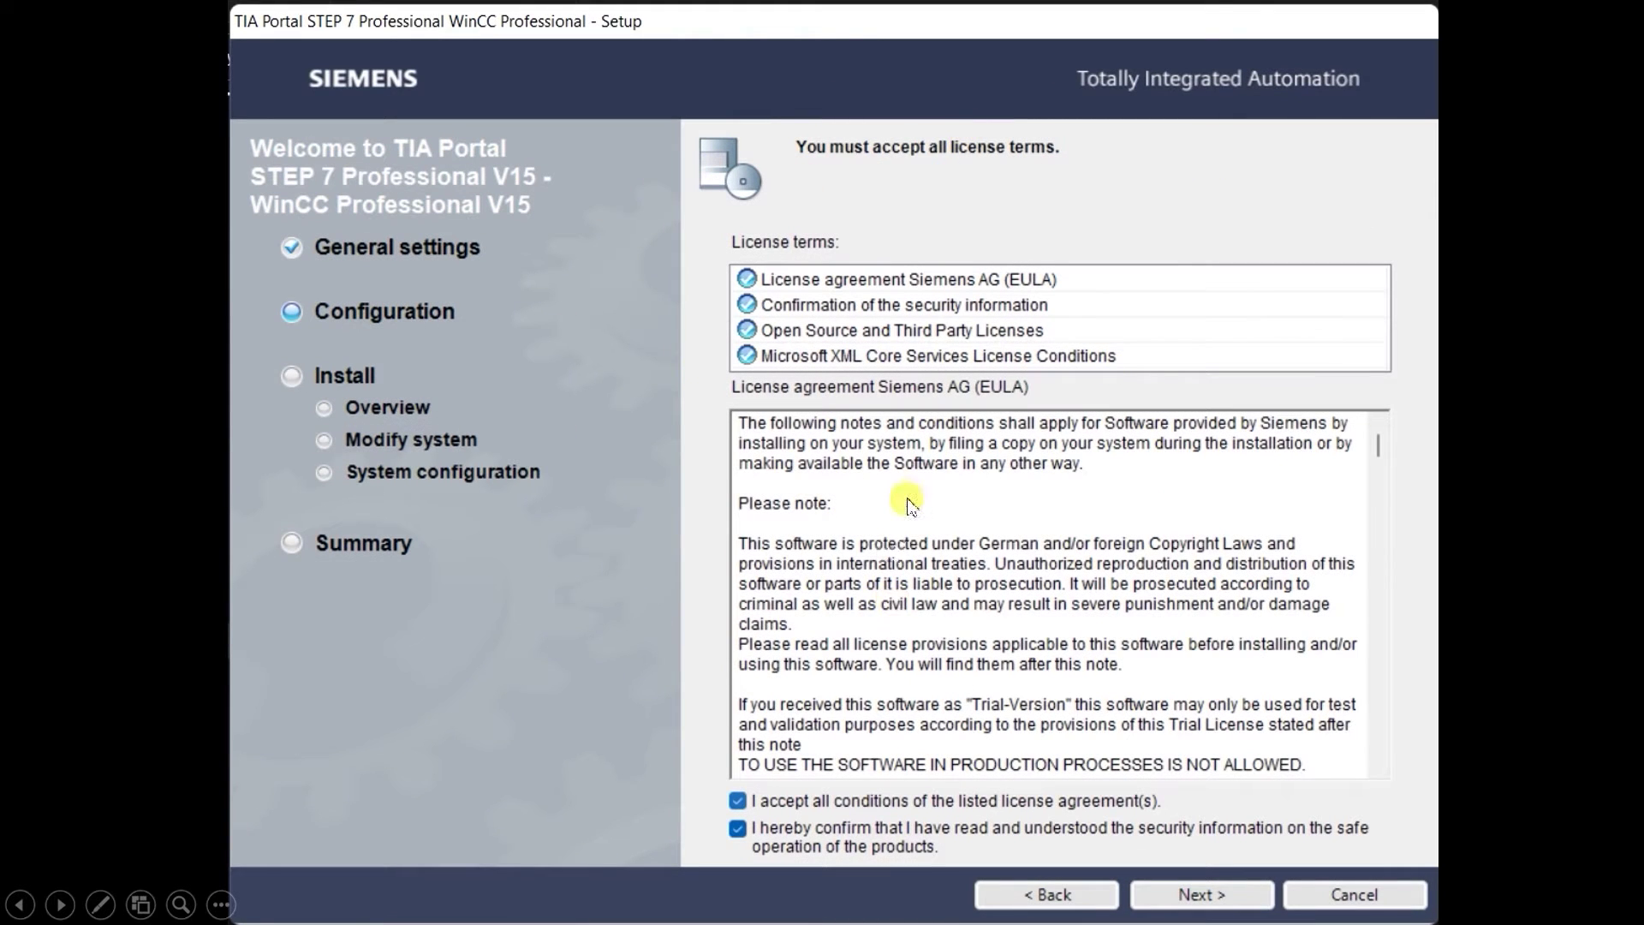
click(737, 801)
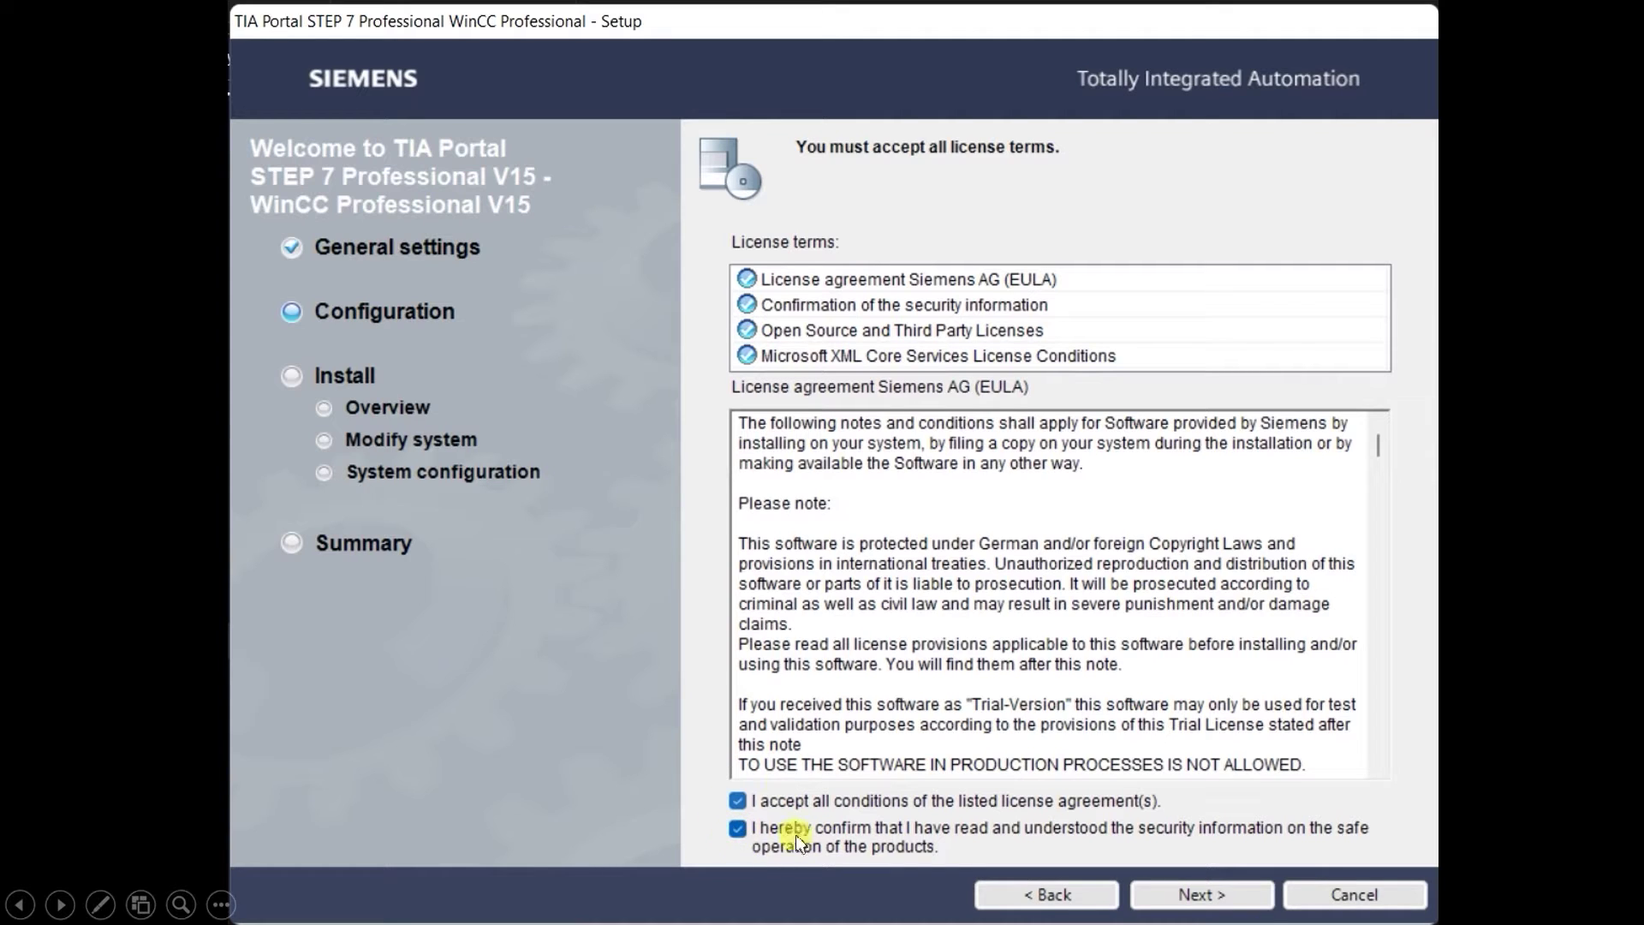
click(1190, 895)
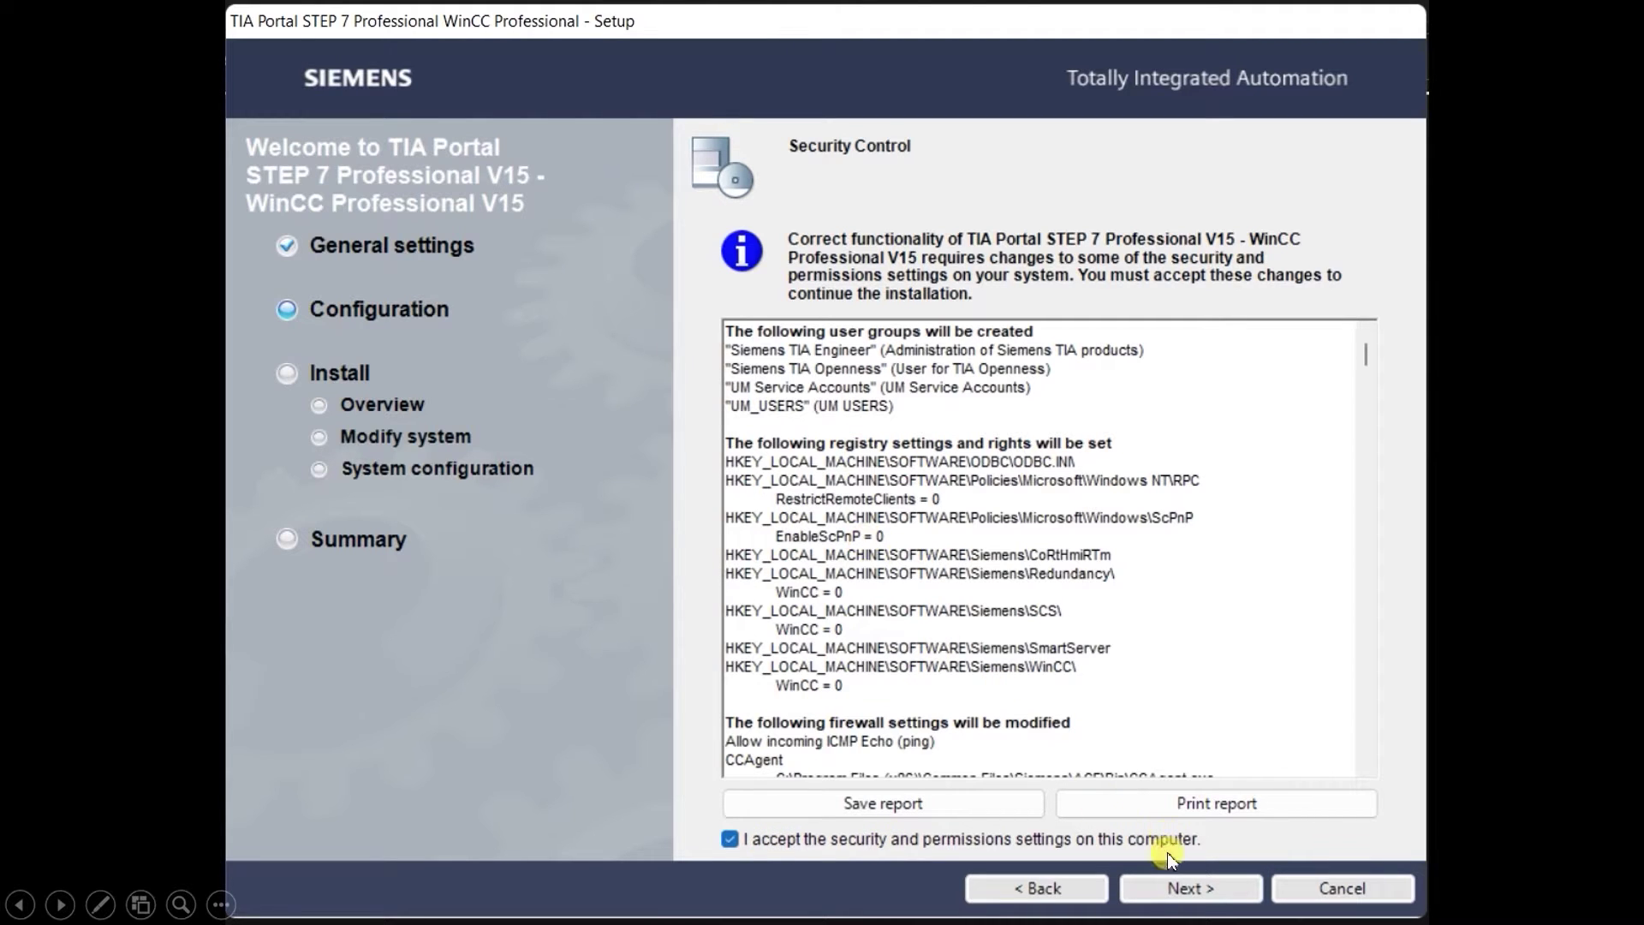
click(1181, 888)
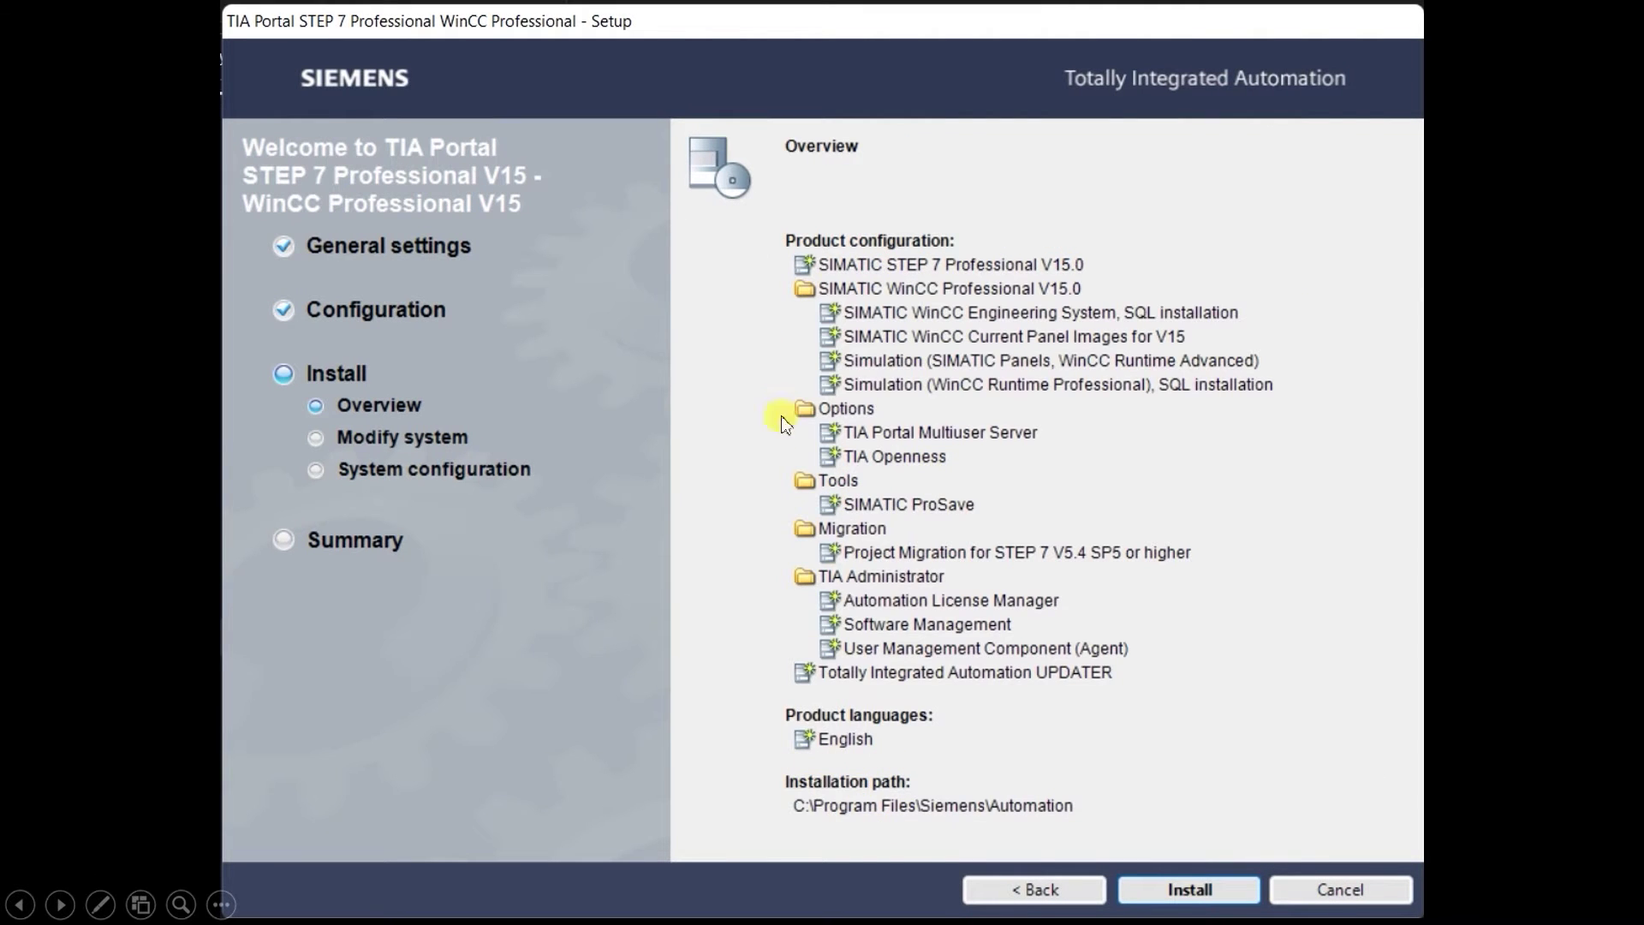
Advance the slideshow to the installation progress slide.
click(1170, 891)
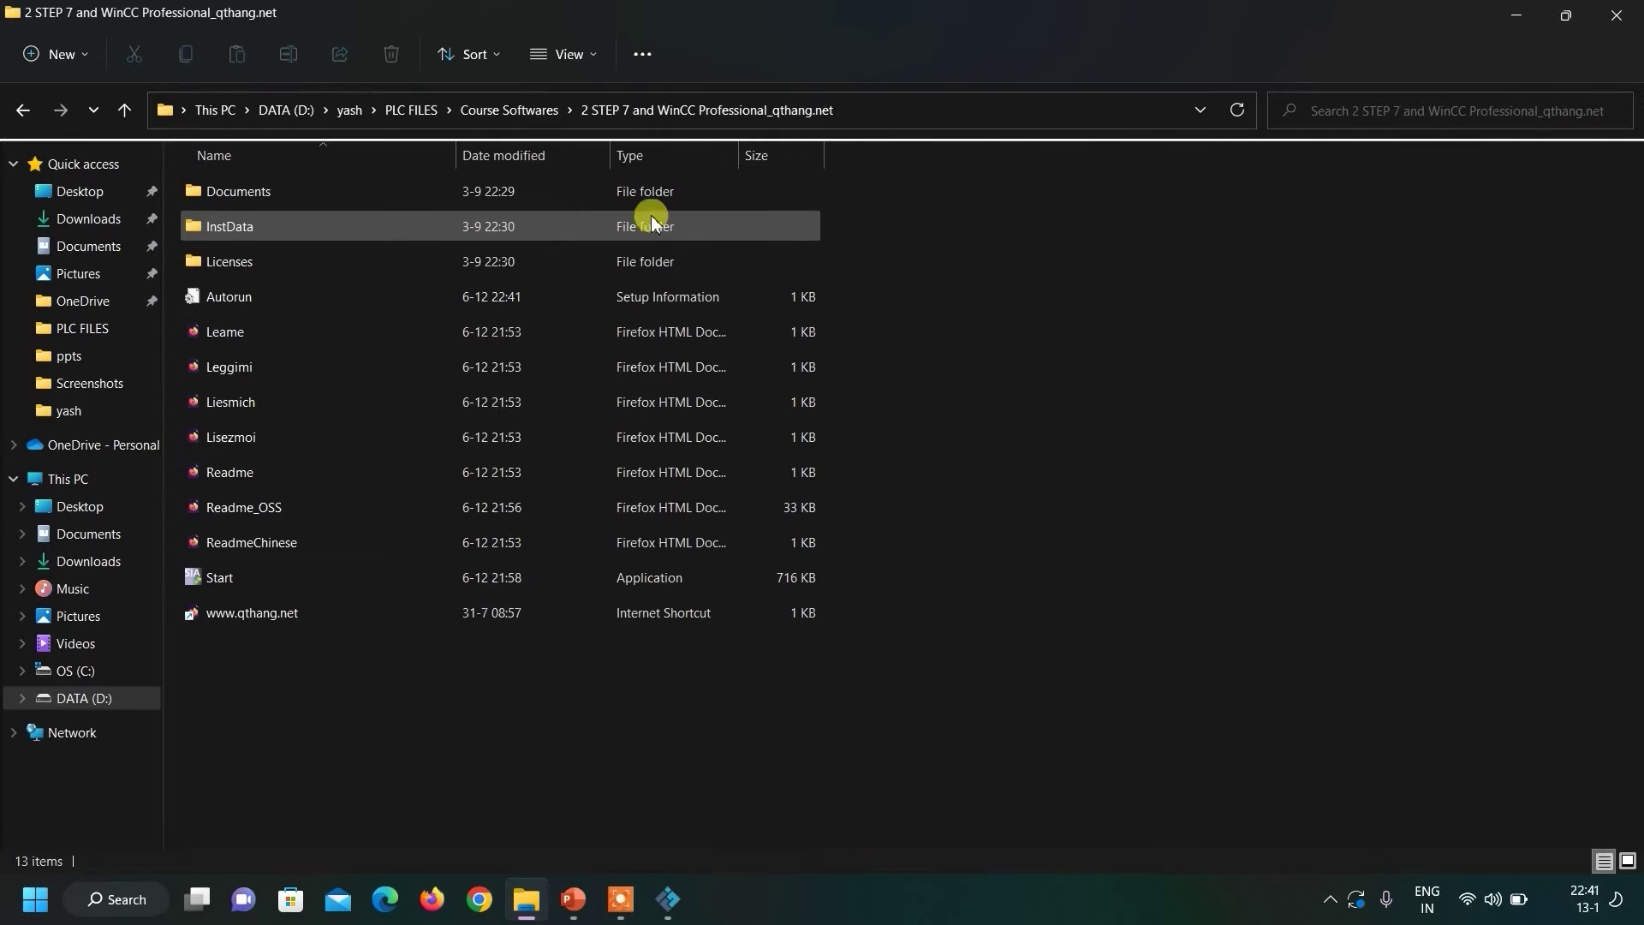
Go up to the Course Softwares folder and run Sim_EKB_Install_2018_11_14.
click(525, 109)
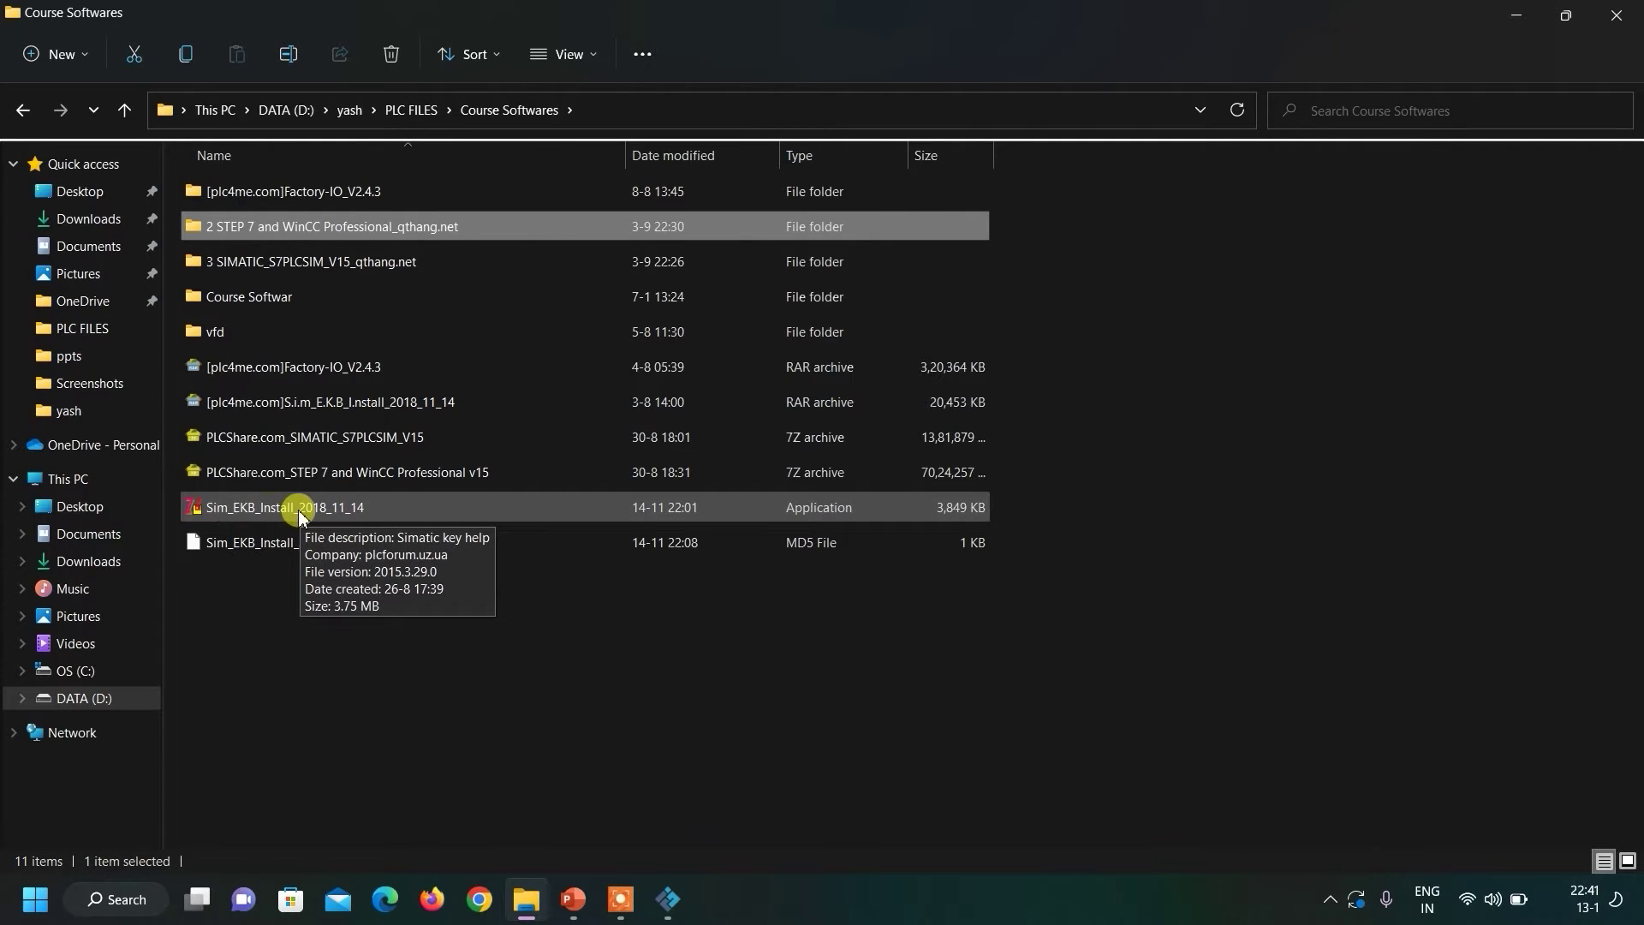
double_click(514, 512)
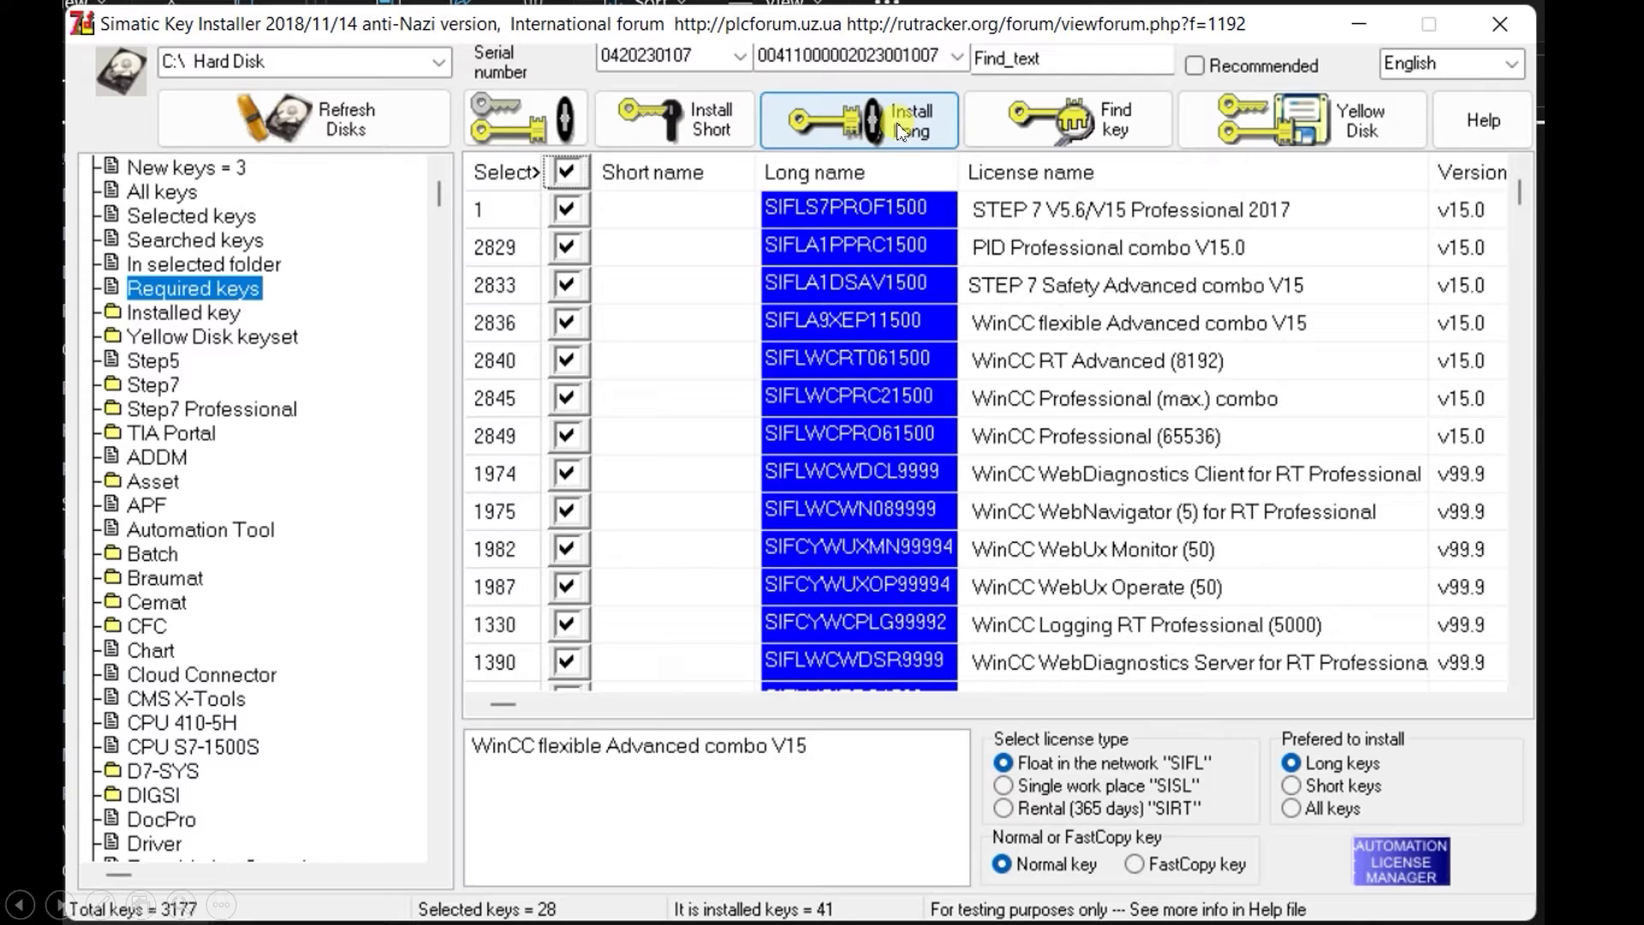
Install the 28 selected required license keys as long keys.
click(897, 121)
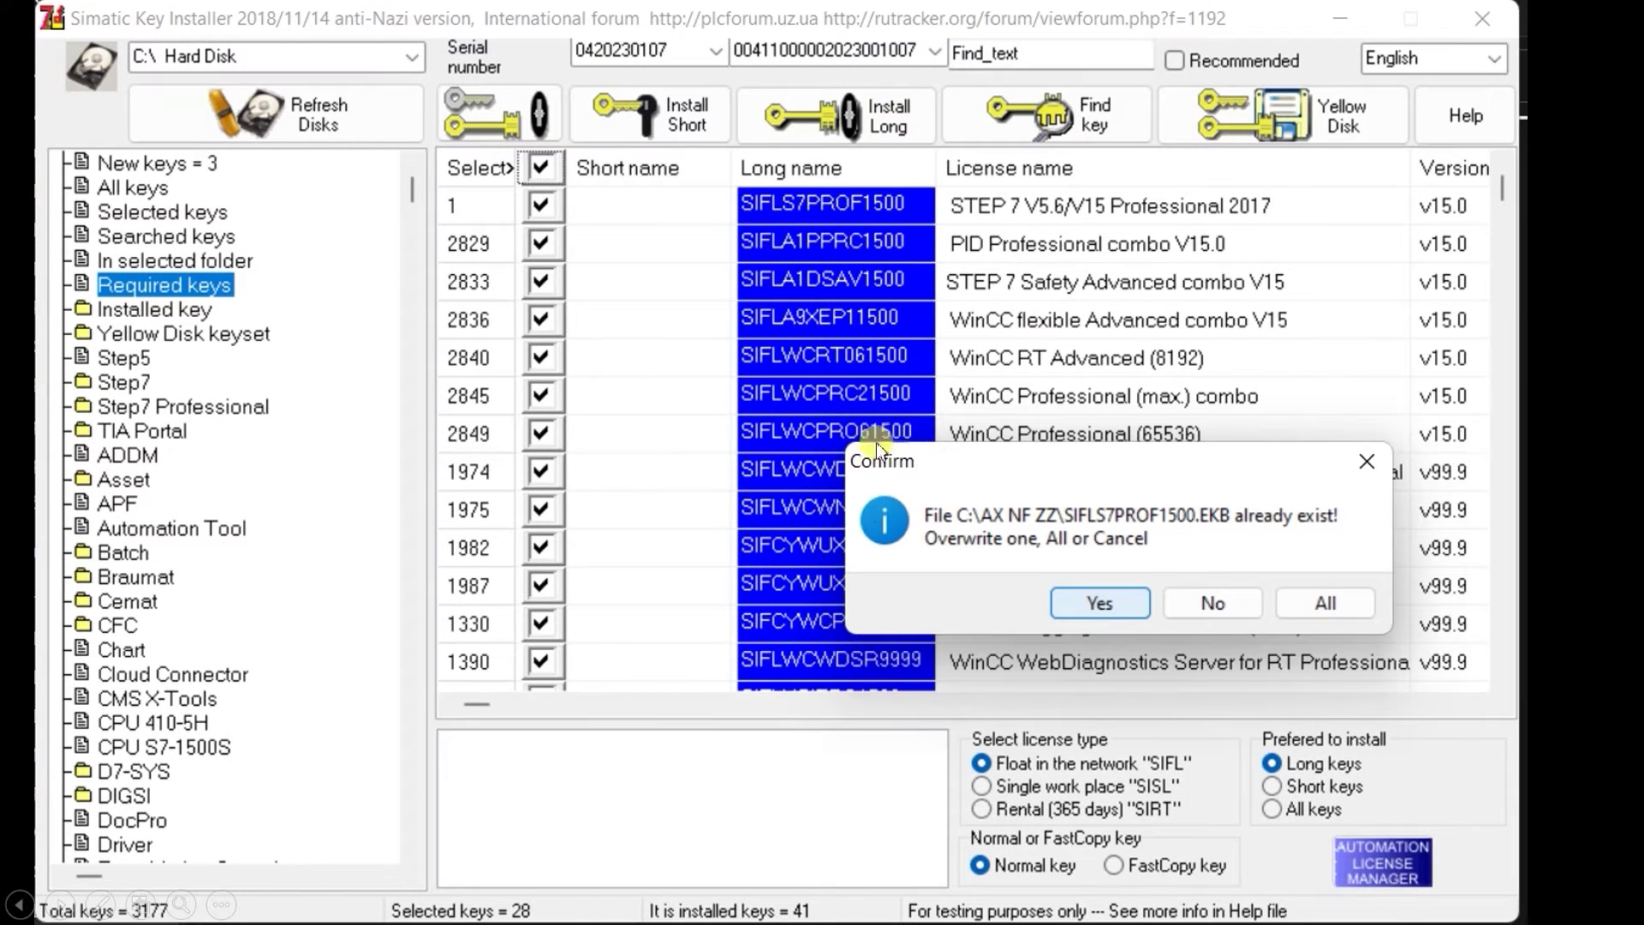
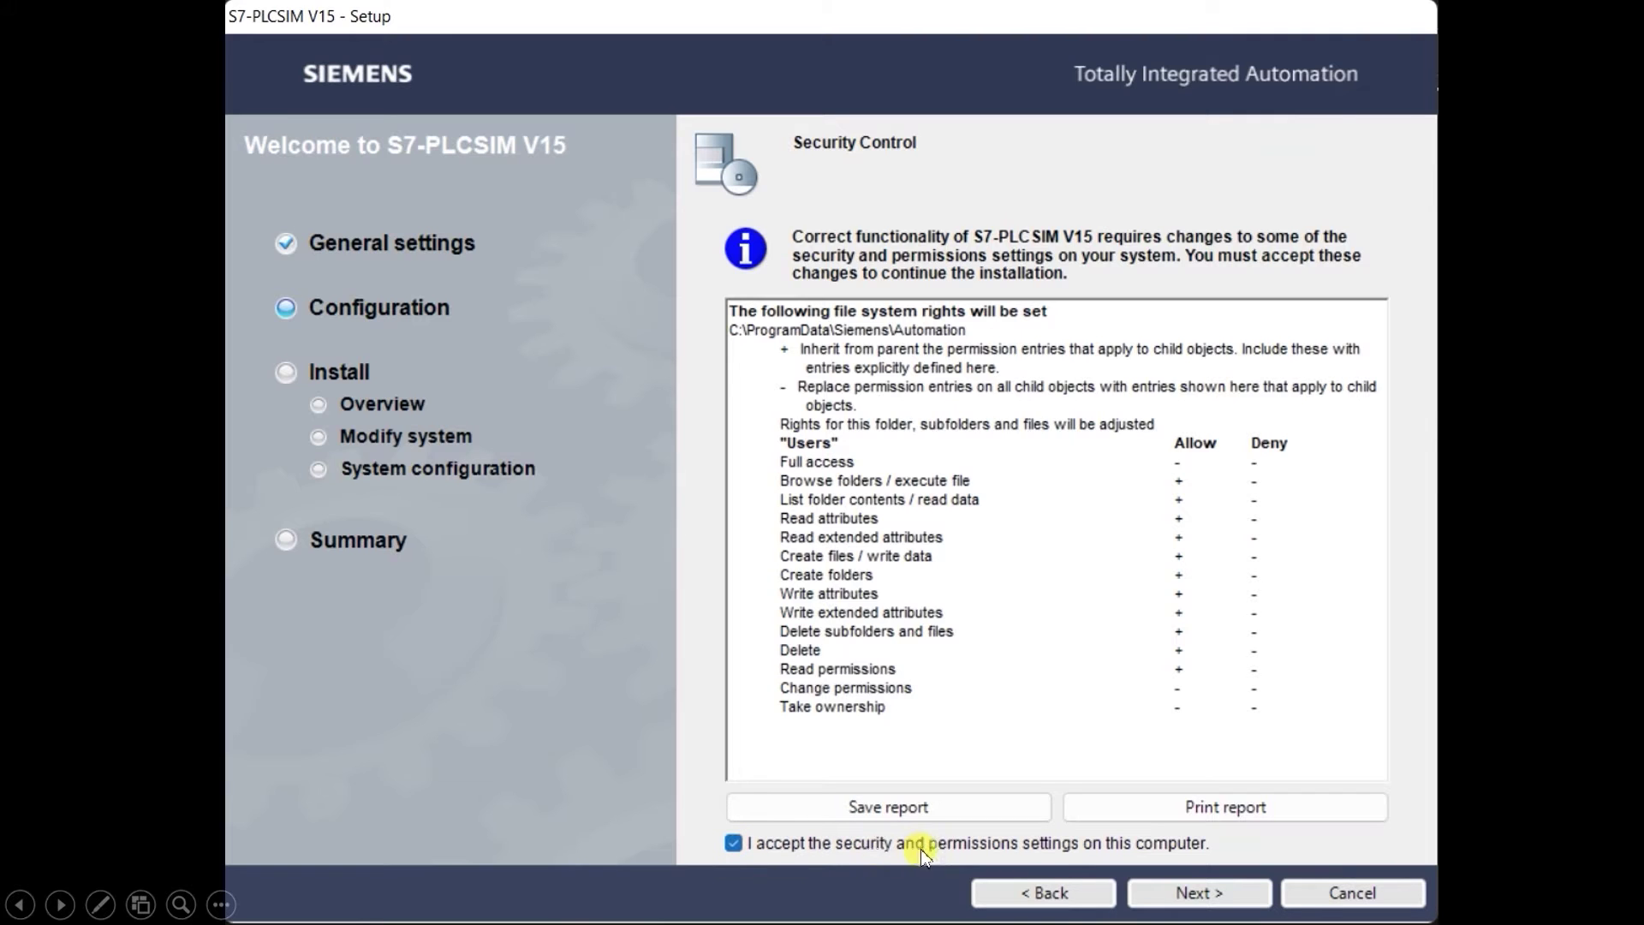
Accept the security and permissions settings to reach the S7-PLCSIM V15.0 installation overview.
click(1201, 893)
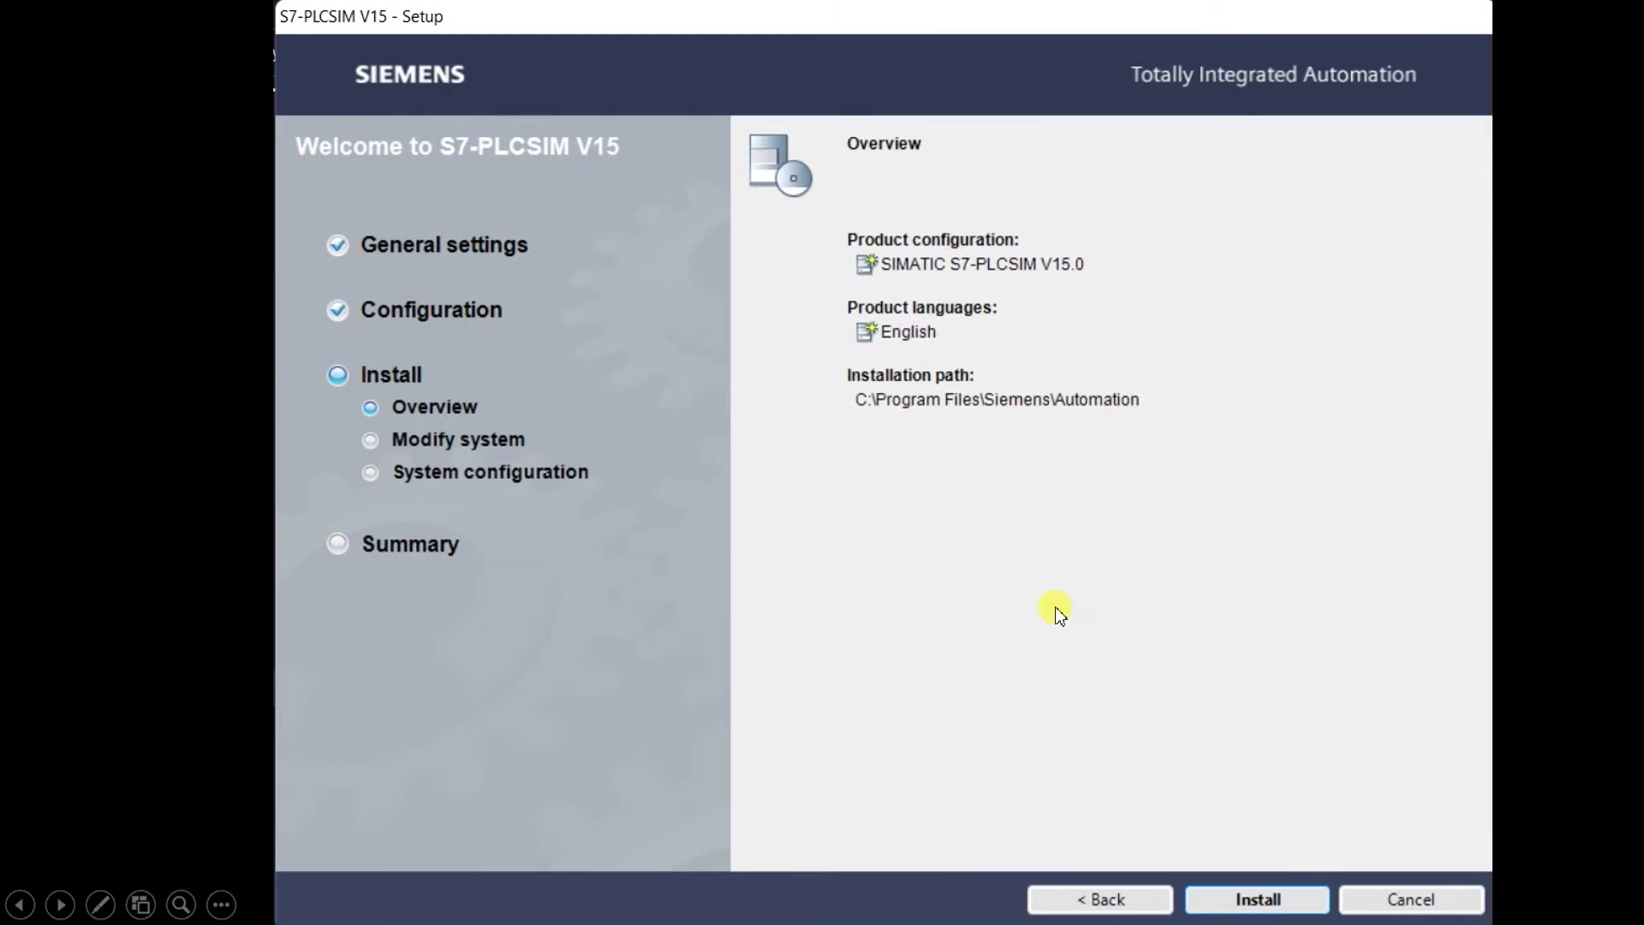
Install SIMATIC S7-PLCSIM V15.0 in English to C:\Program Files\Siemens\Automation.
click(1258, 899)
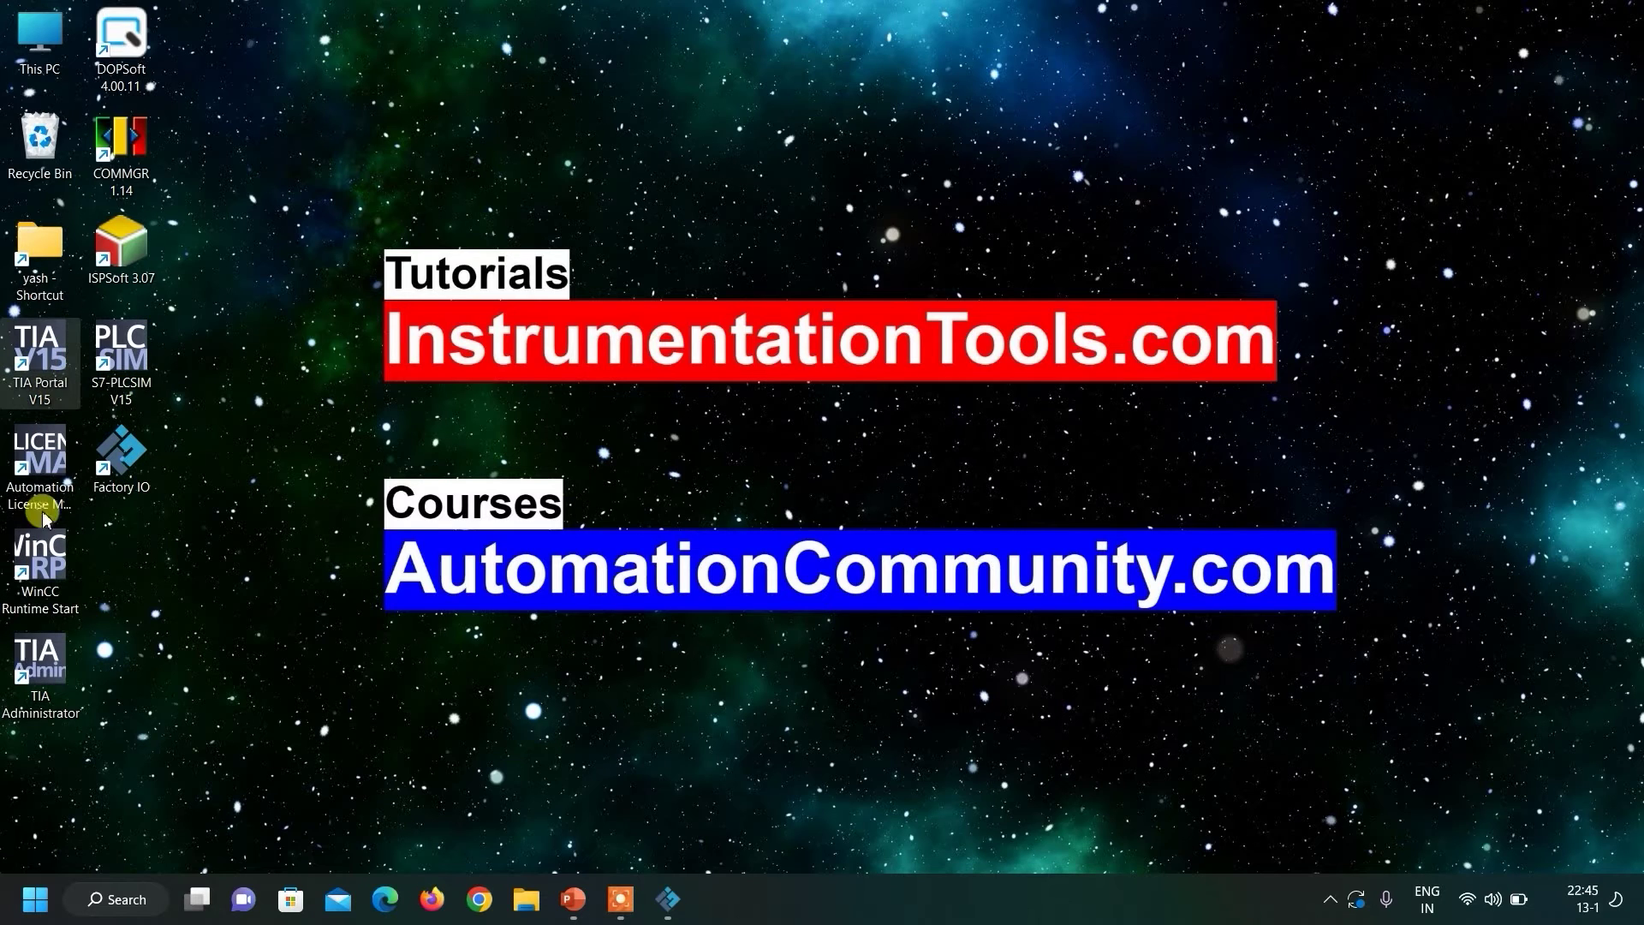
Launch TIA Portal V15 and create a new project named 'del1'.
double_click(42, 351)
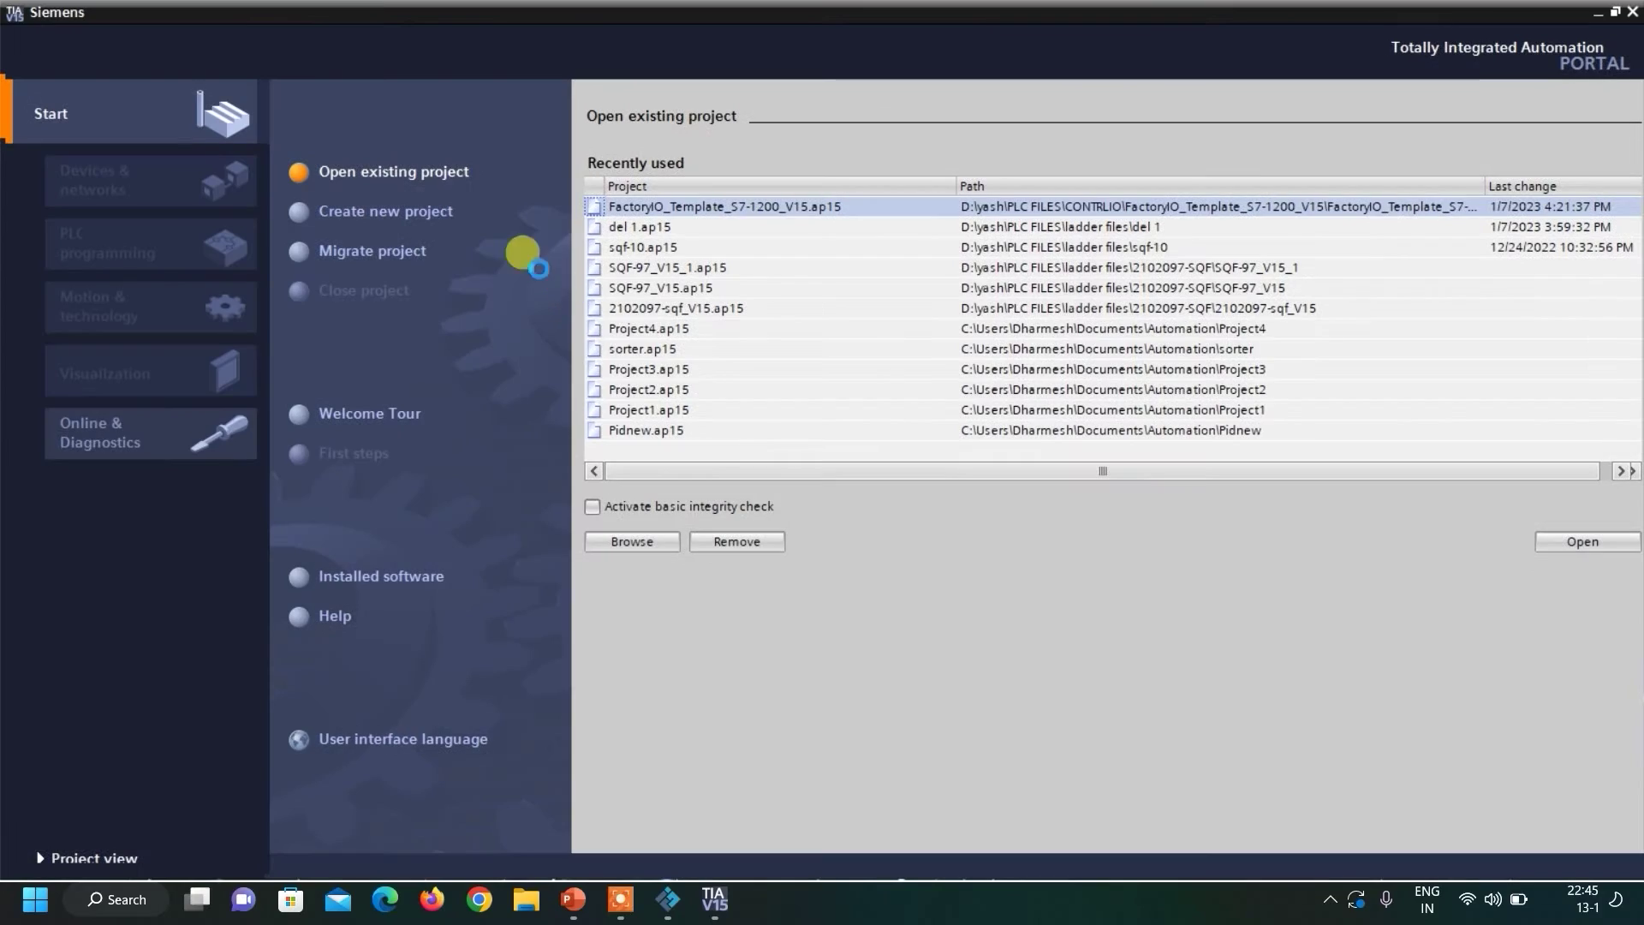
click(382, 215)
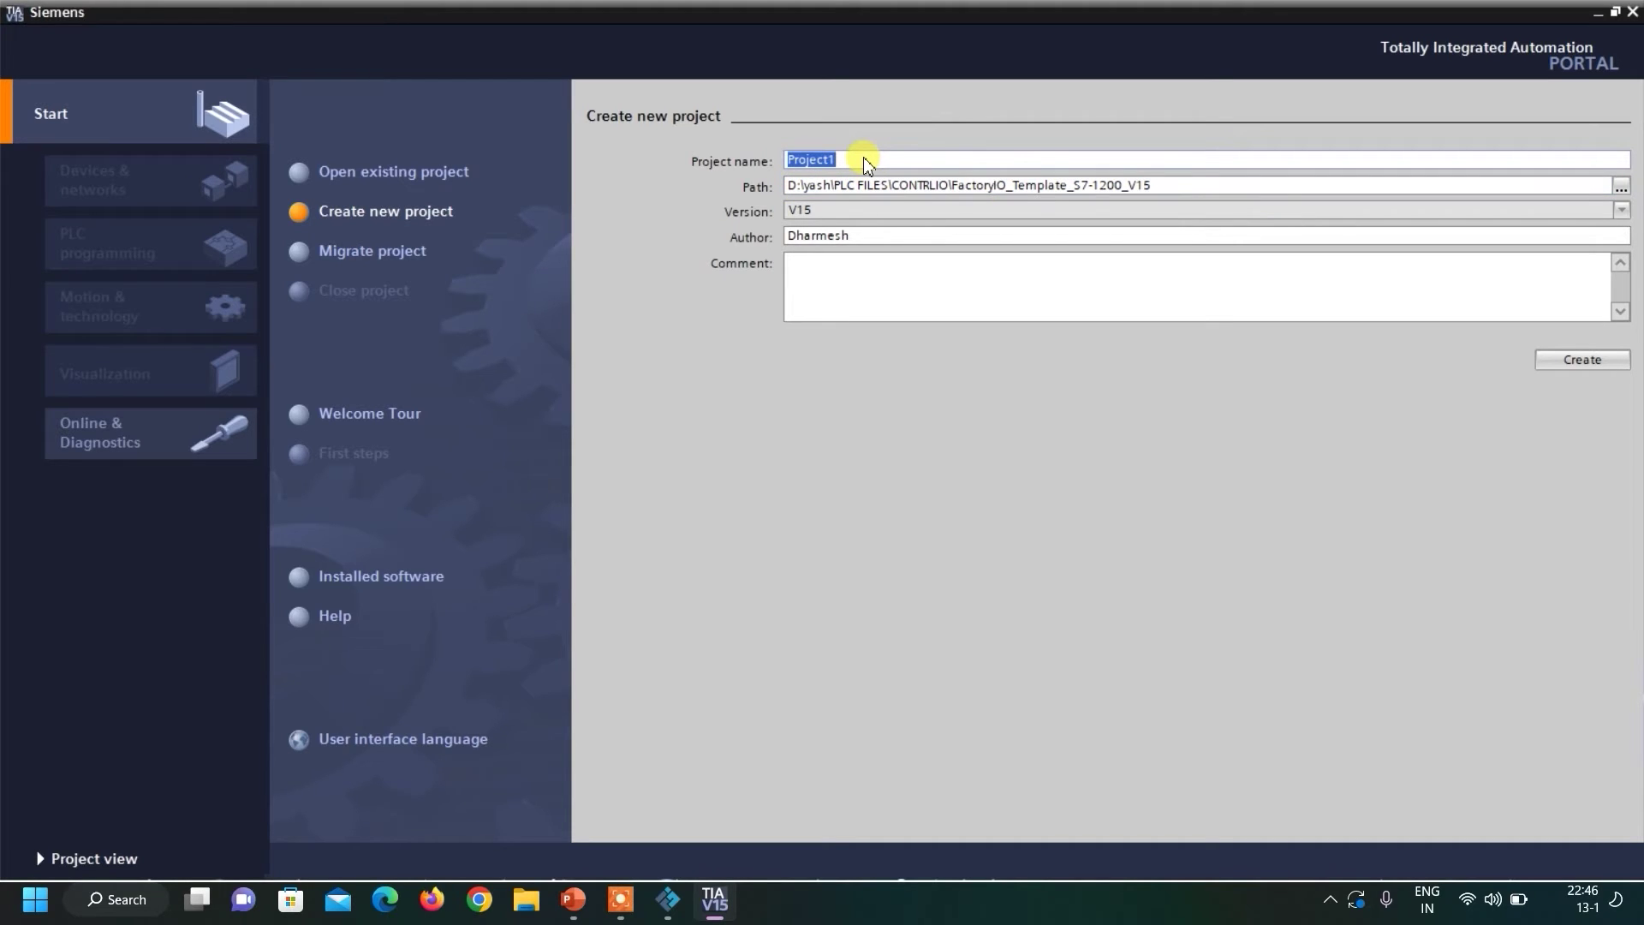
text(del1)
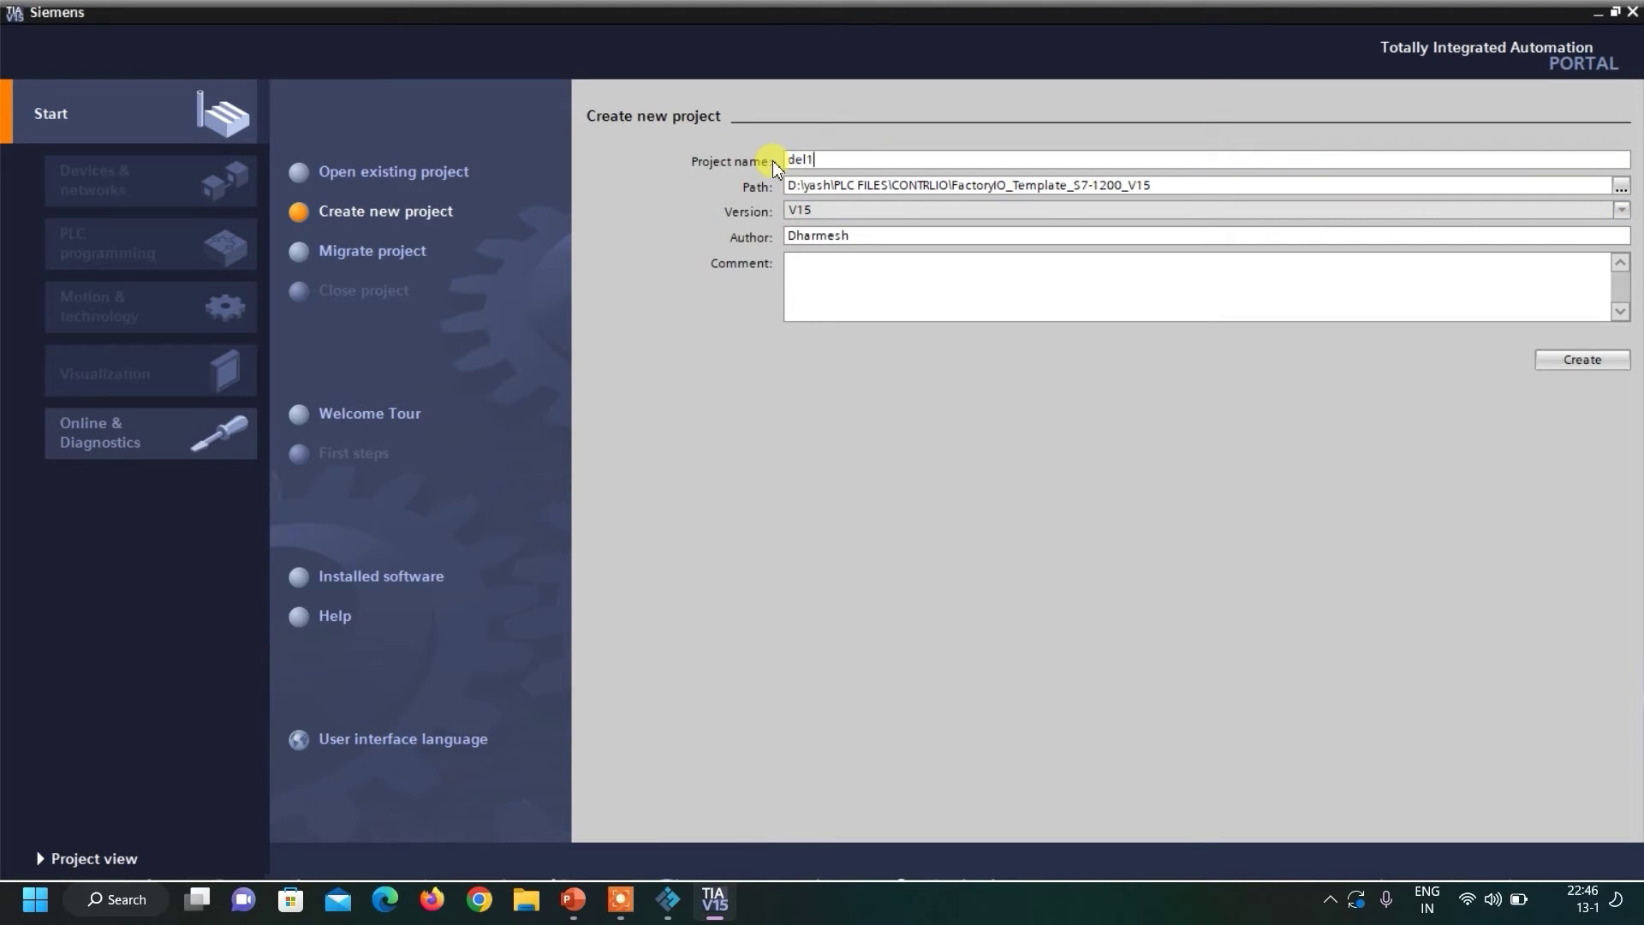
click(1574, 362)
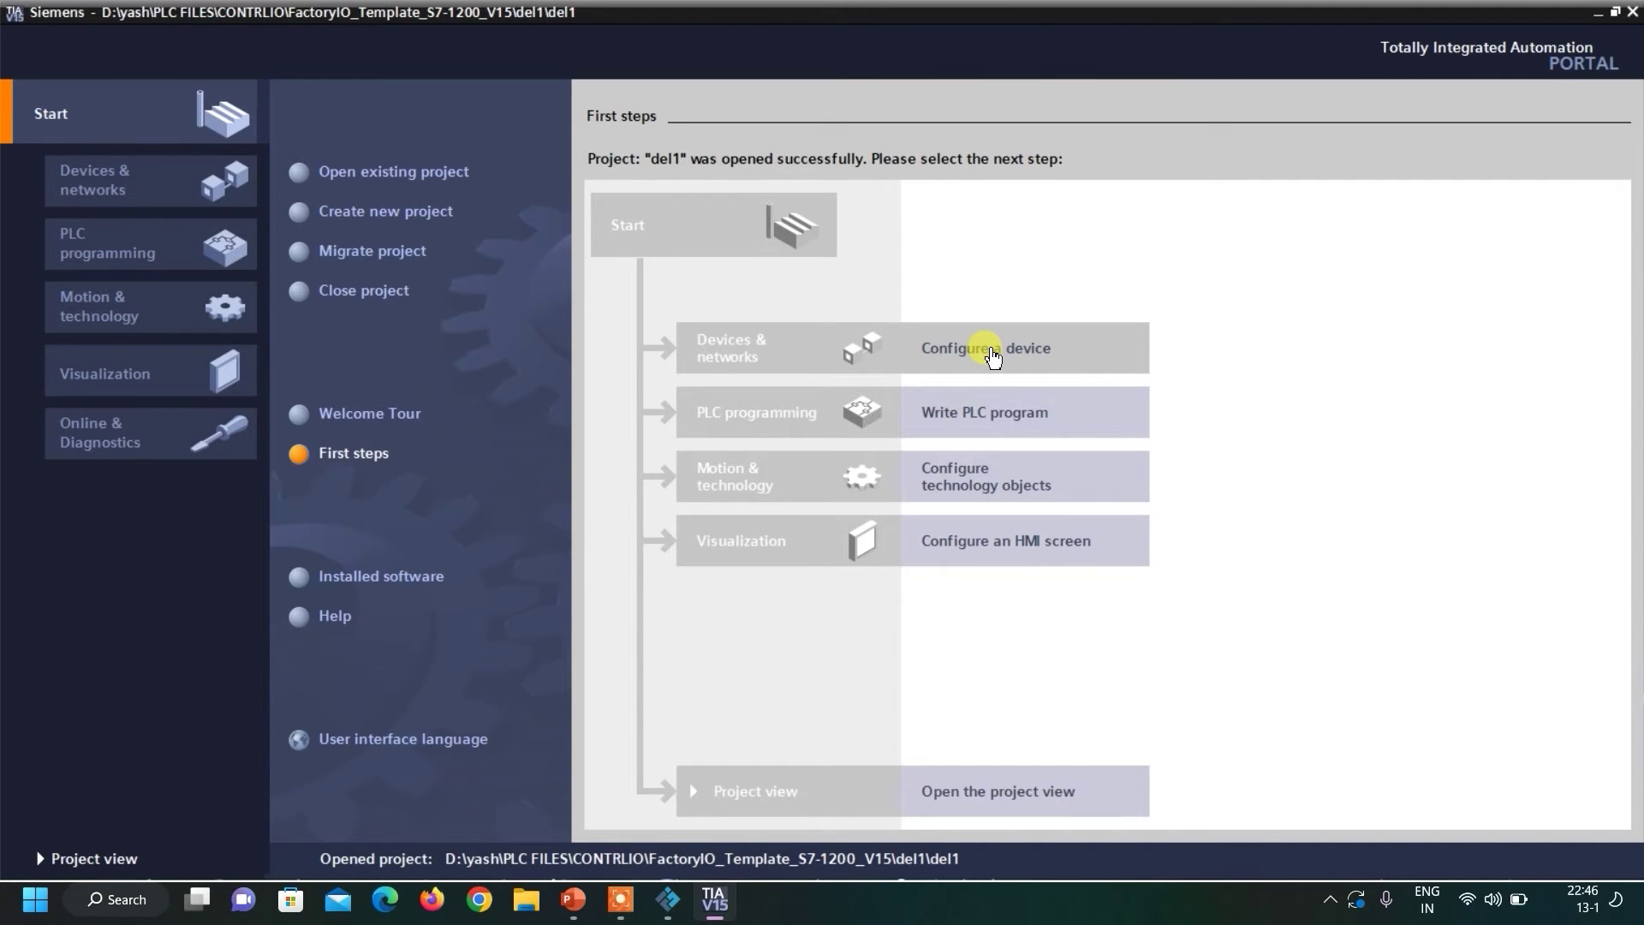
Add a CPU 1211C AC/DC/Rly, 6ES7 211-1BE40-0XB0, firmware V4.2, as PLC_1.
click(994, 356)
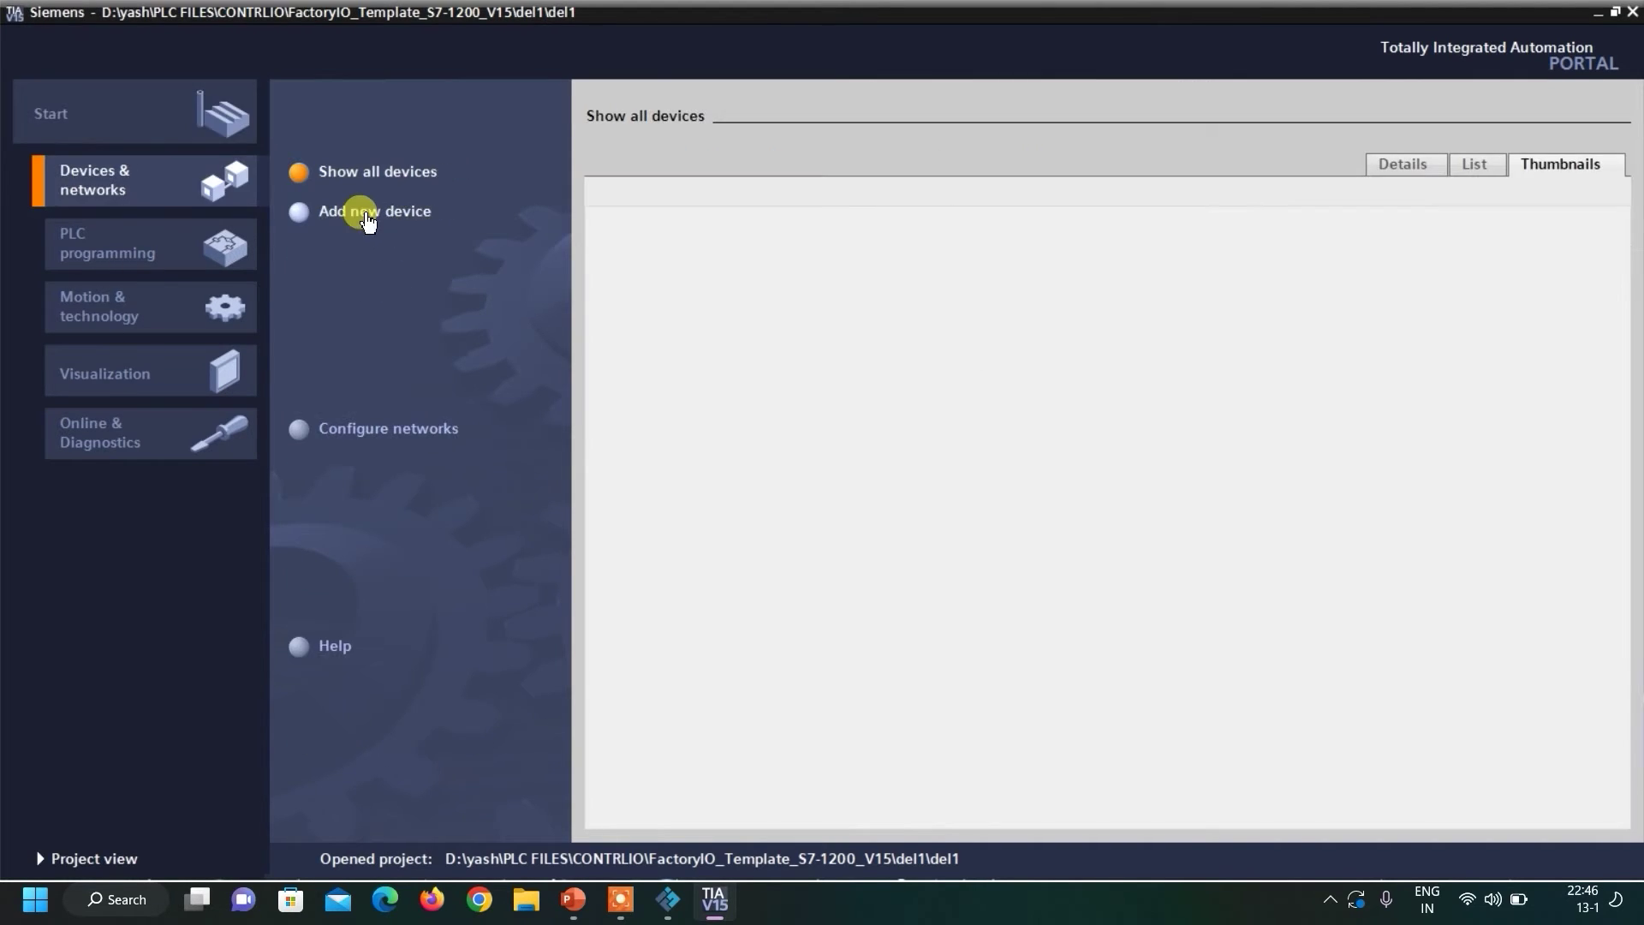
click(301, 211)
click(414, 211)
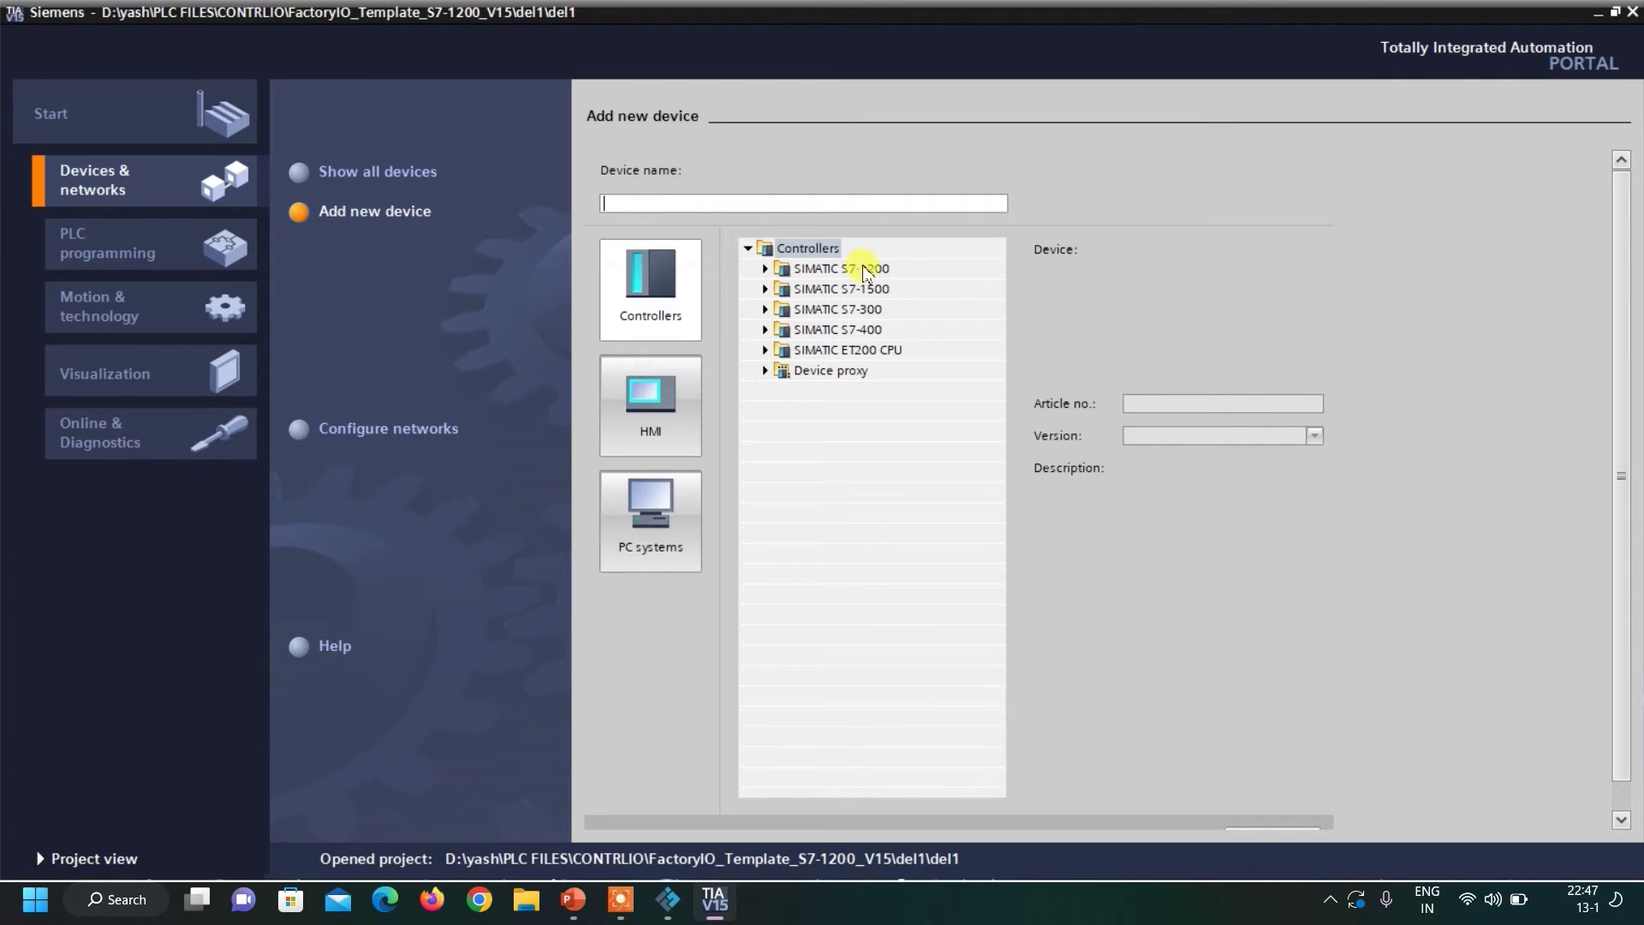
click(766, 269)
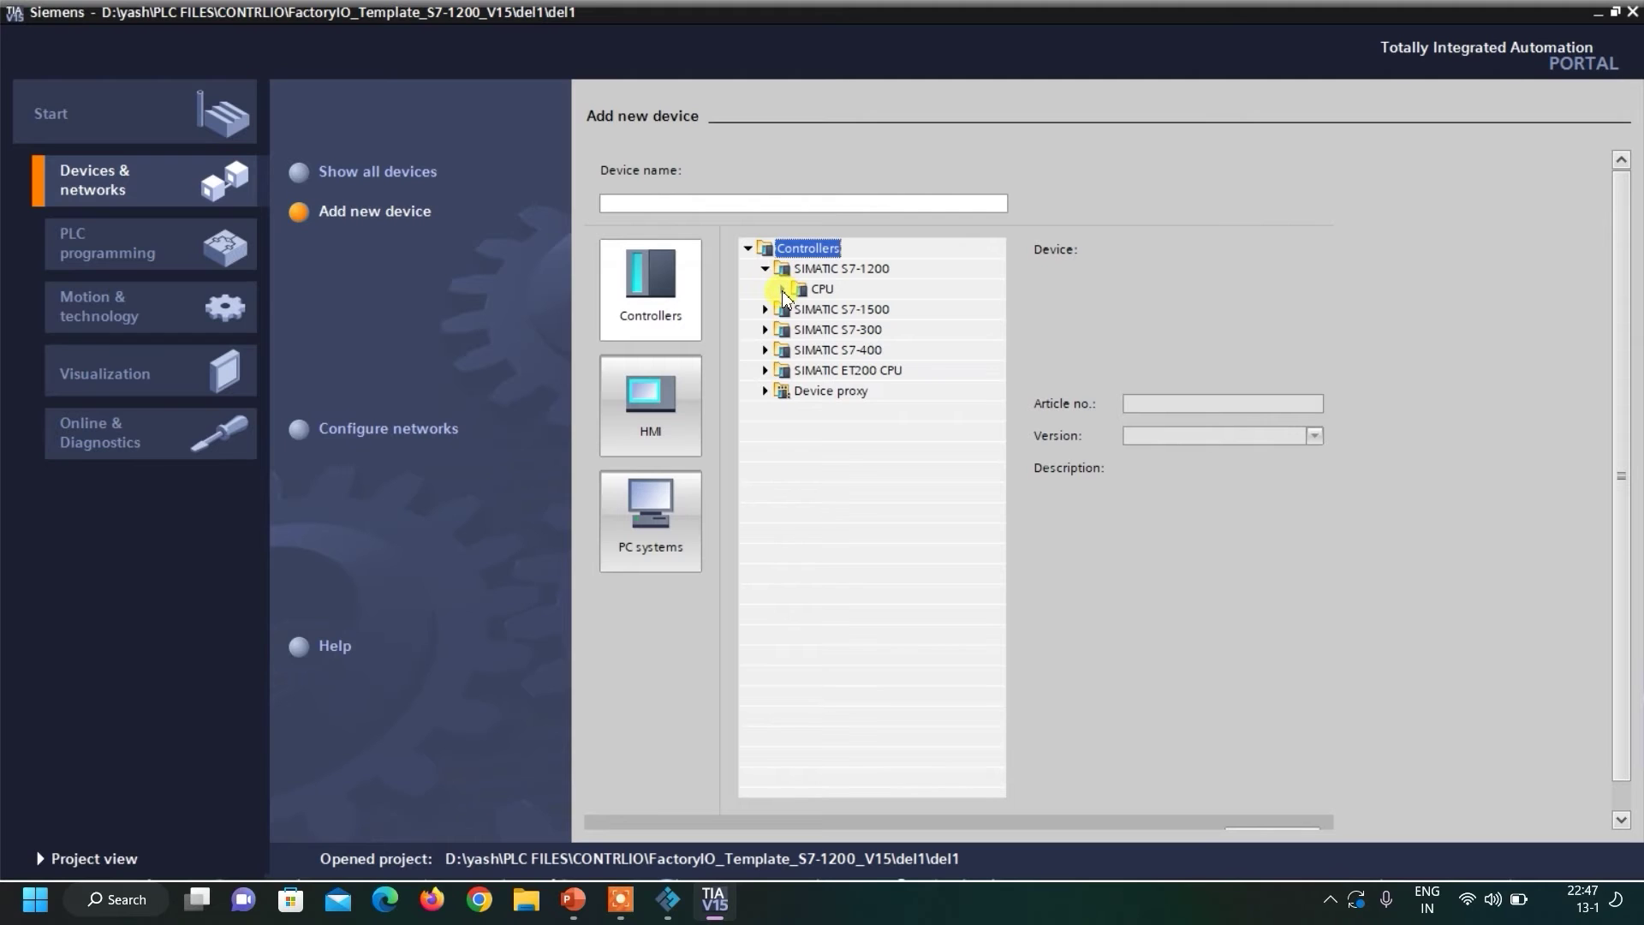
click(782, 290)
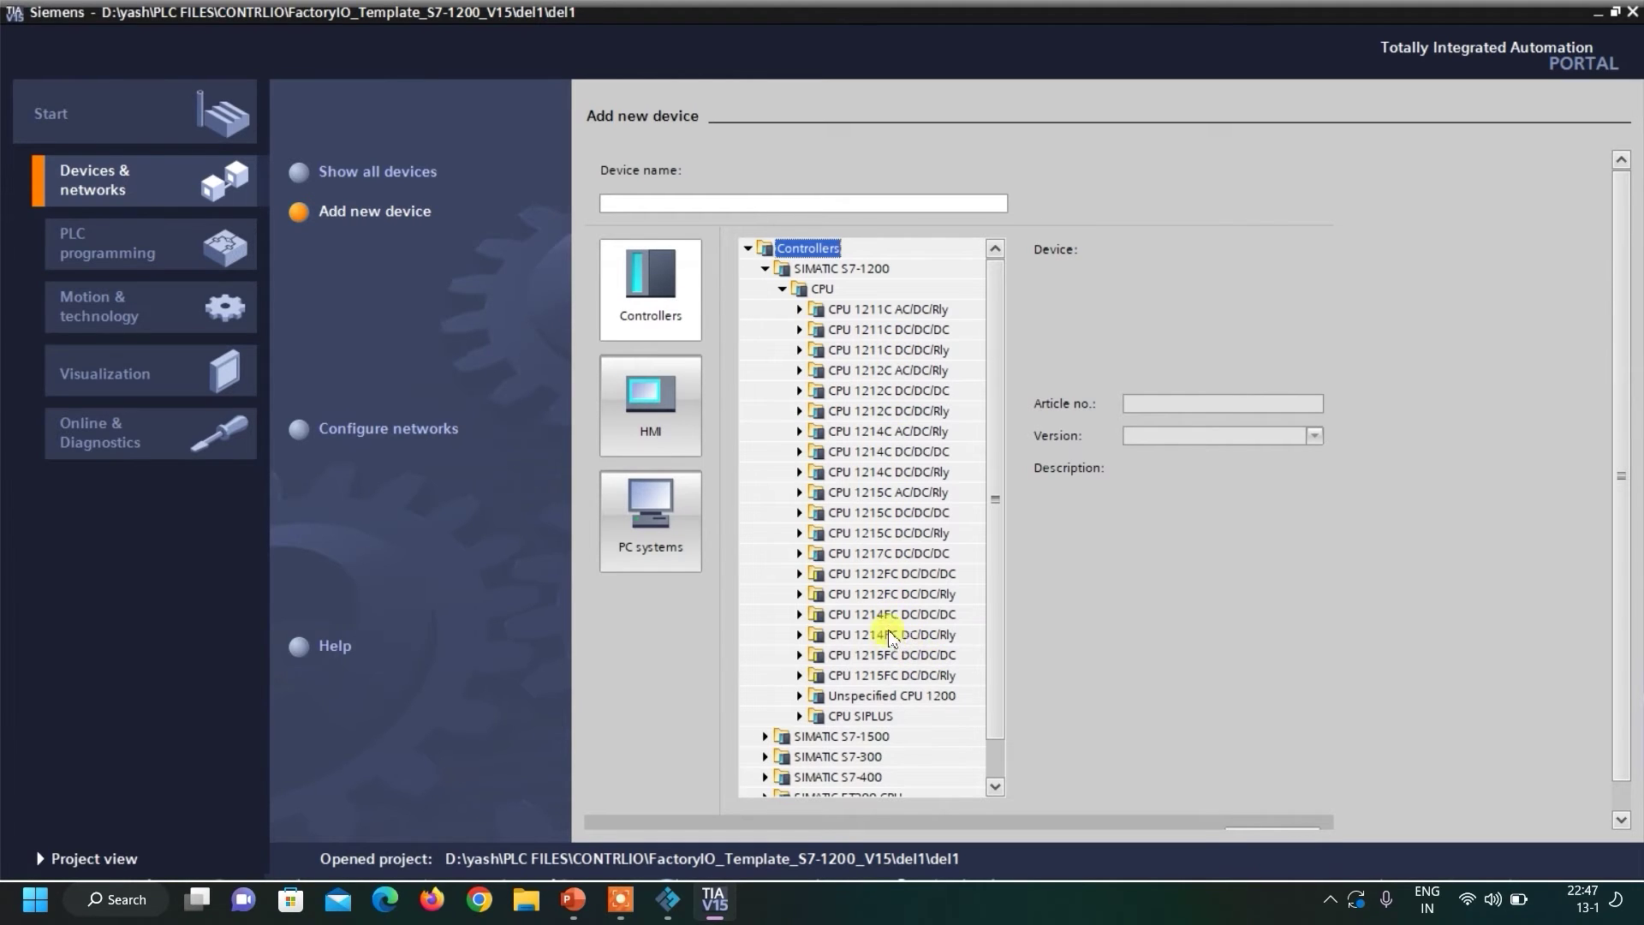
click(800, 312)
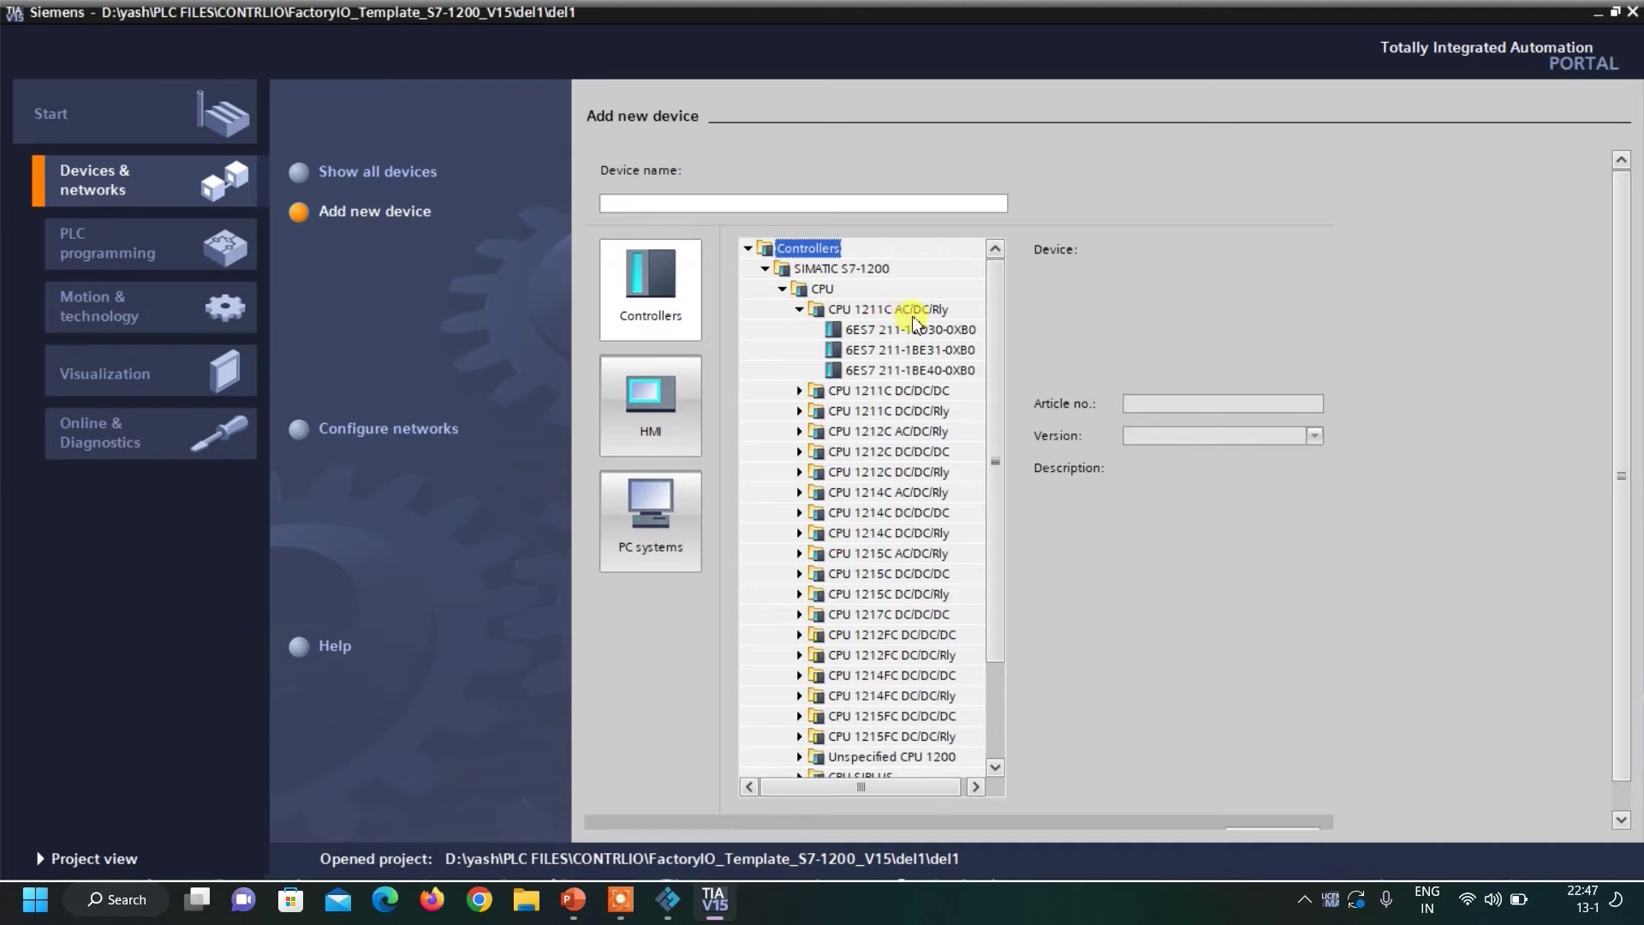
click(917, 370)
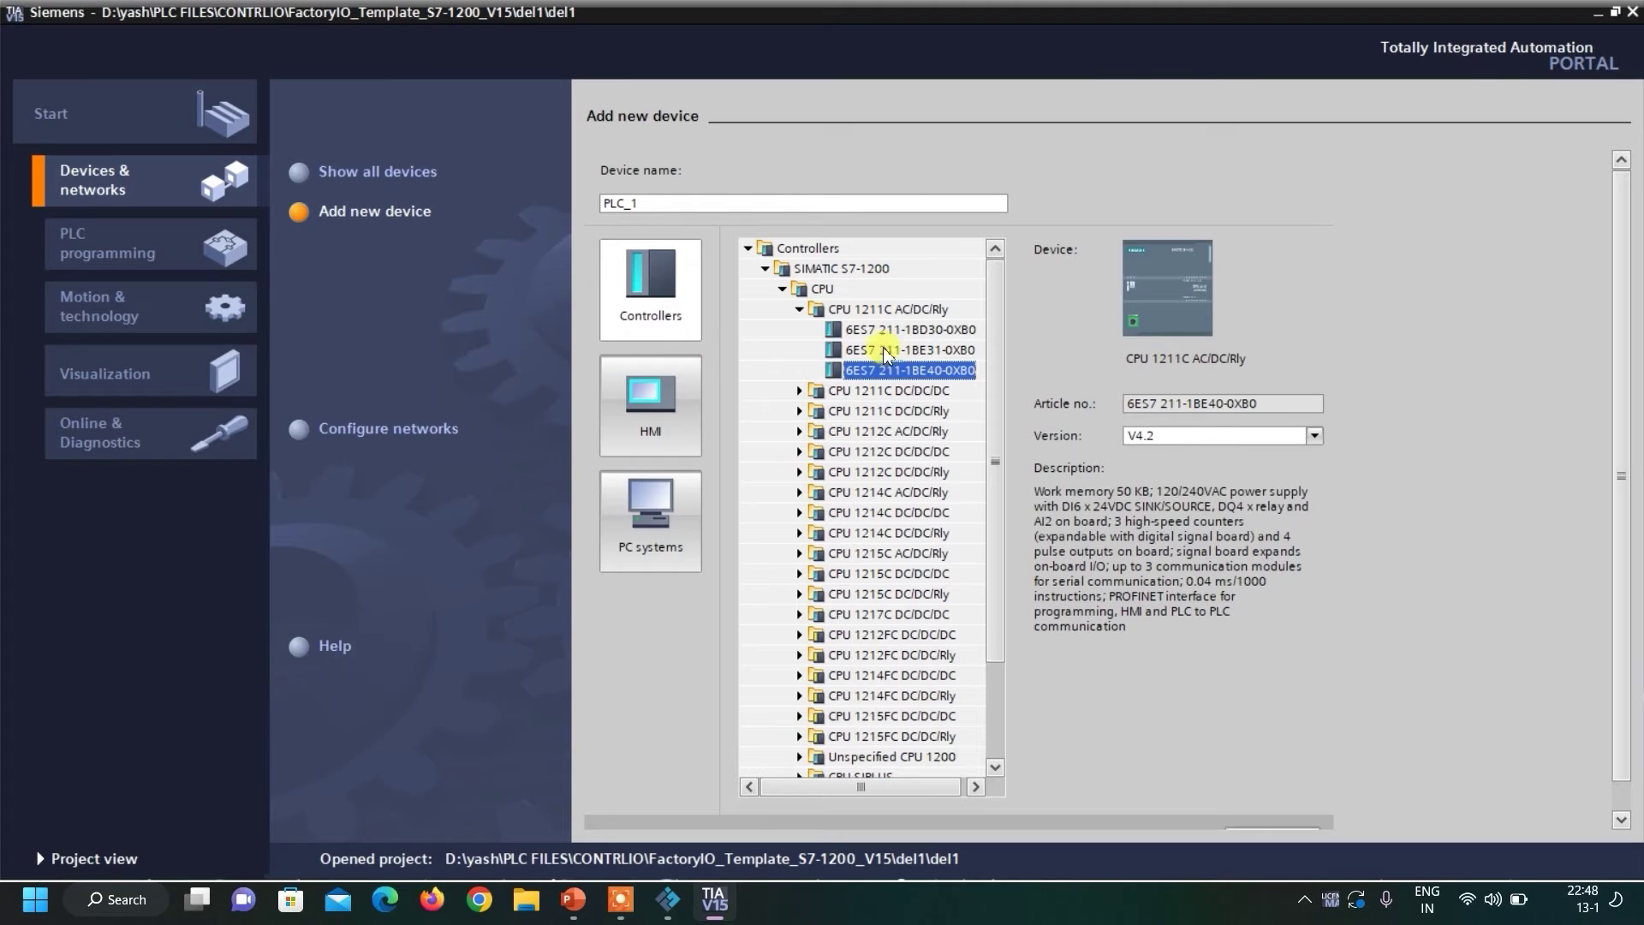
click(1315, 436)
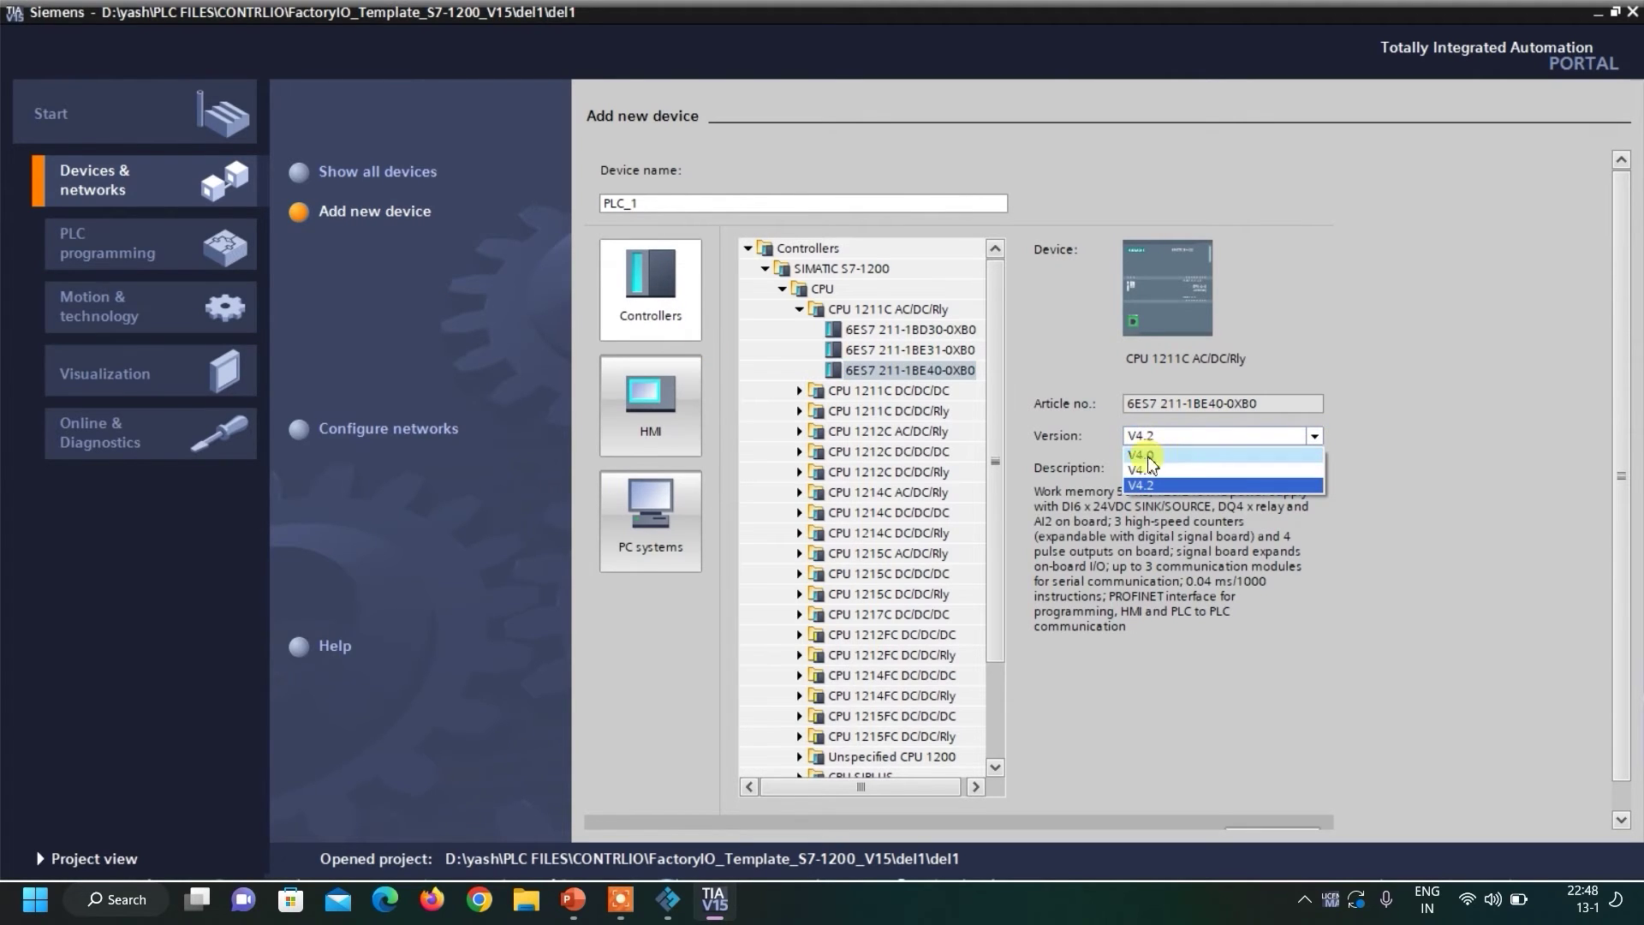
click(1187, 485)
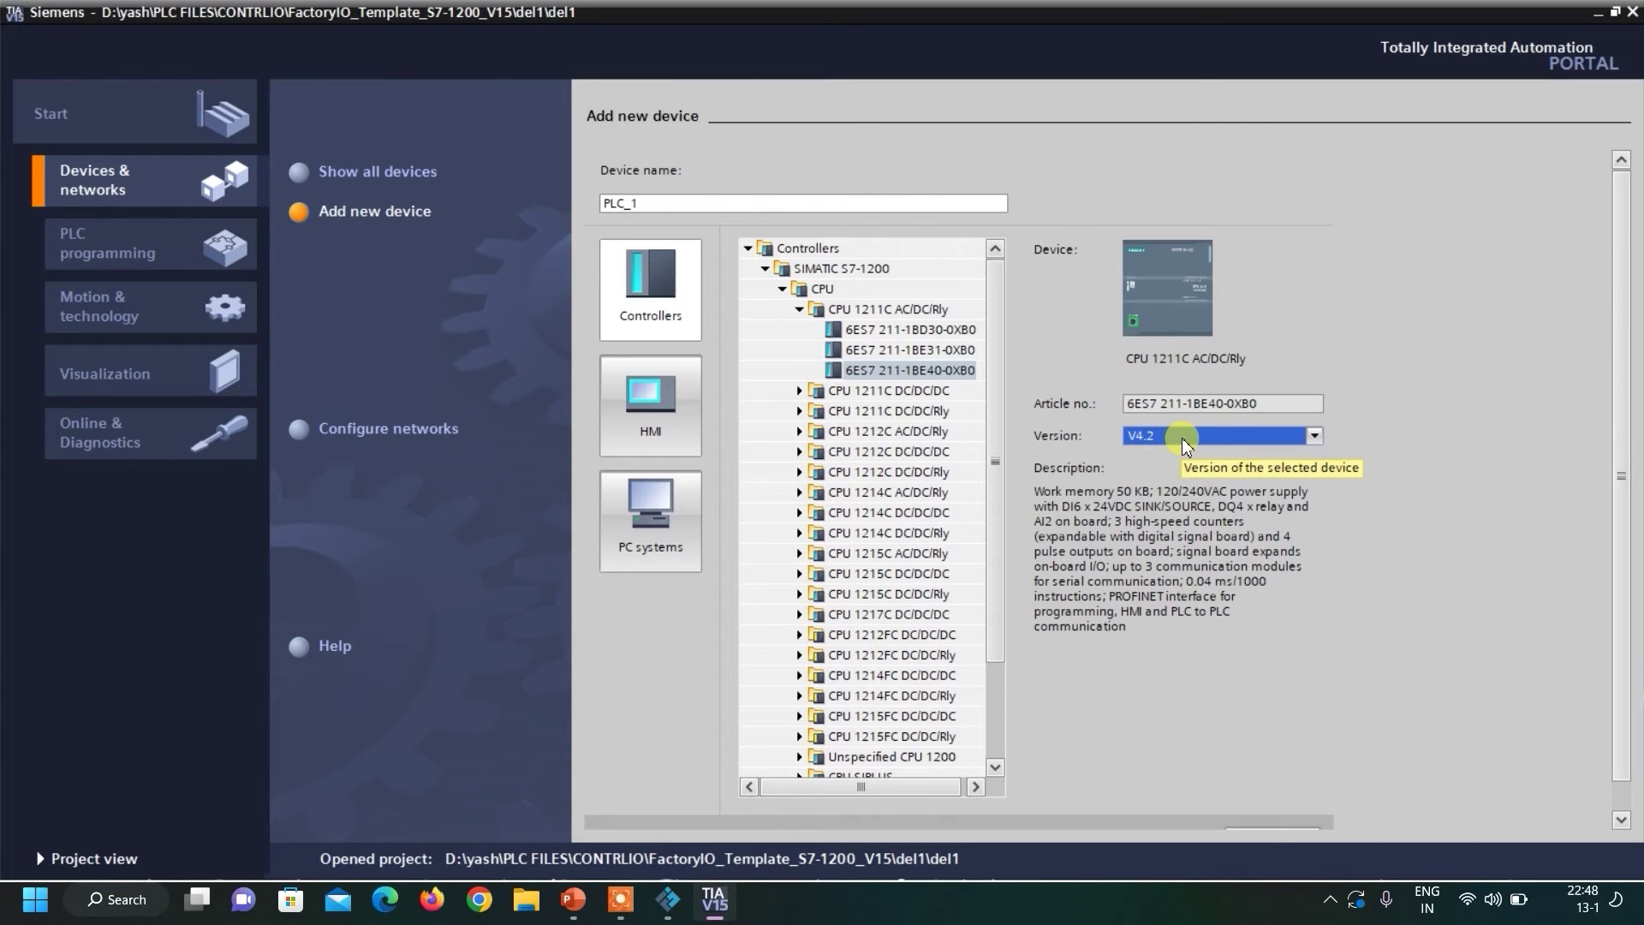
click(901, 370)
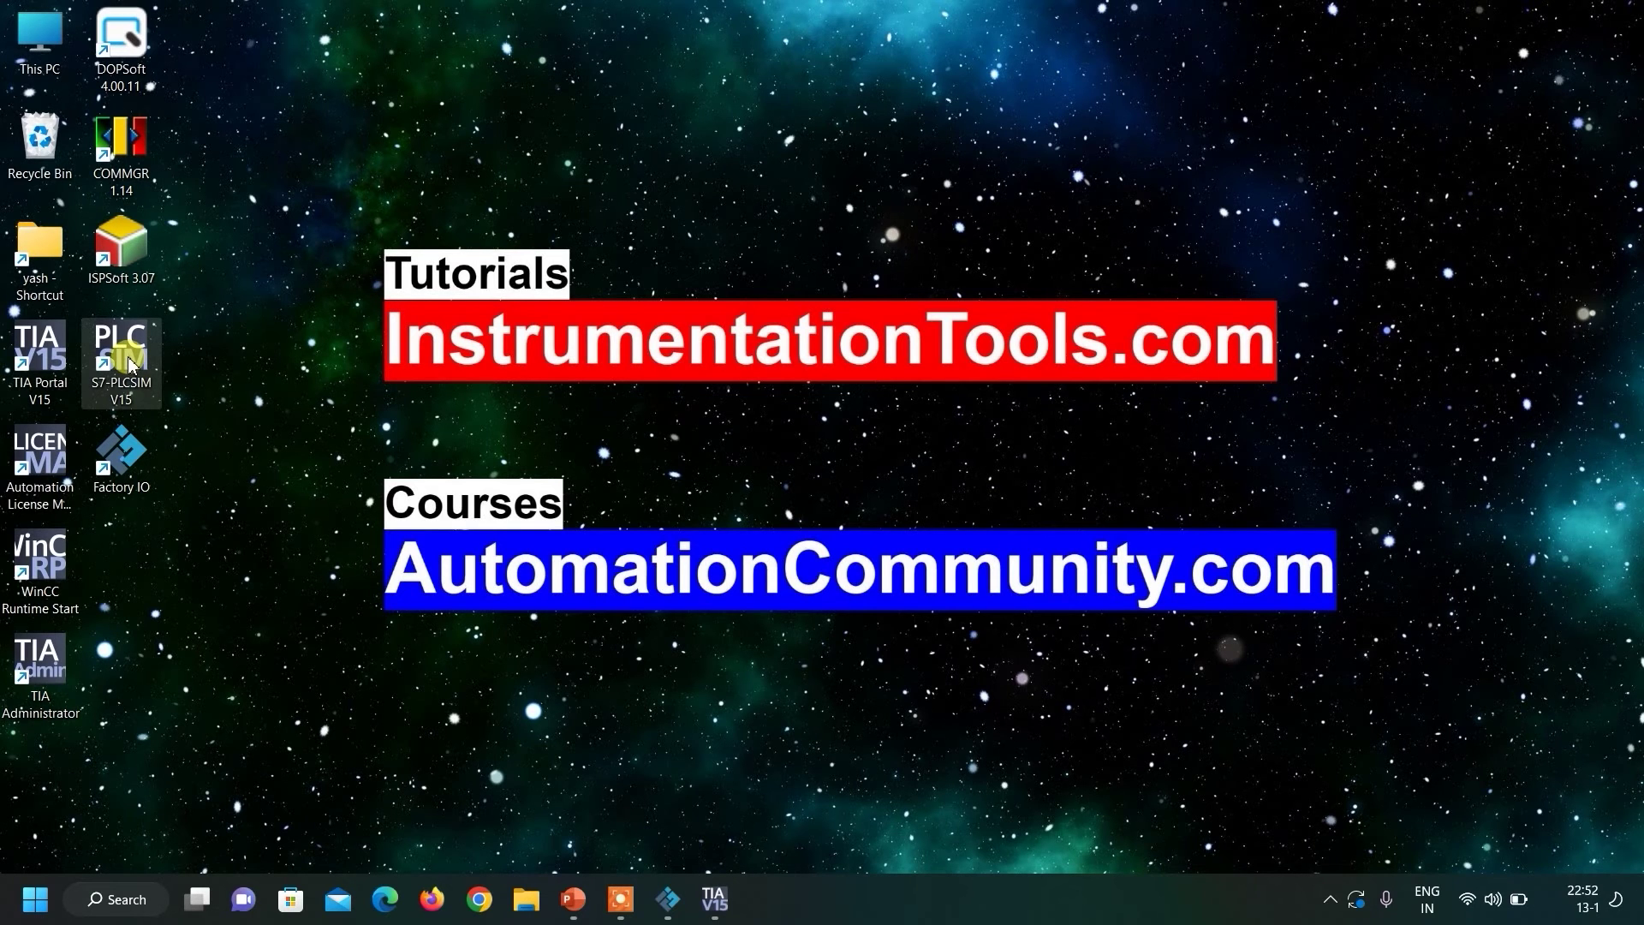
Start and power on an S7-PLCSIM S7-1200, then begin downloading PLC_1 to it.
double_click(129, 364)
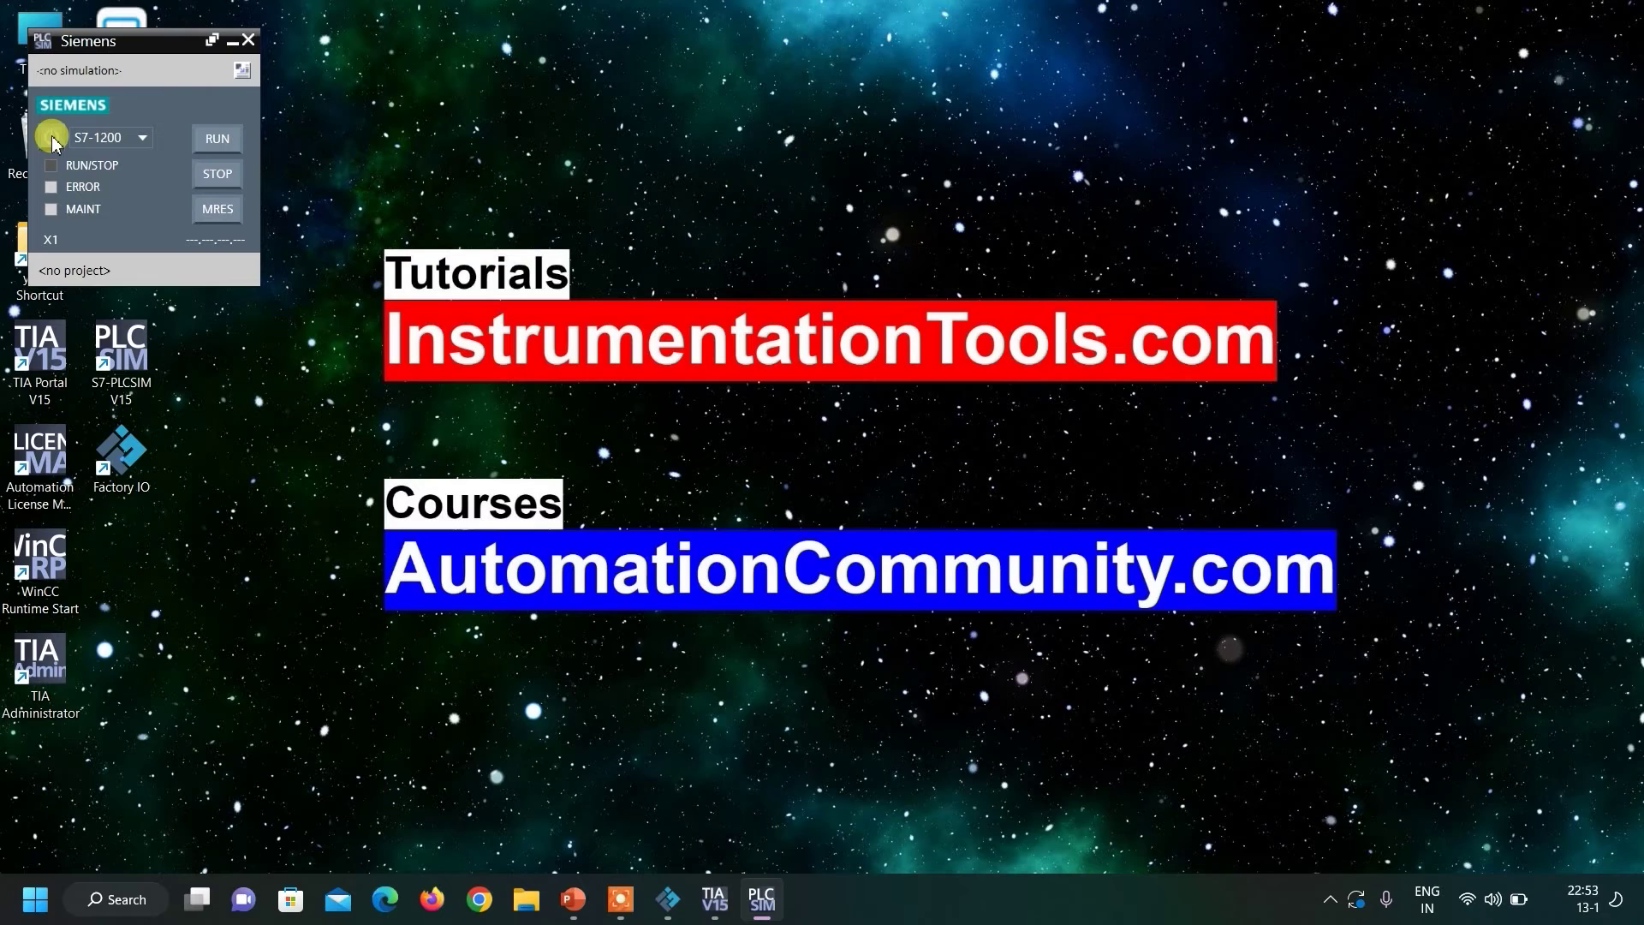
click(52, 139)
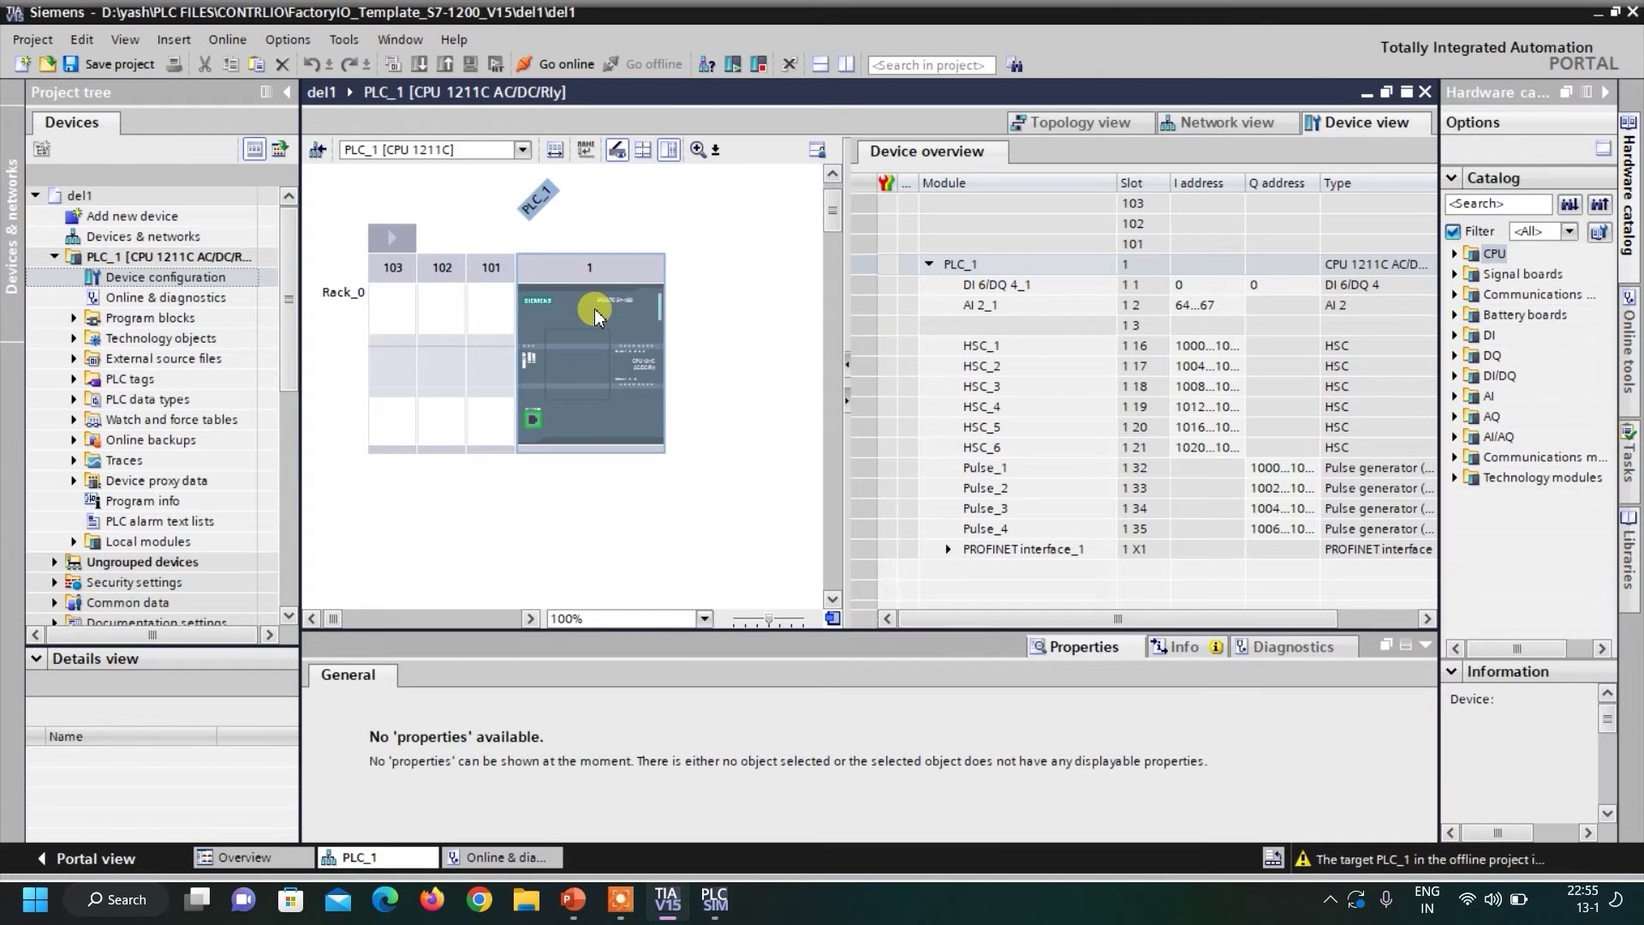
click(594, 309)
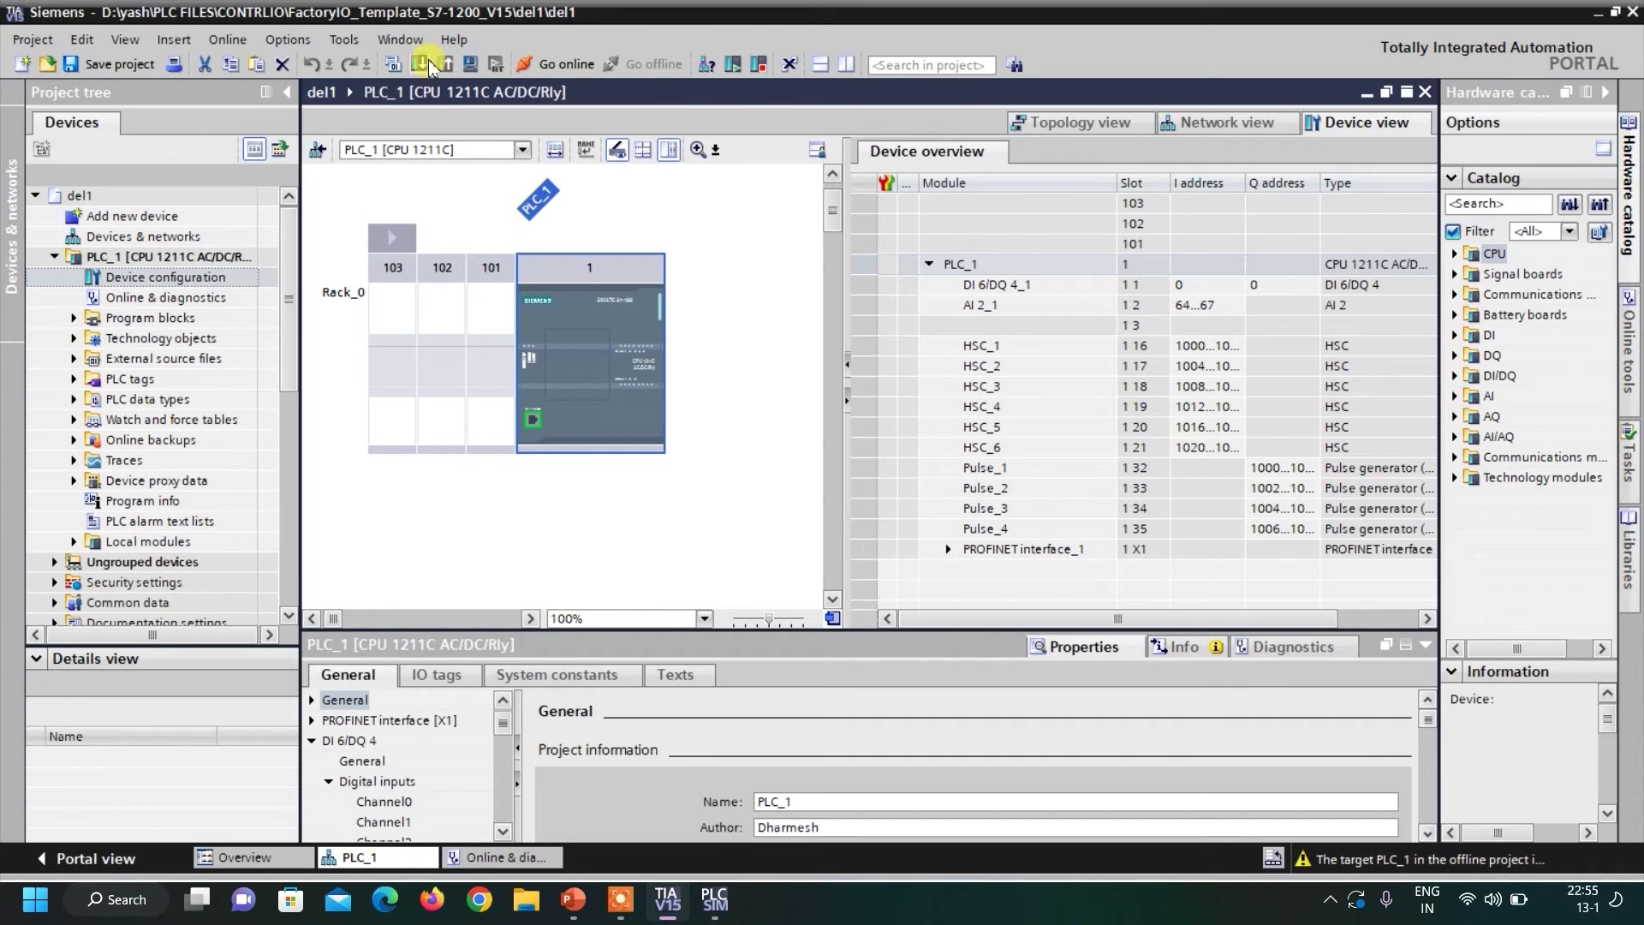
click(692, 238)
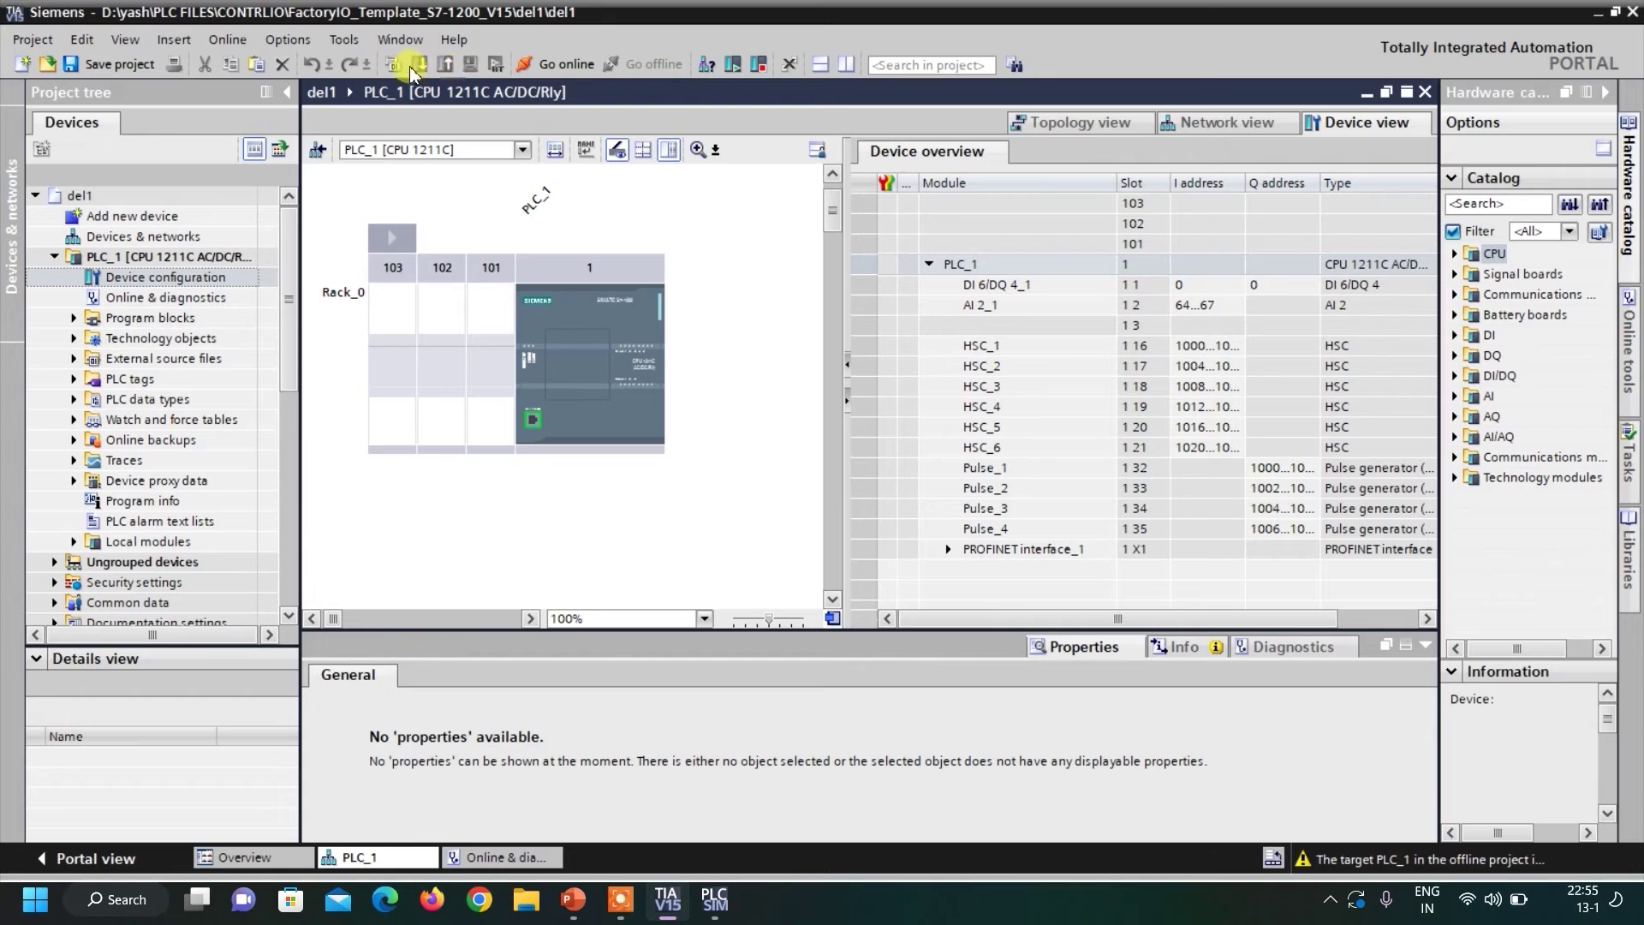
click(625, 333)
click(625, 333)
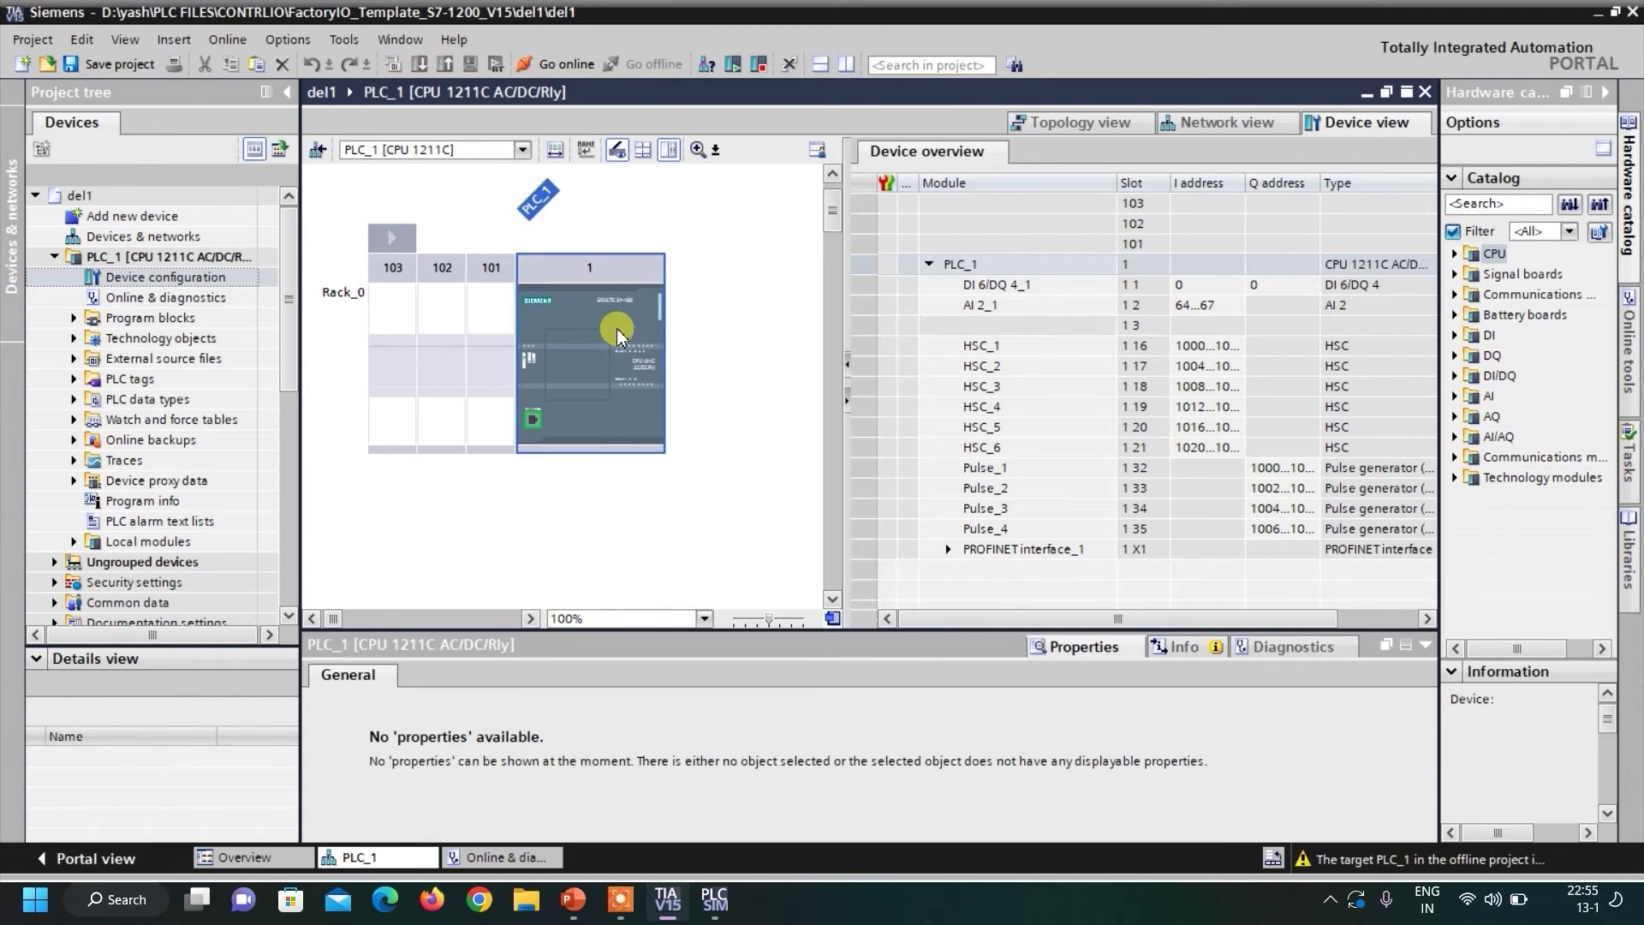
click(420, 66)
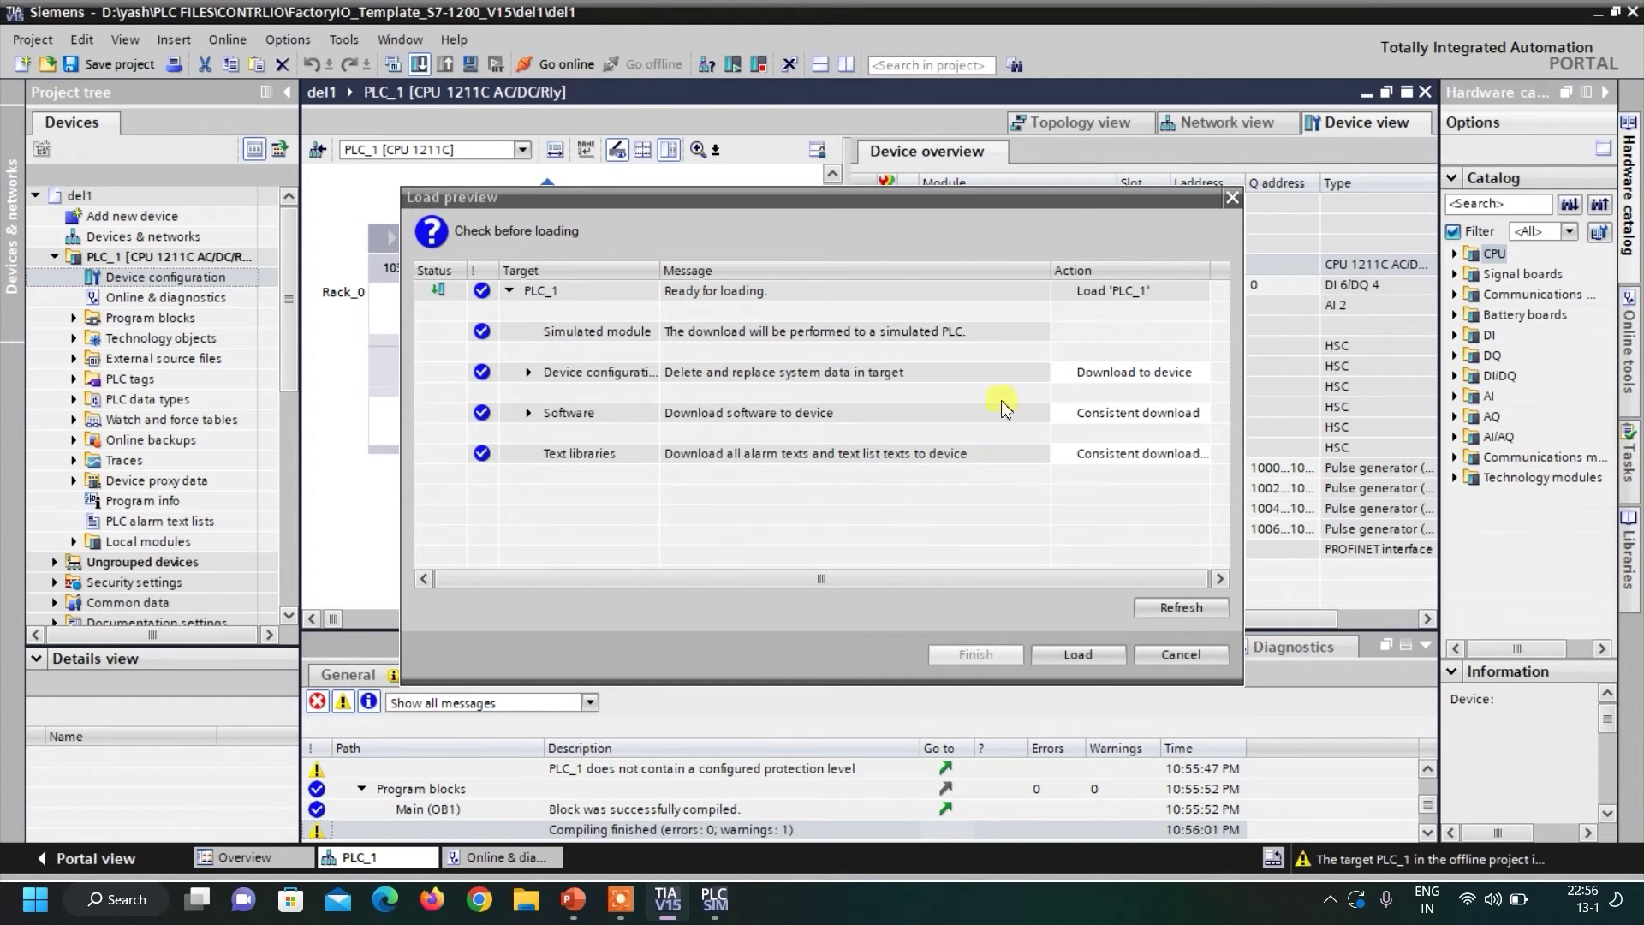
Load PLC_1 into the simulated PLC, finishing with 0 errors and 0 warnings.
click(1080, 655)
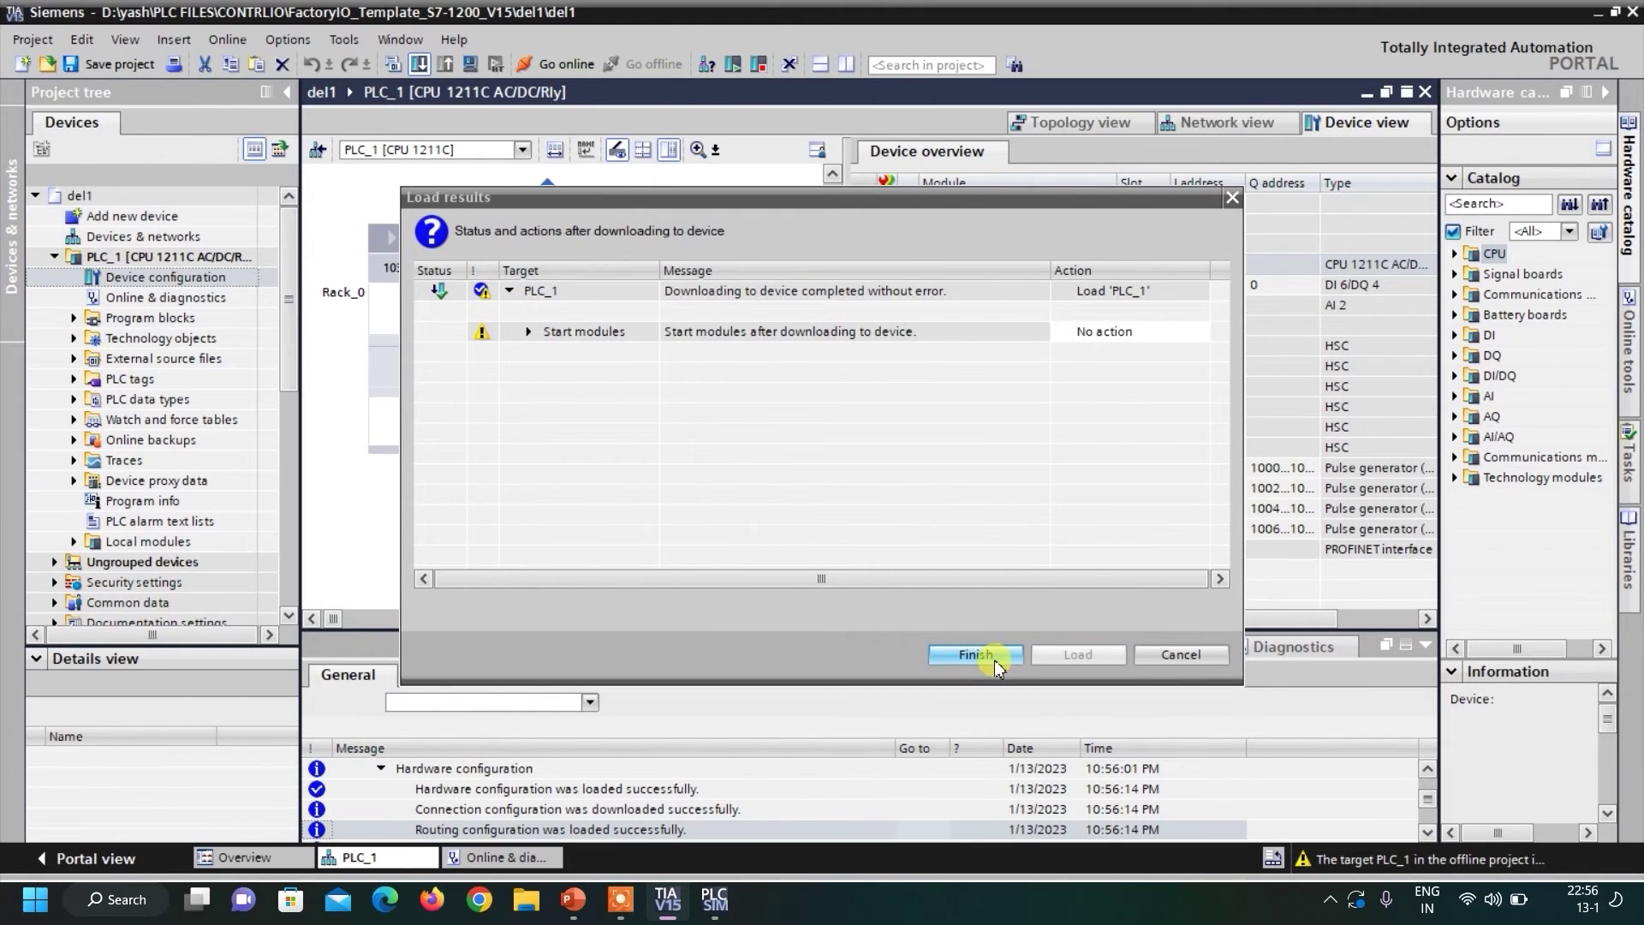
click(992, 657)
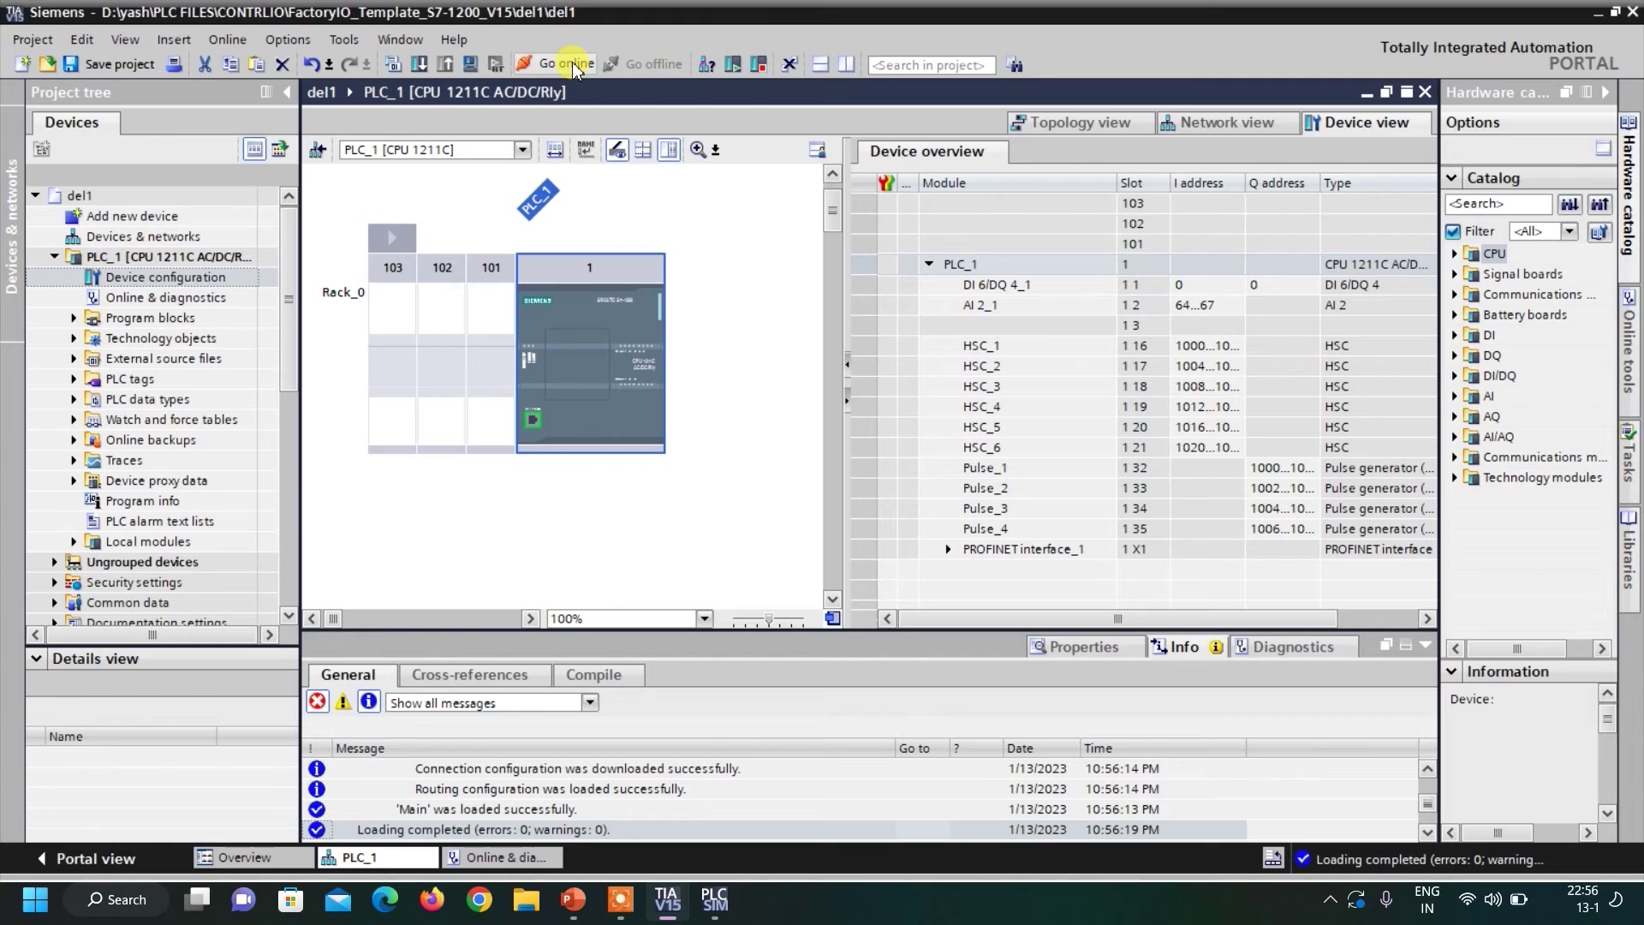
Connect online to the simulated PLC briefly, then take the project back offline.
click(572, 62)
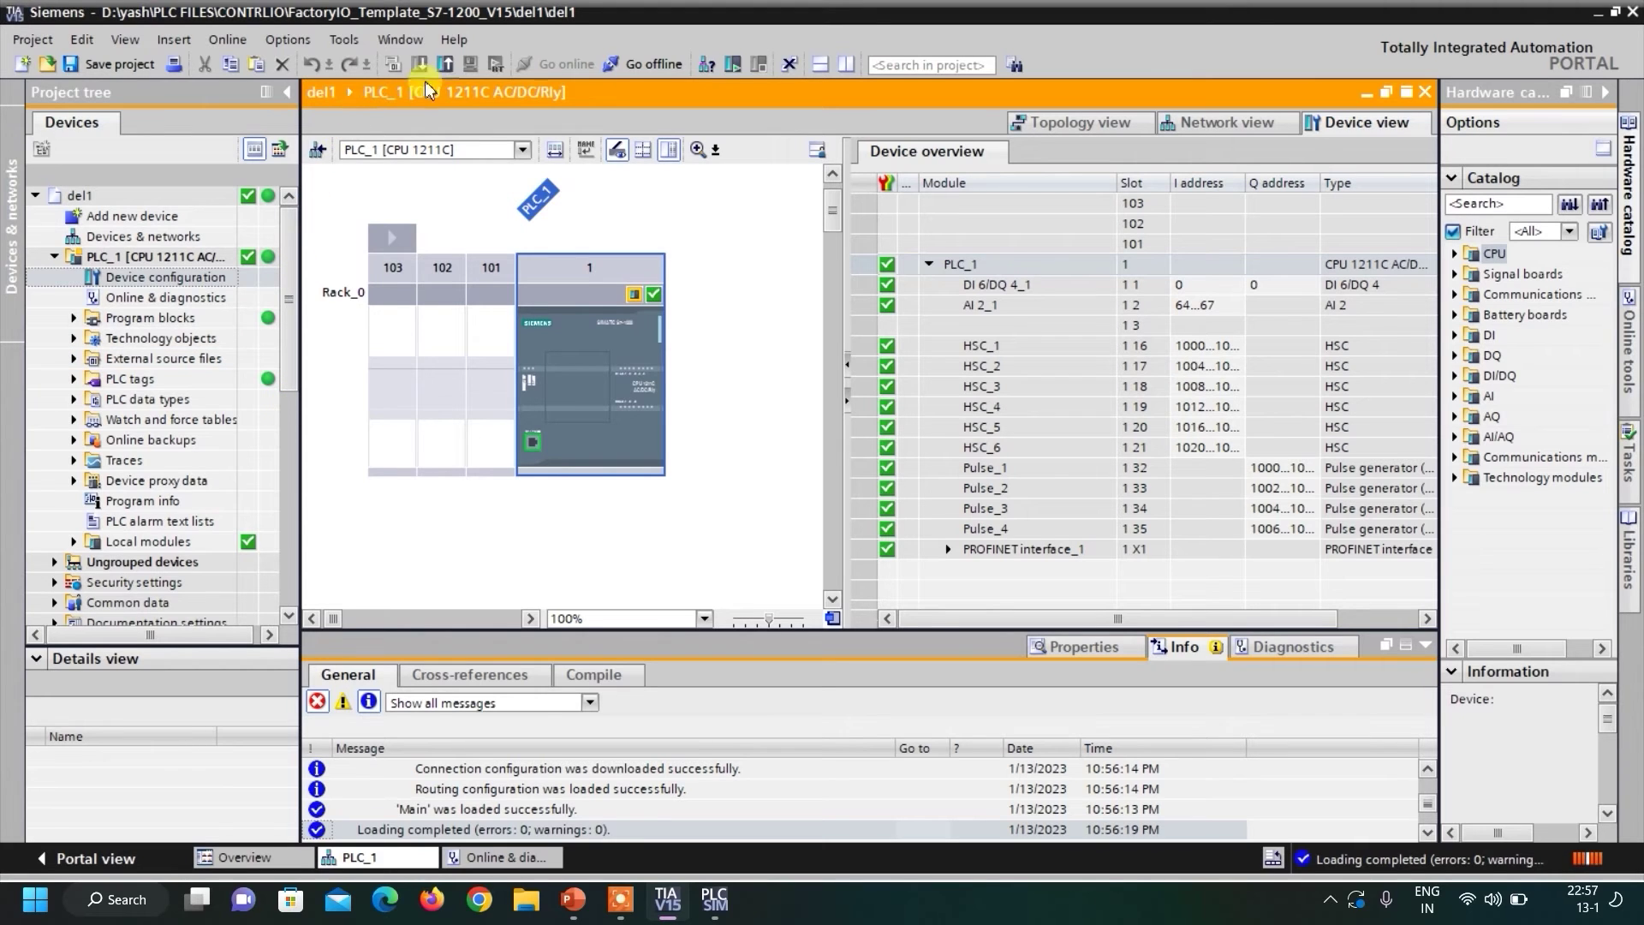
click(656, 64)
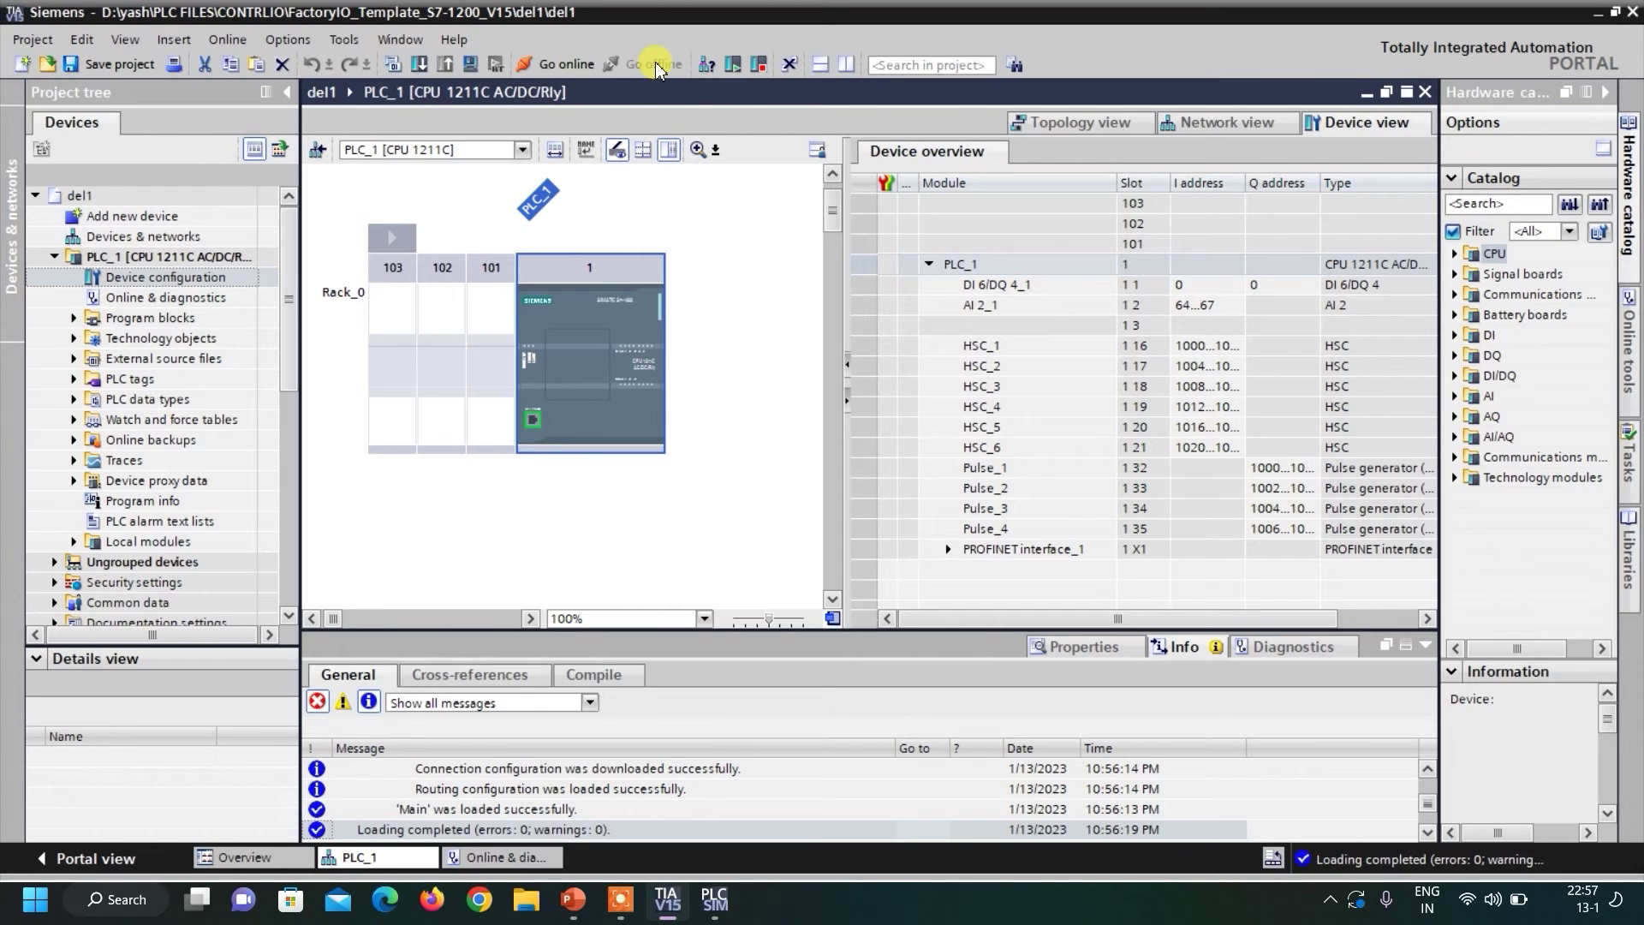
Open Main [OB1] and insert a normally open contact addressed %I0.0 on Network 1.
click(75, 318)
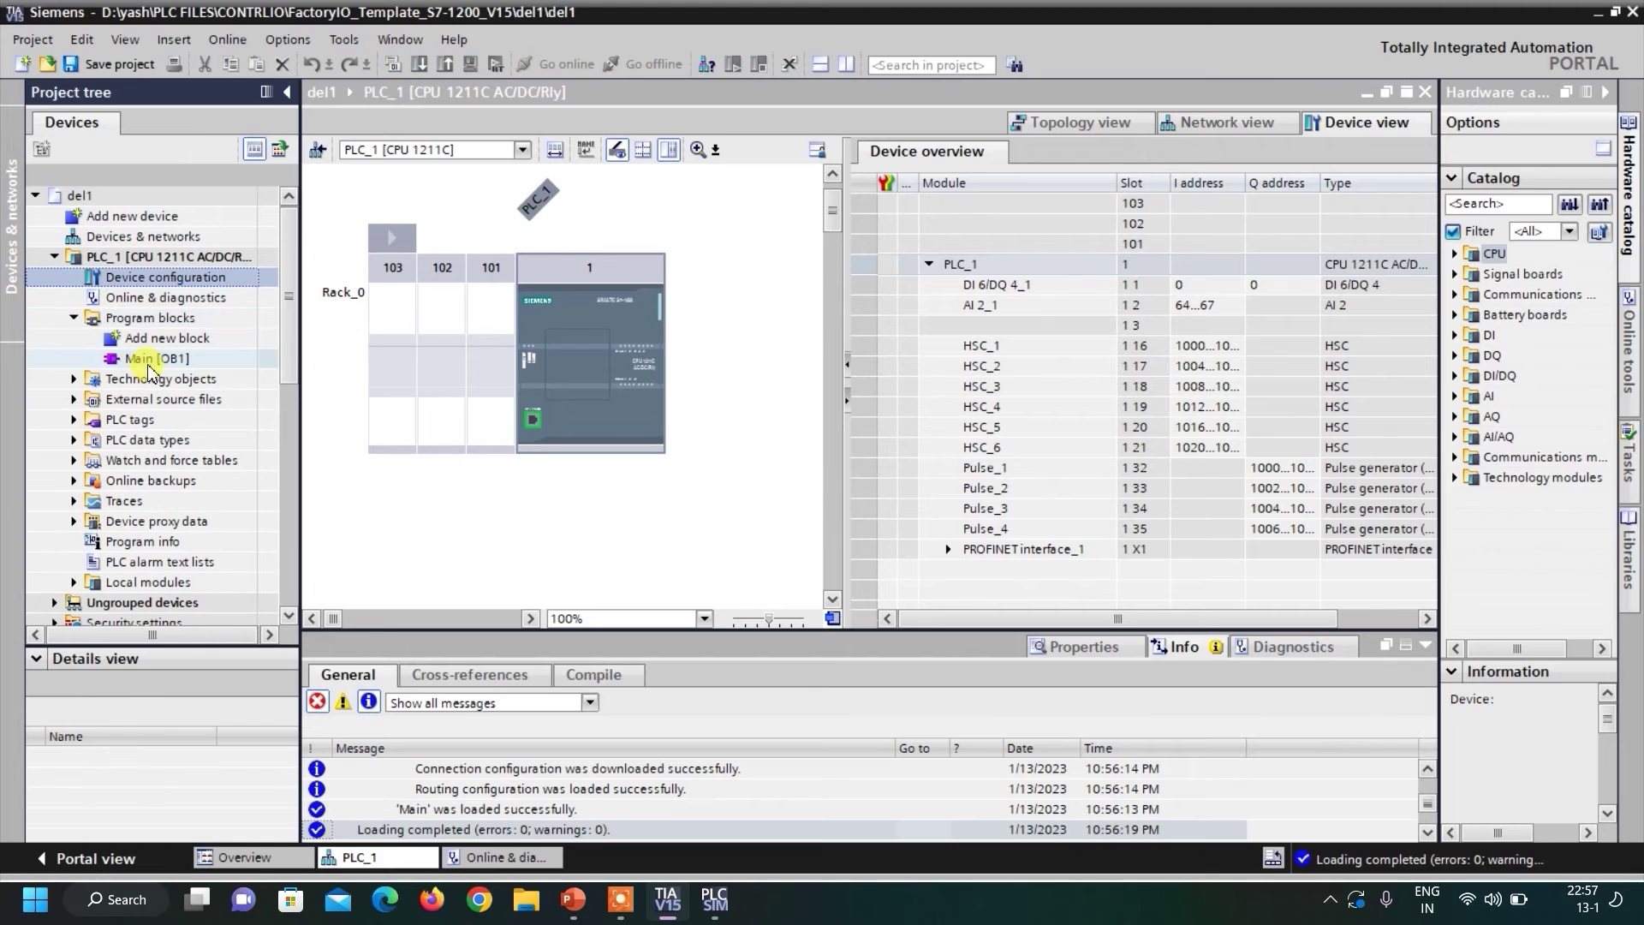
double_click(155, 360)
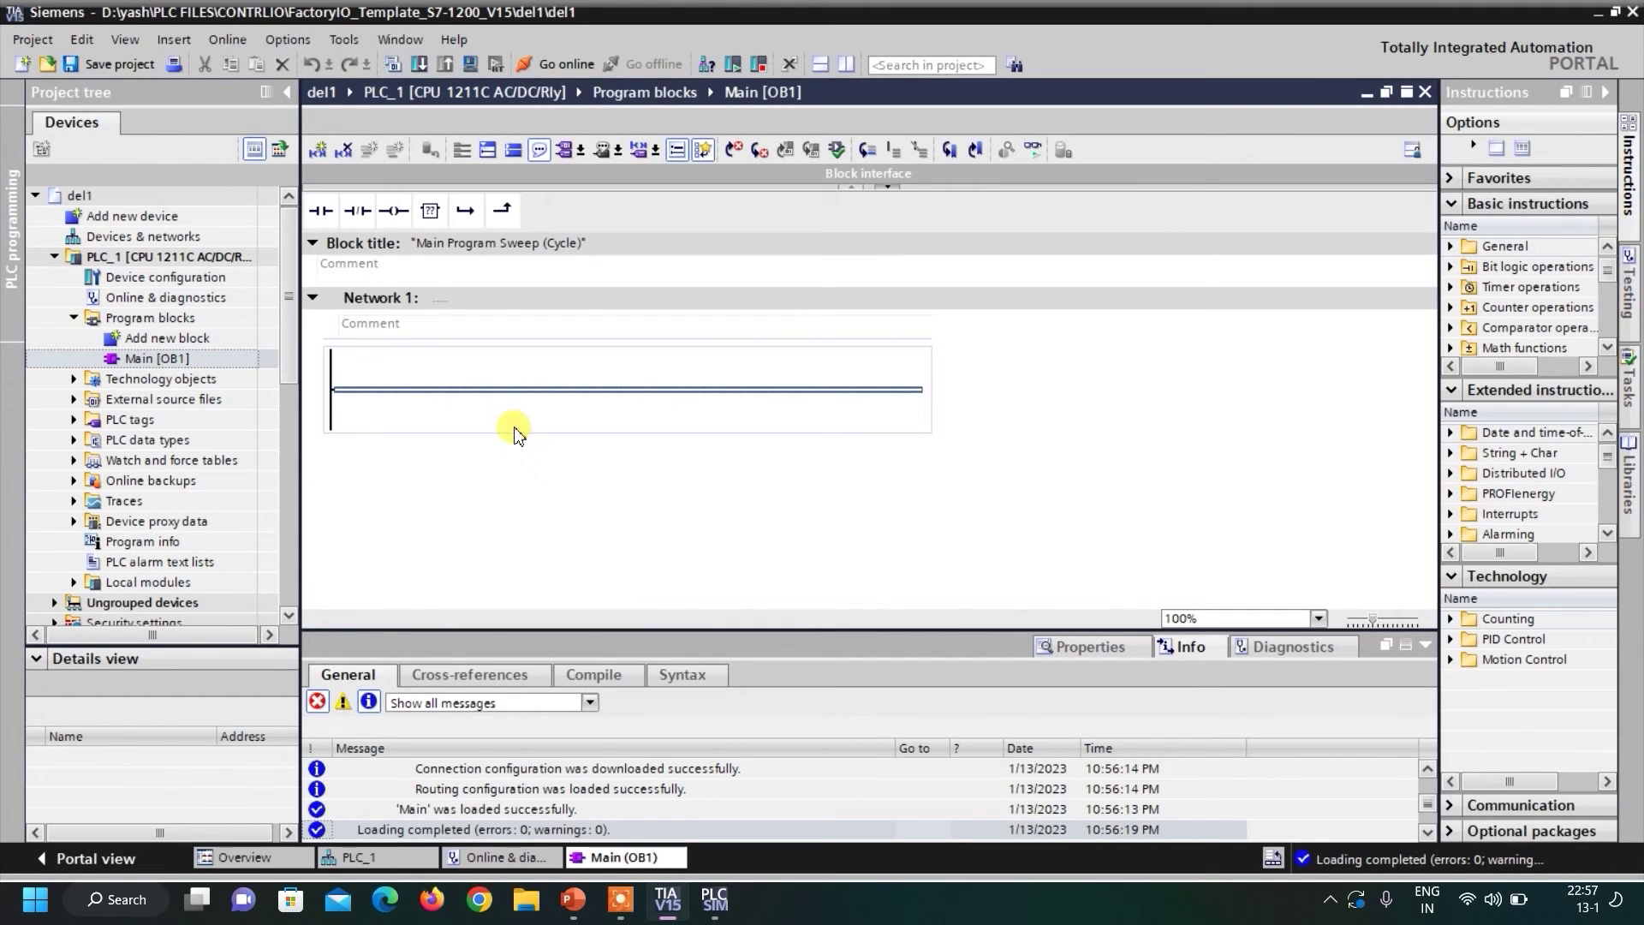
click(371, 391)
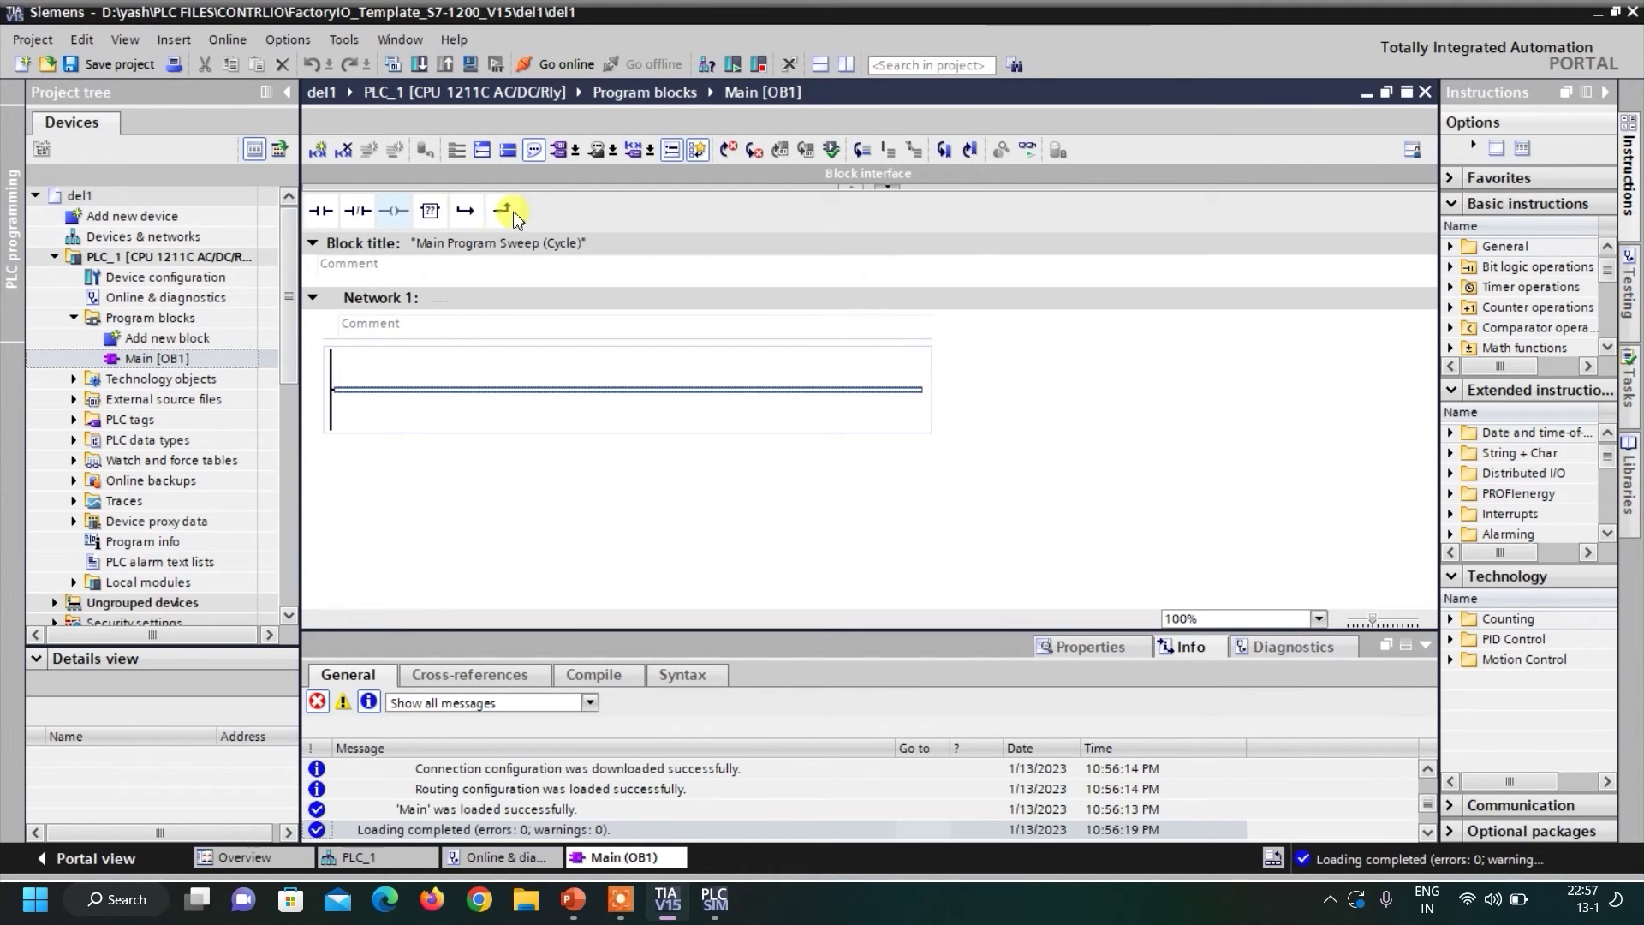
click(326, 216)
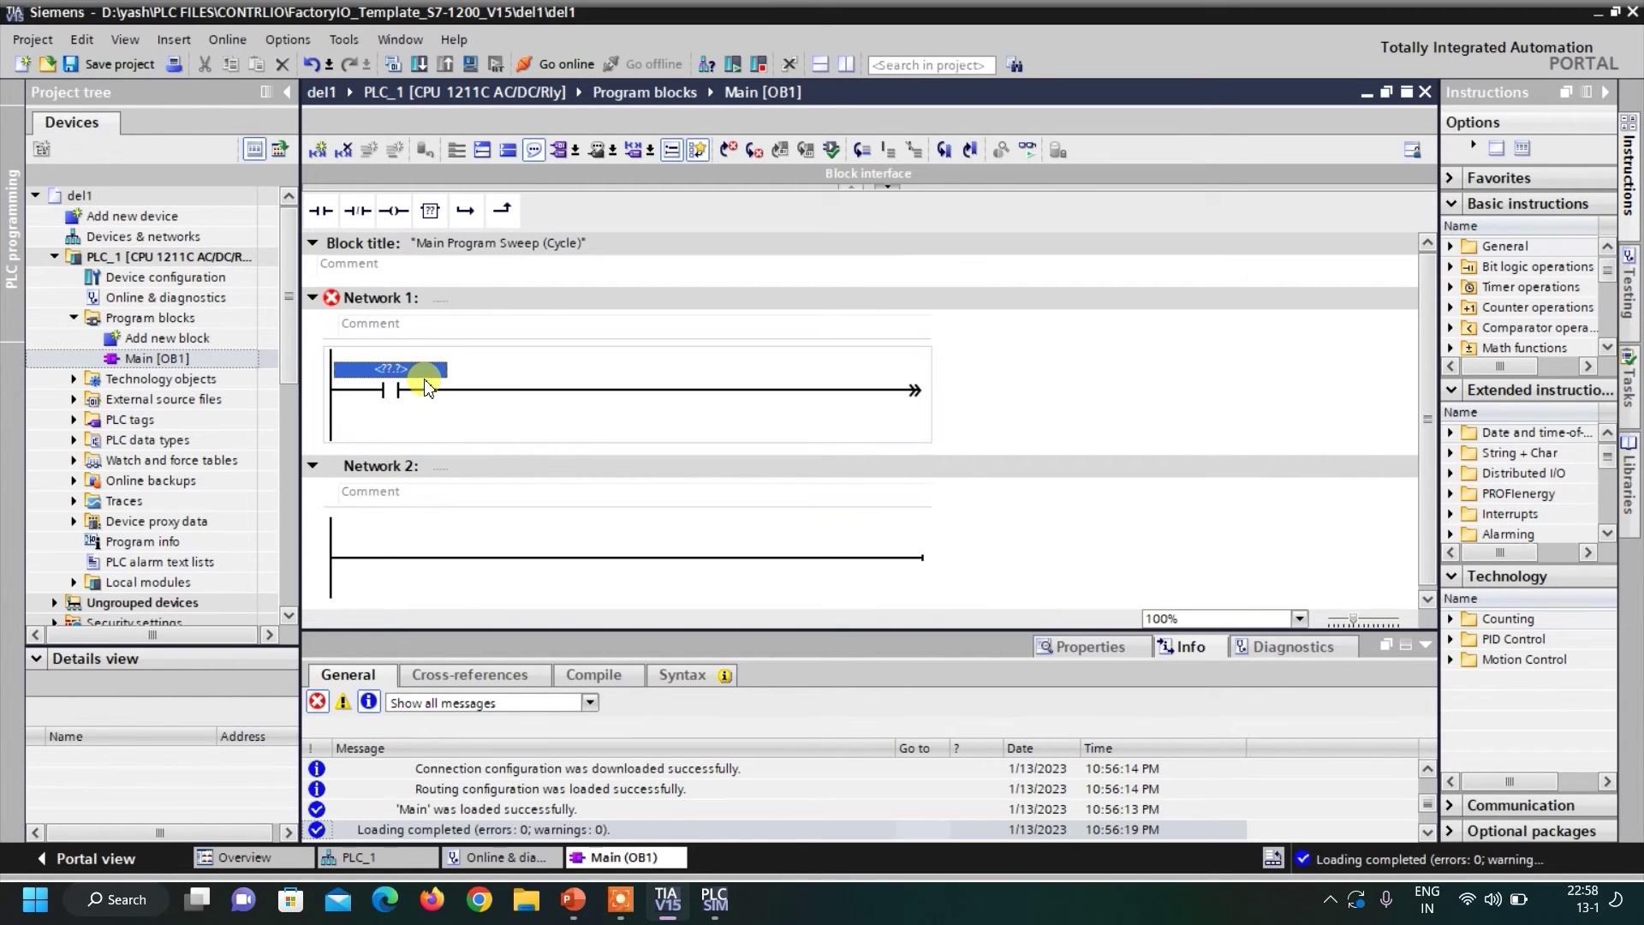
click(424, 379)
text(i0.0)
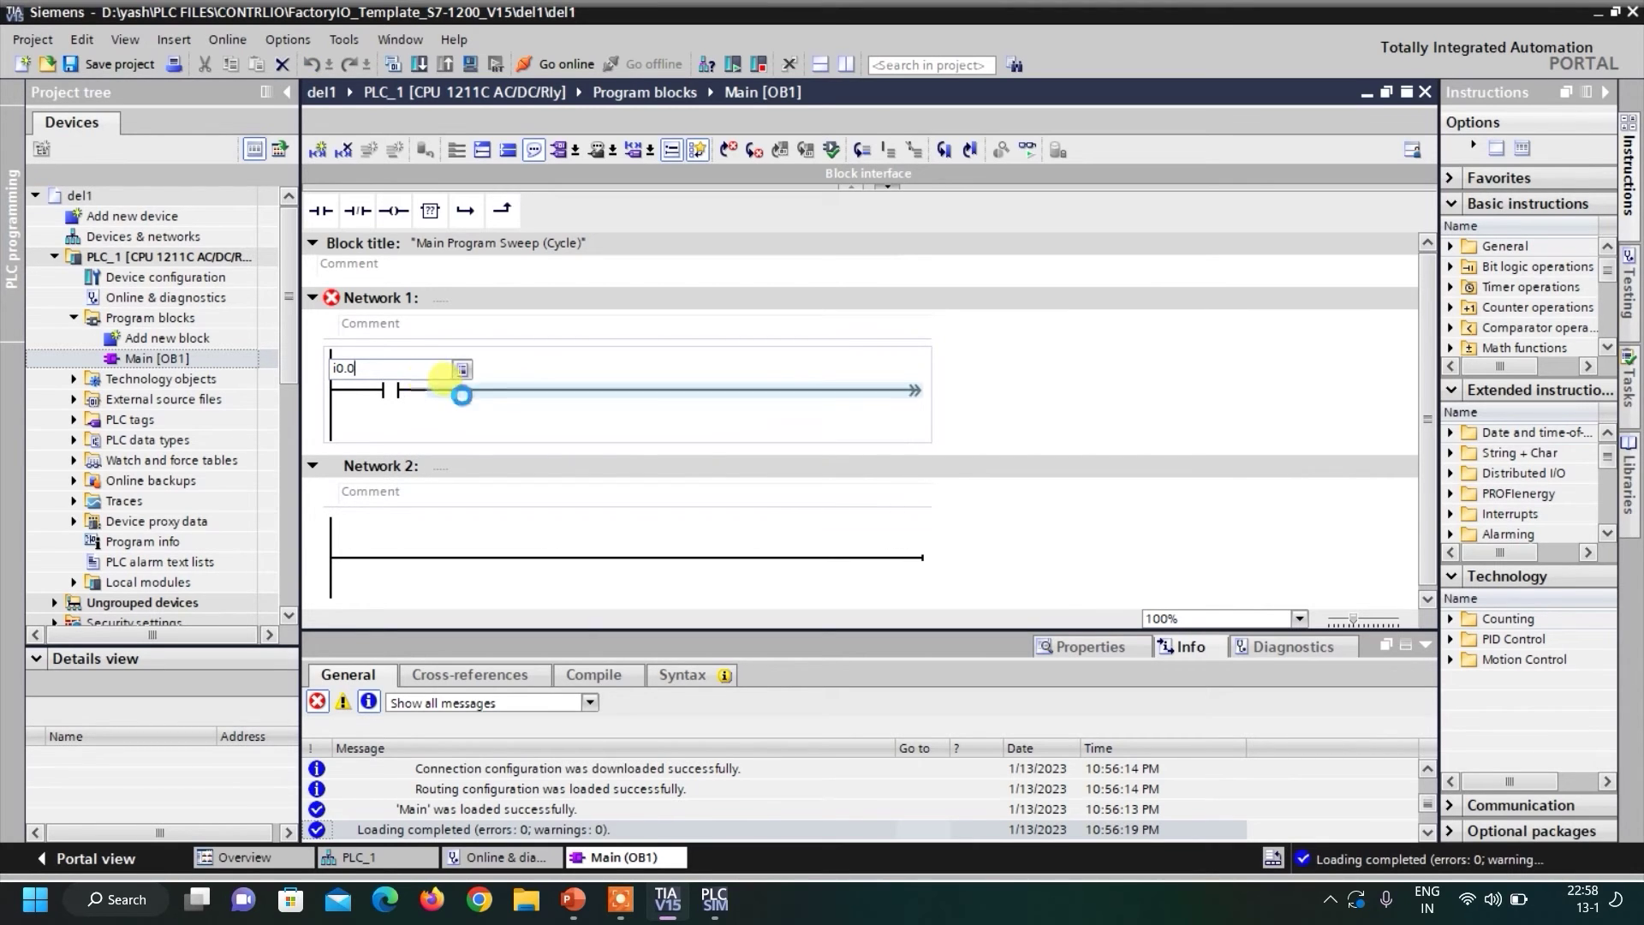
key(Return)
Add a %Q0.0 assignment coil at the rung's end and bring up the download preview.
click(495, 400)
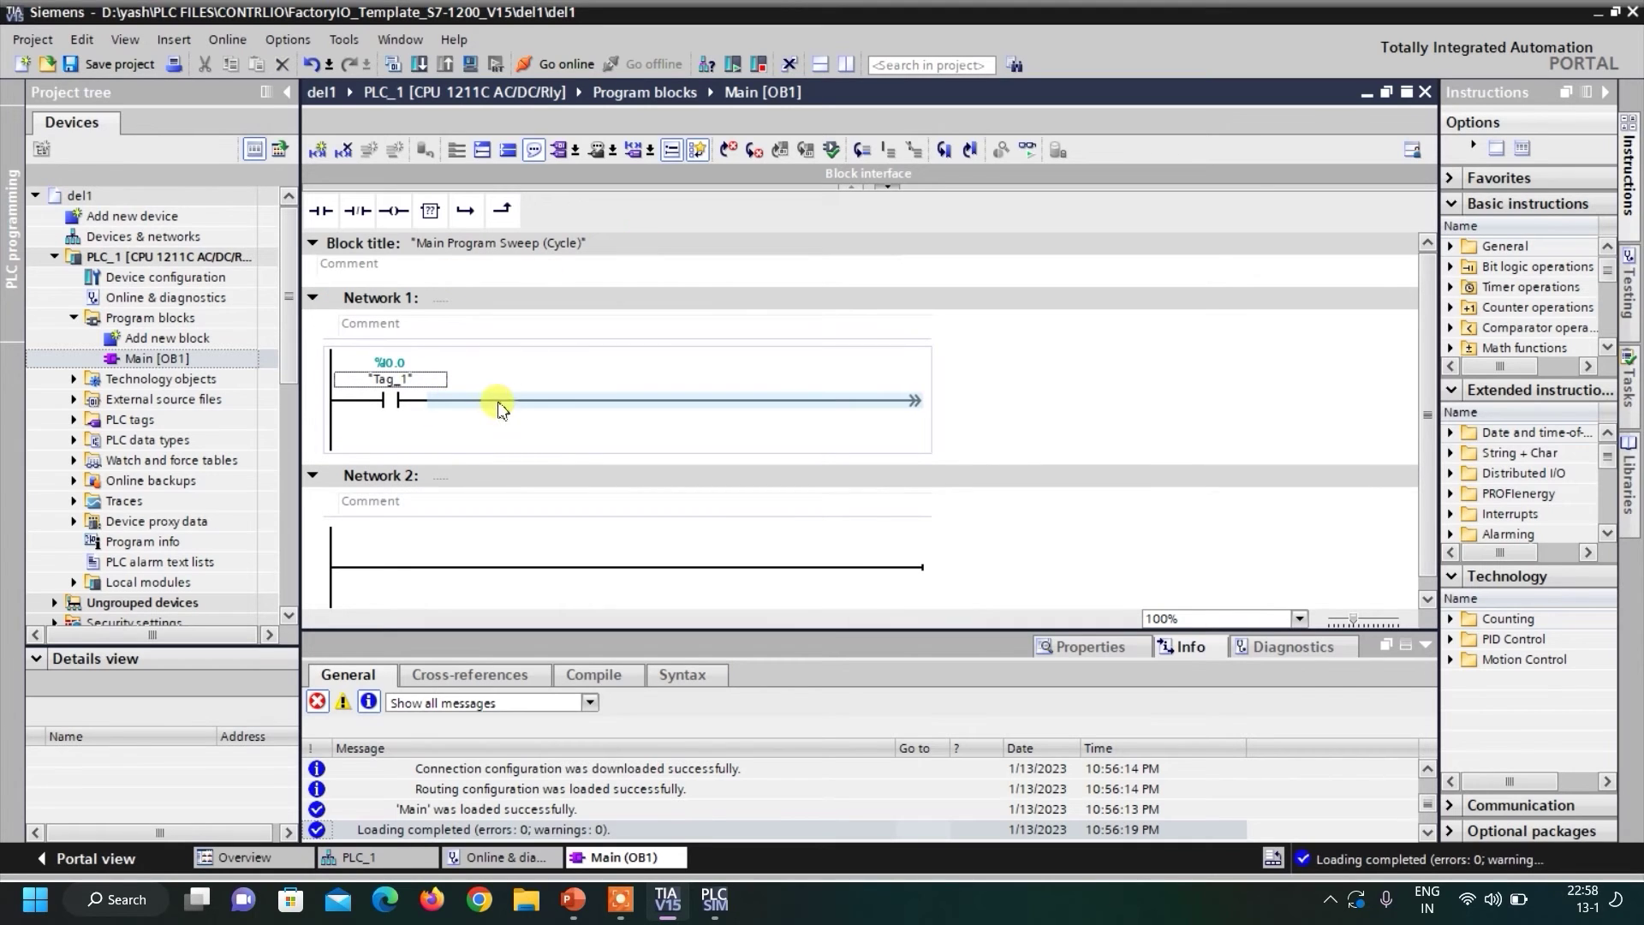
click(395, 211)
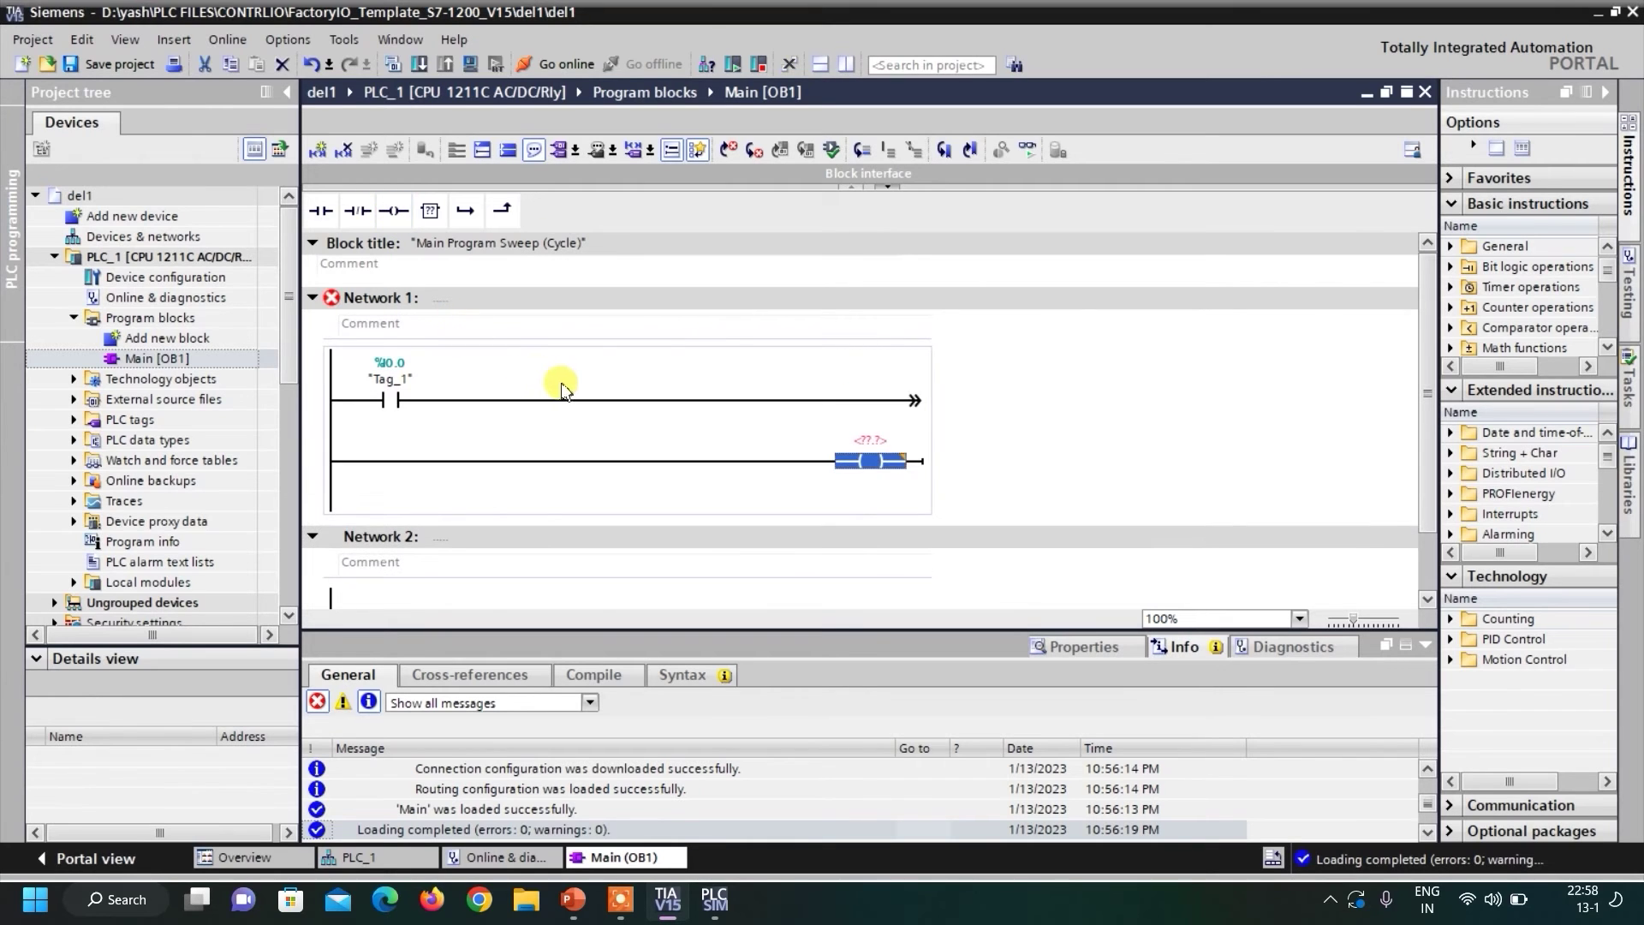
key(ctrl+z)
click(672, 402)
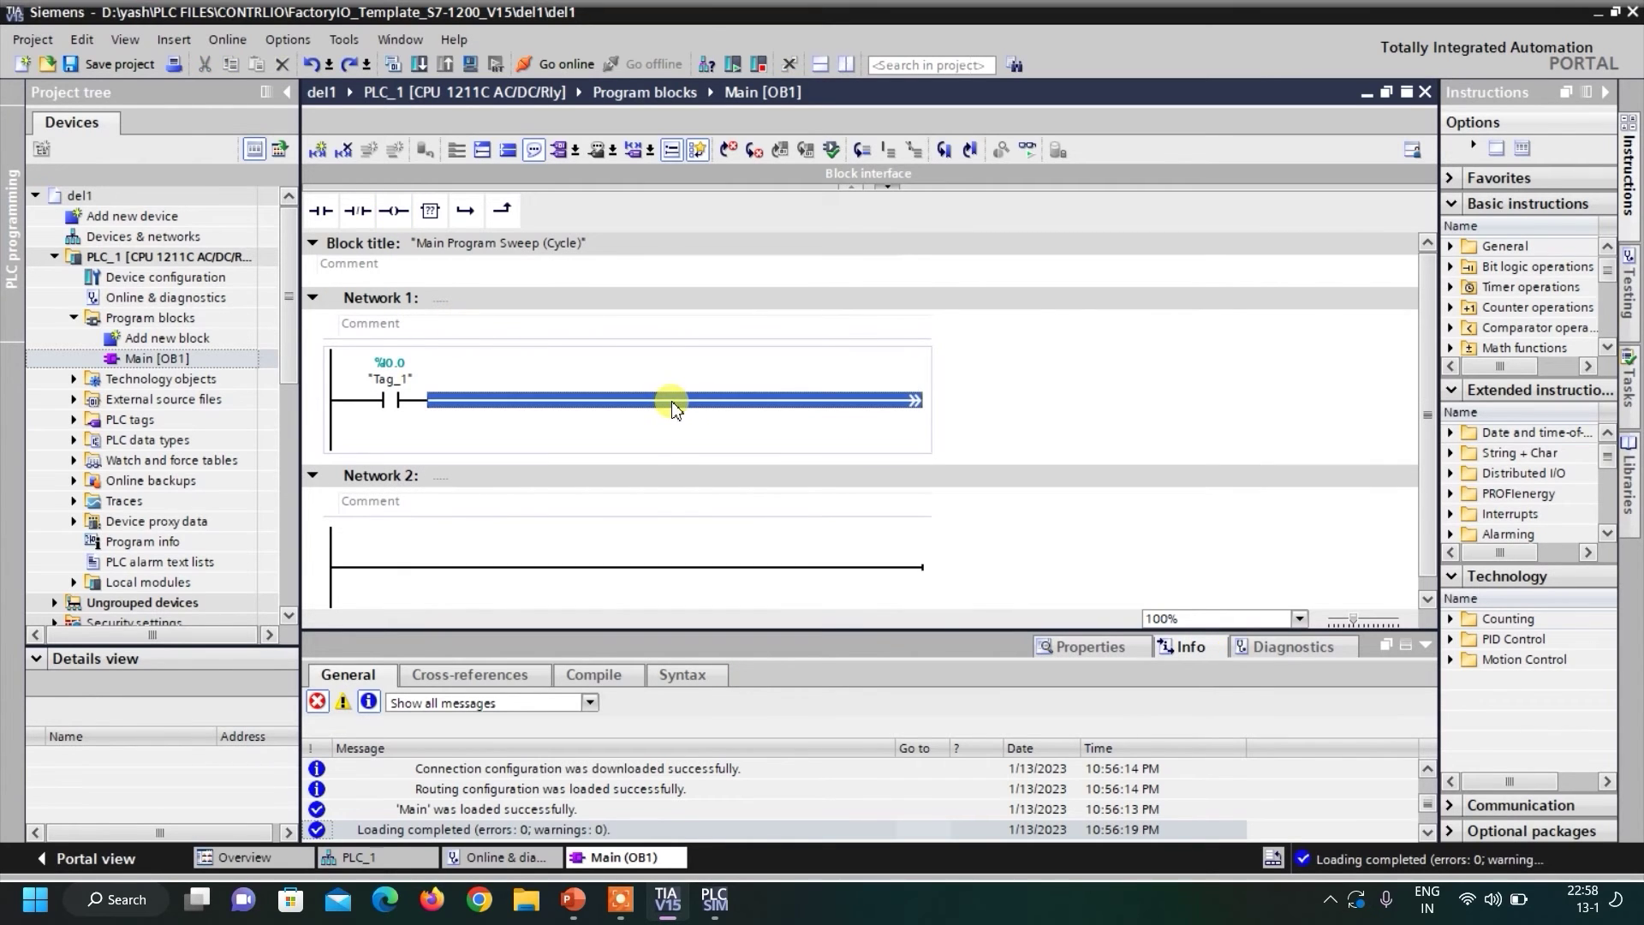
click(397, 214)
click(865, 402)
click(868, 380)
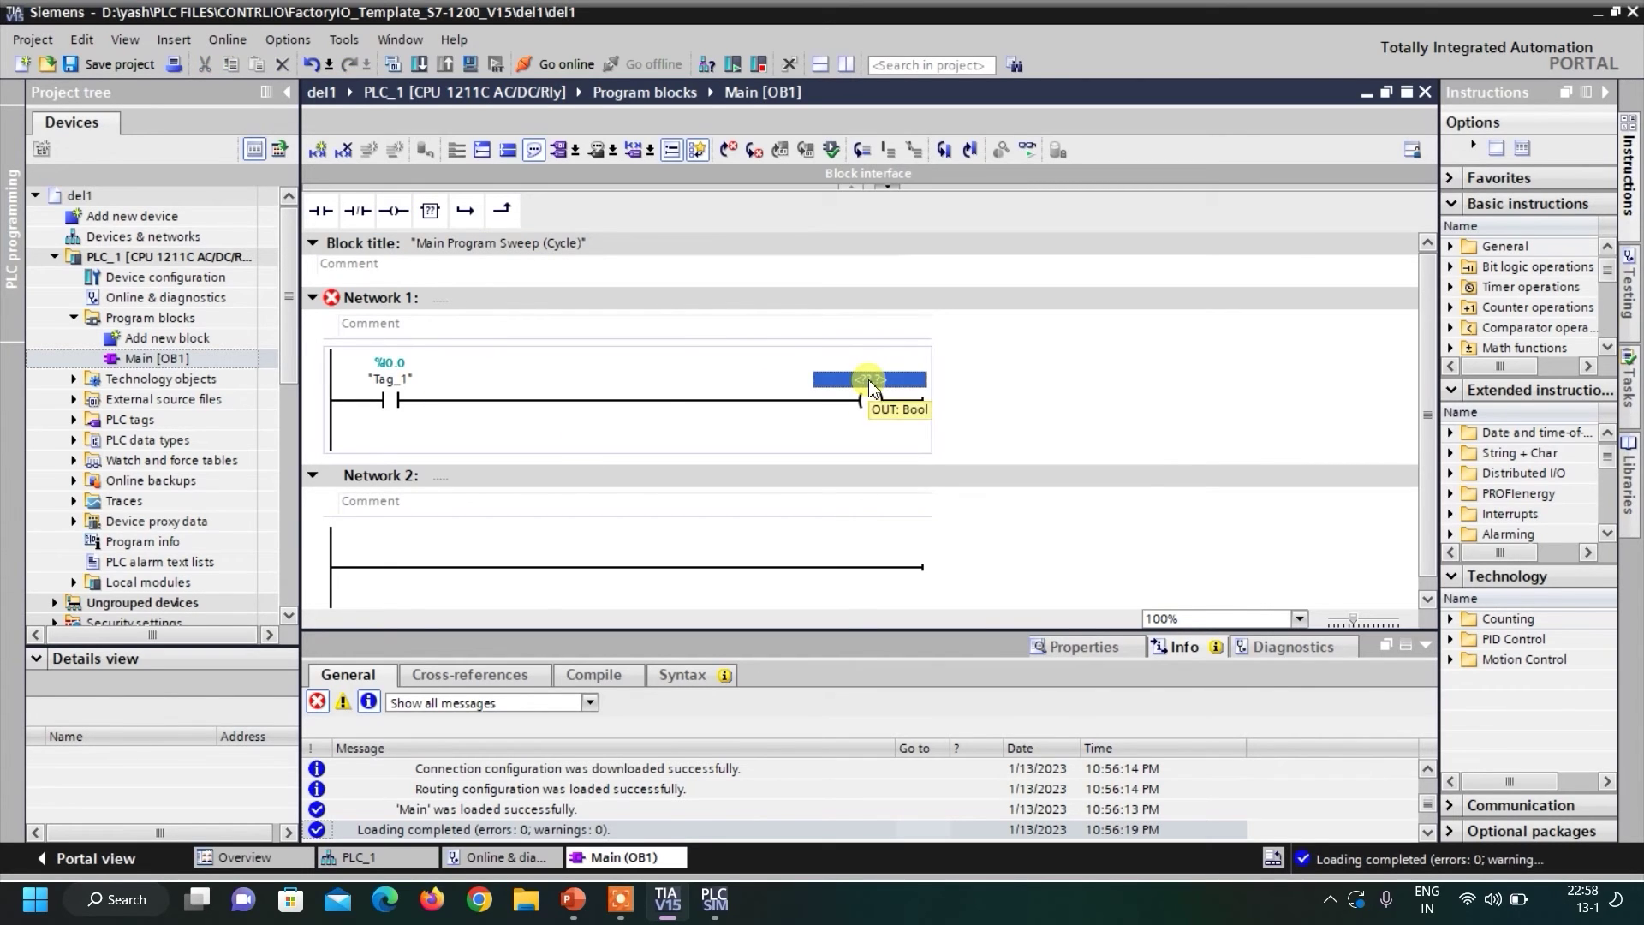
text(q0)
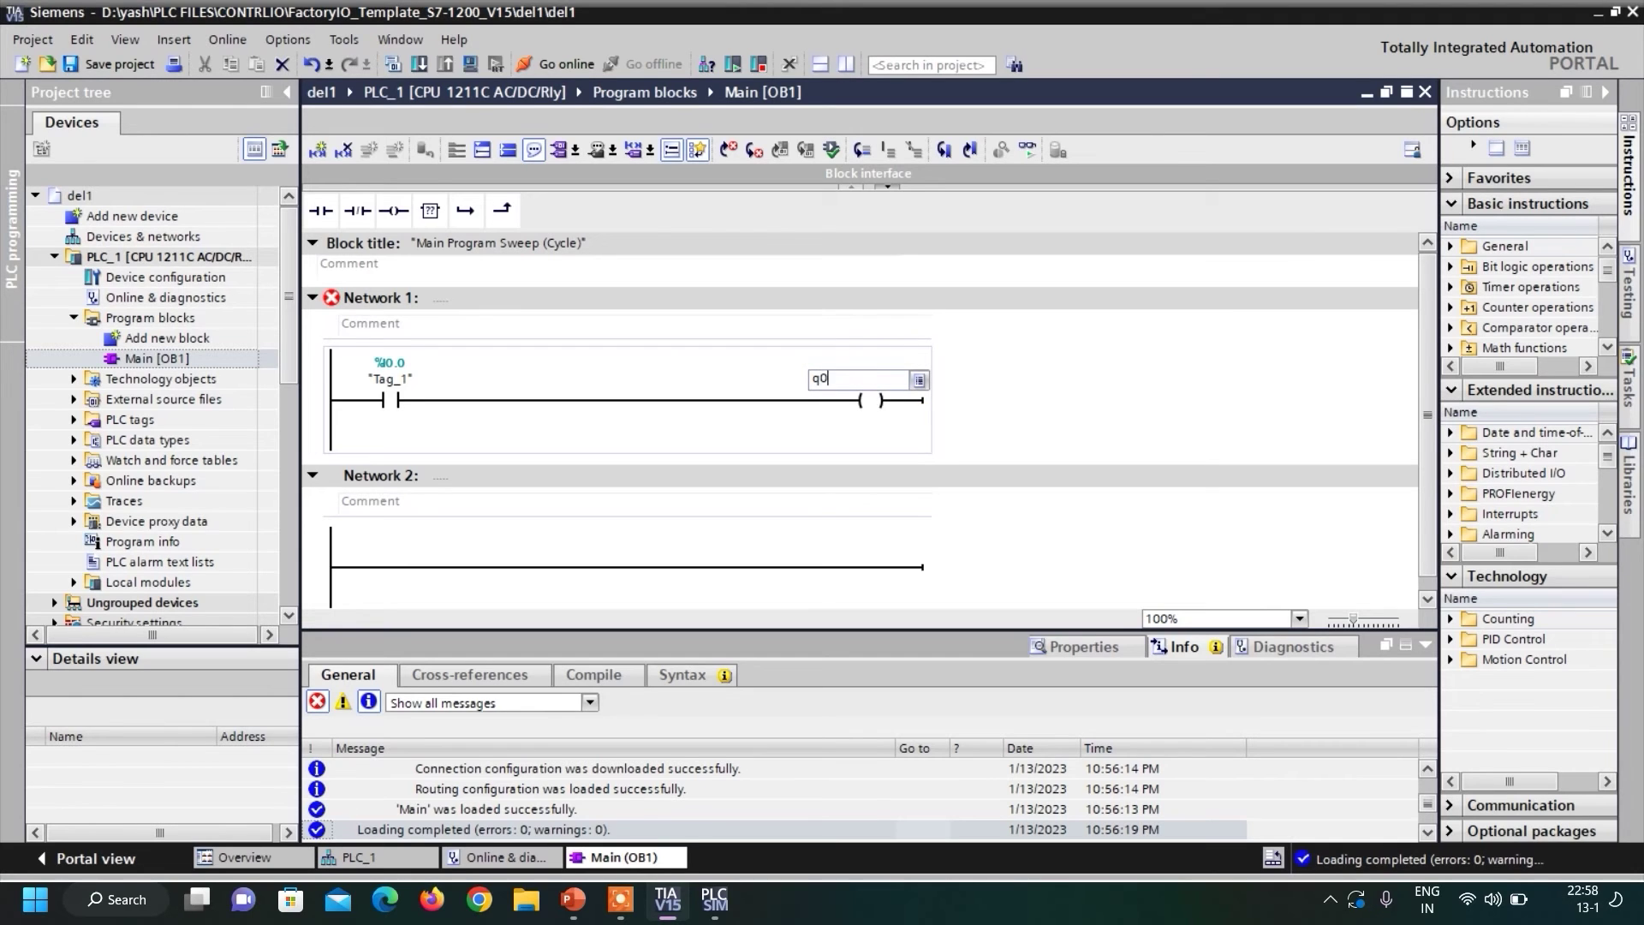
text(.0)
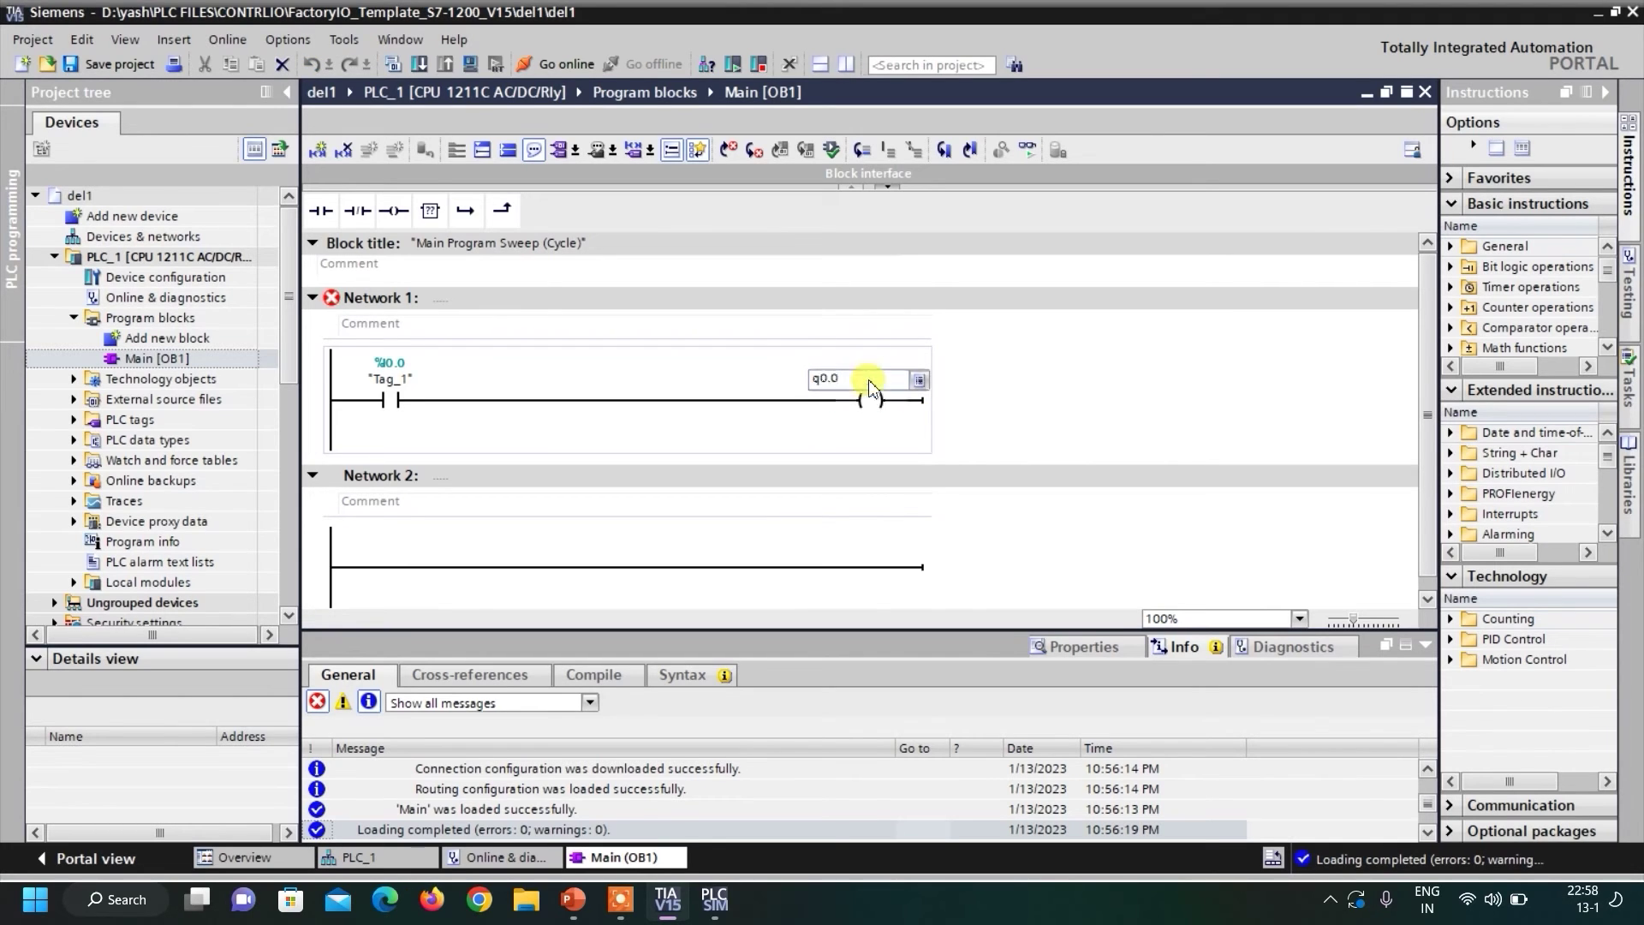
key(Return)
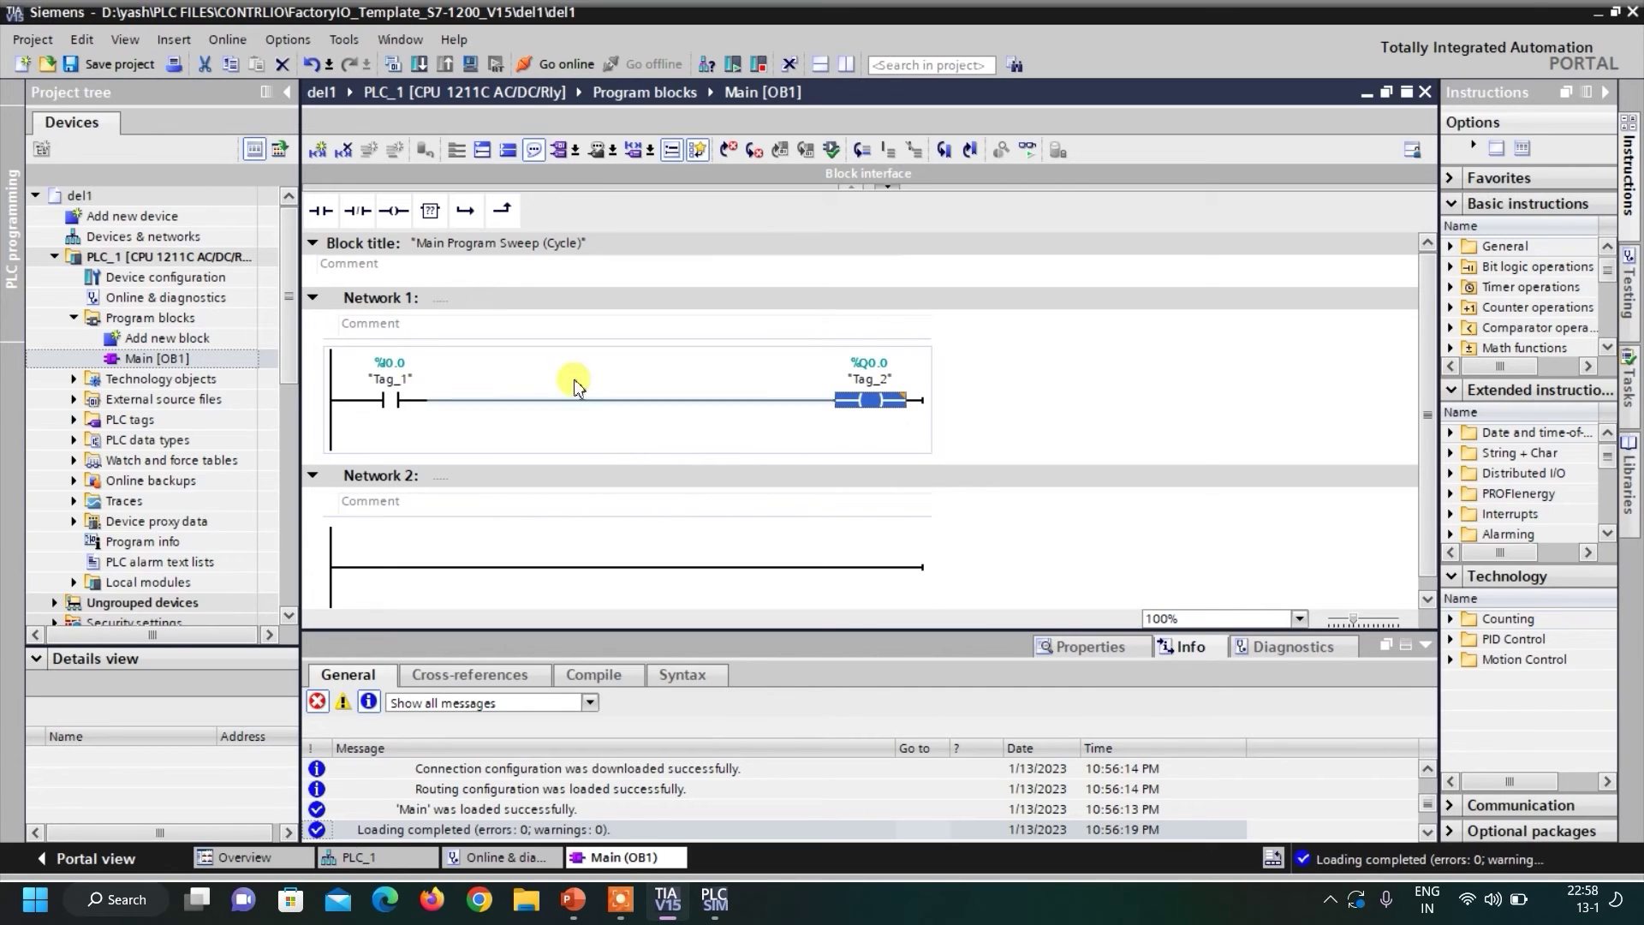
click(421, 64)
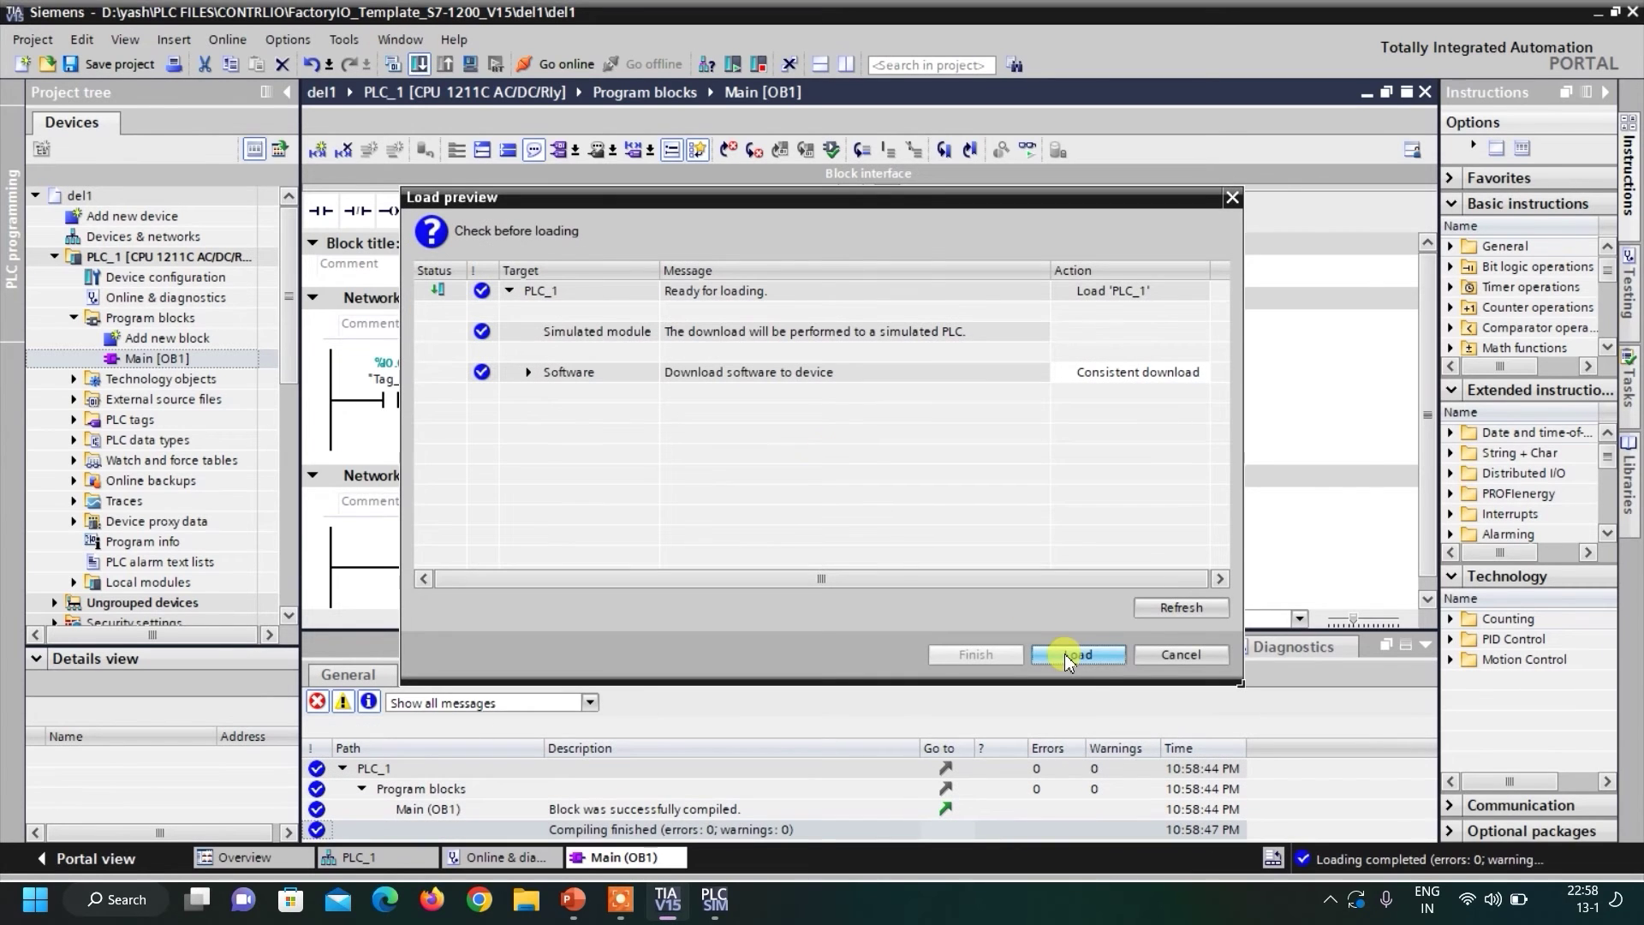
Load the Network 1 rung into PLC_1 without errors, then go online.
click(1067, 656)
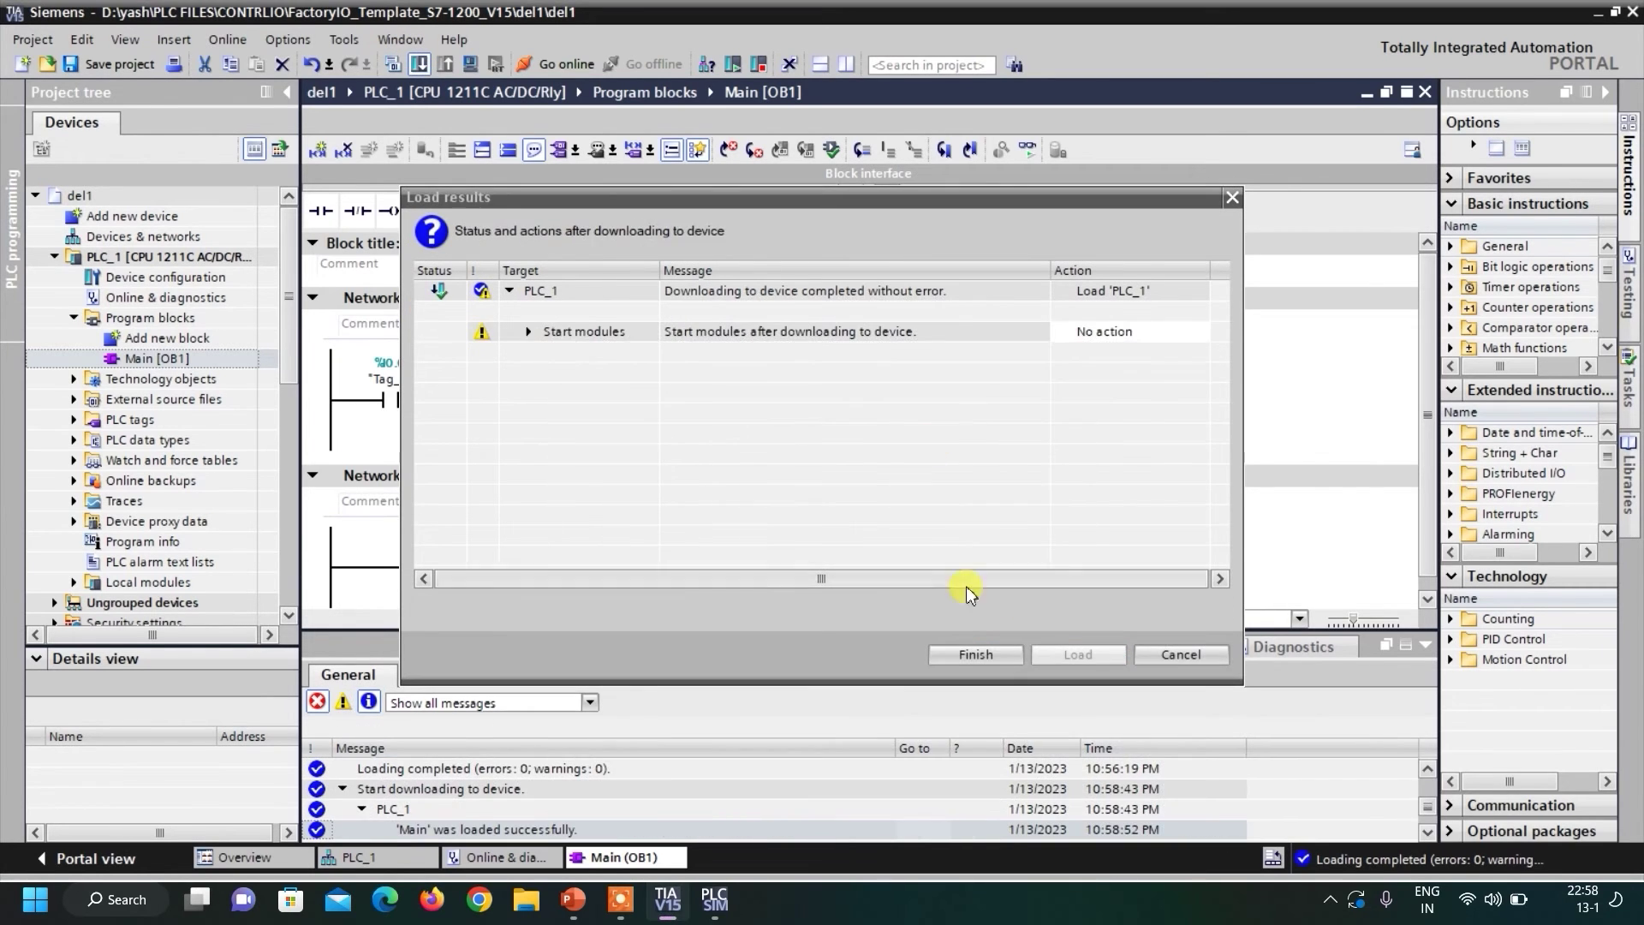
click(985, 652)
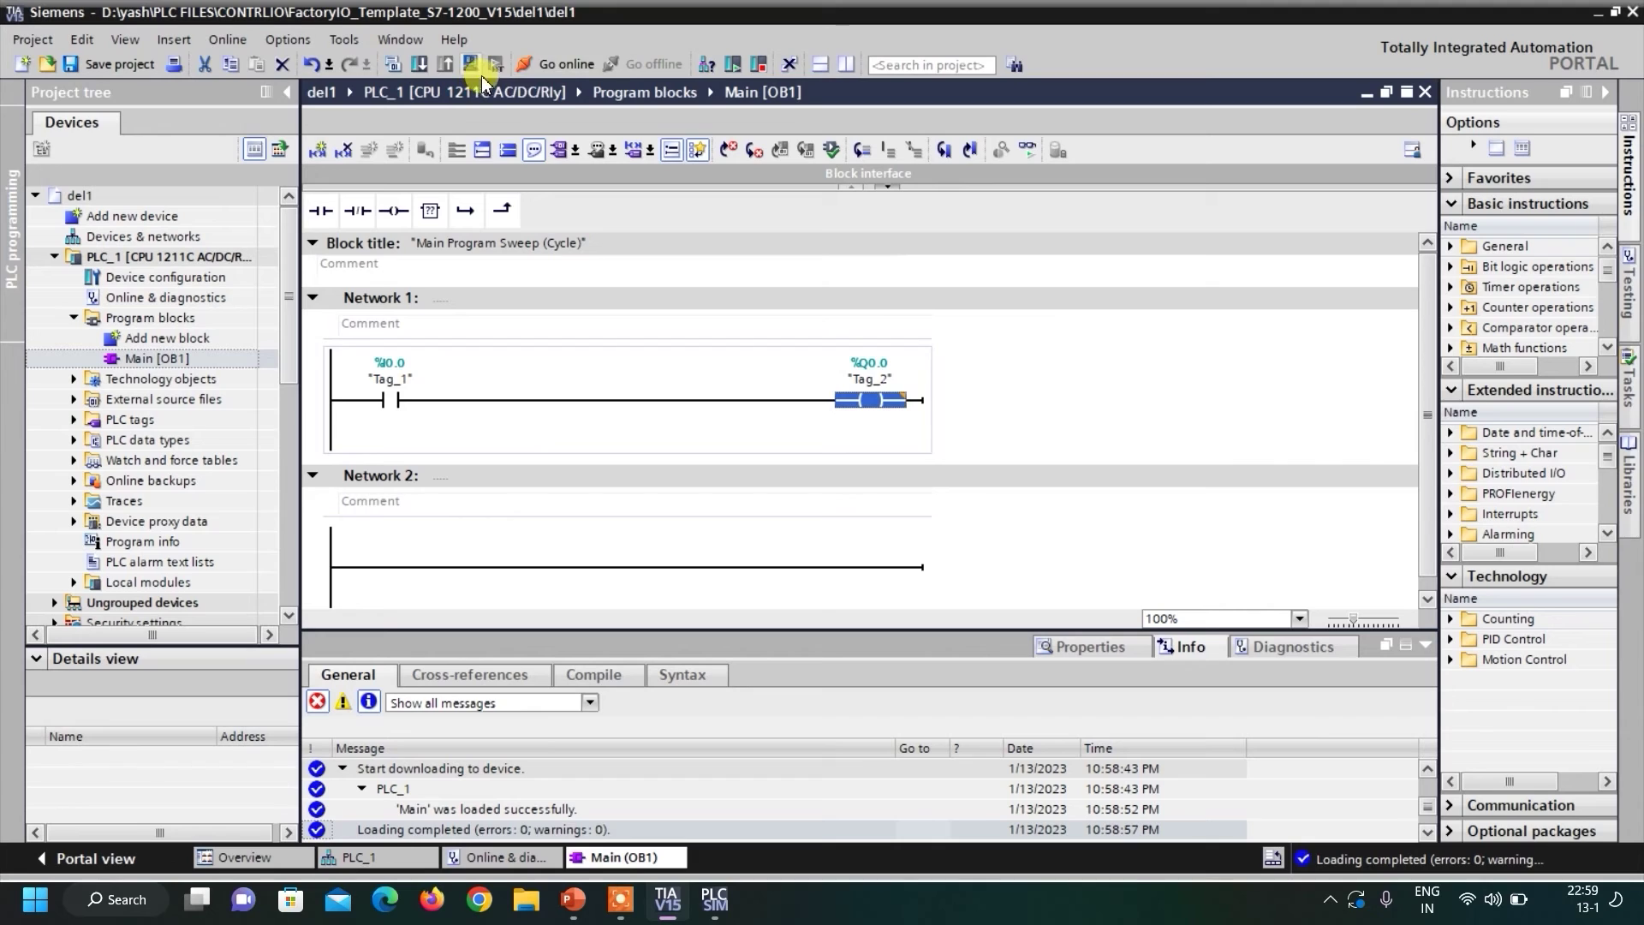
click(554, 65)
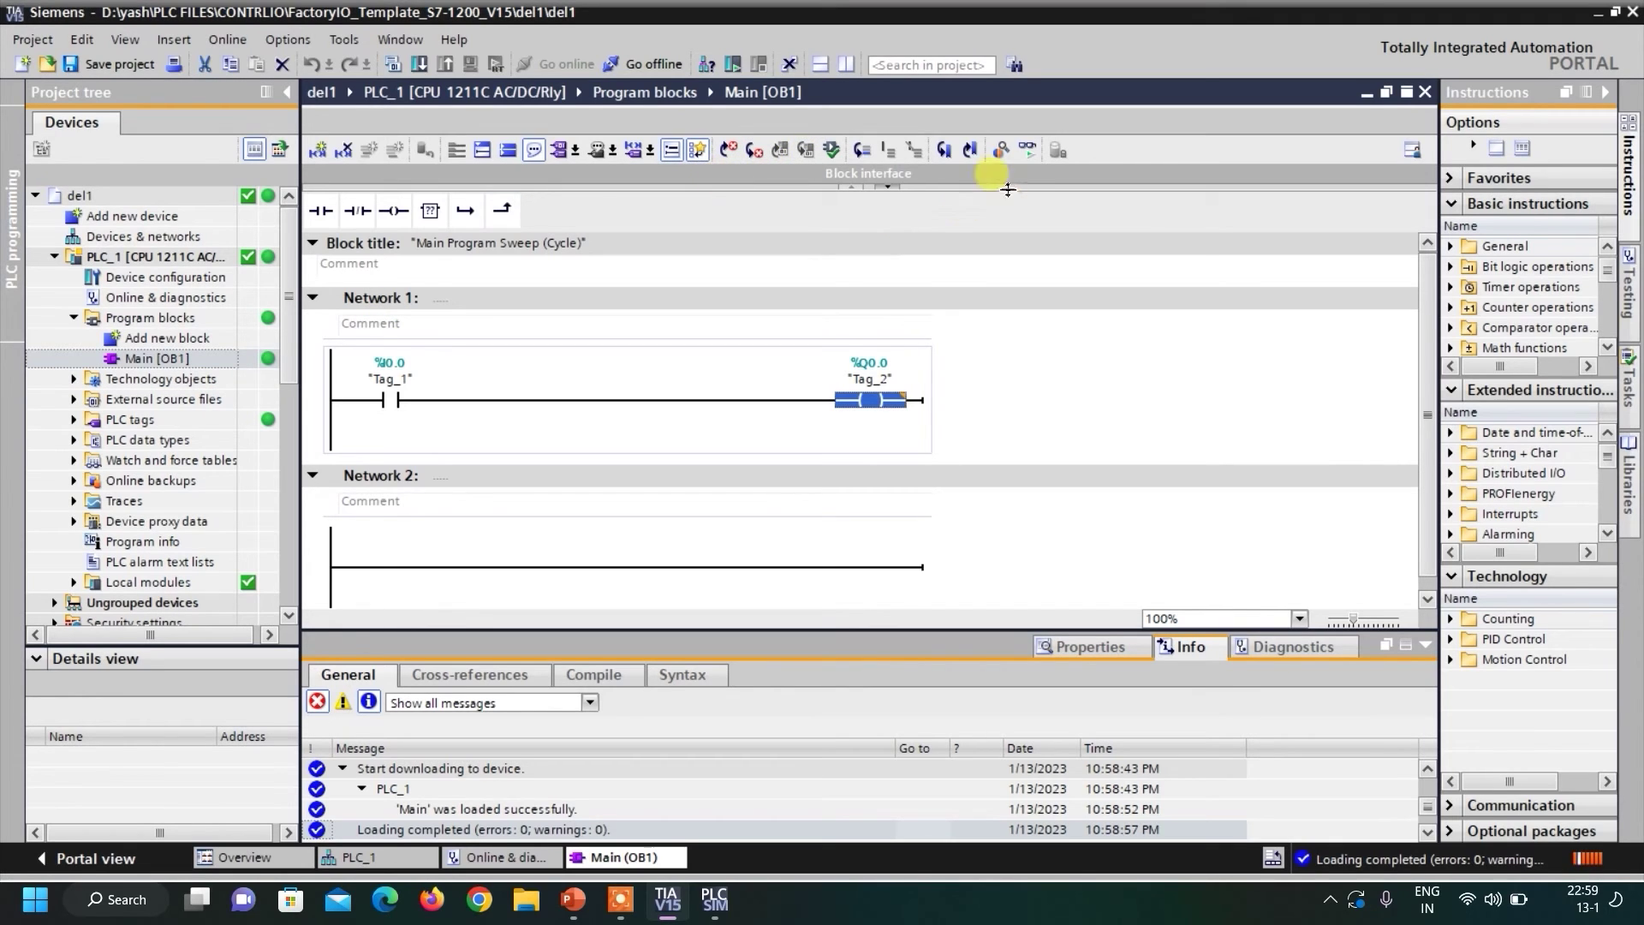
Turn on live monitoring of Main [OB1] and switch the simulated CPU to RUN.
click(1029, 152)
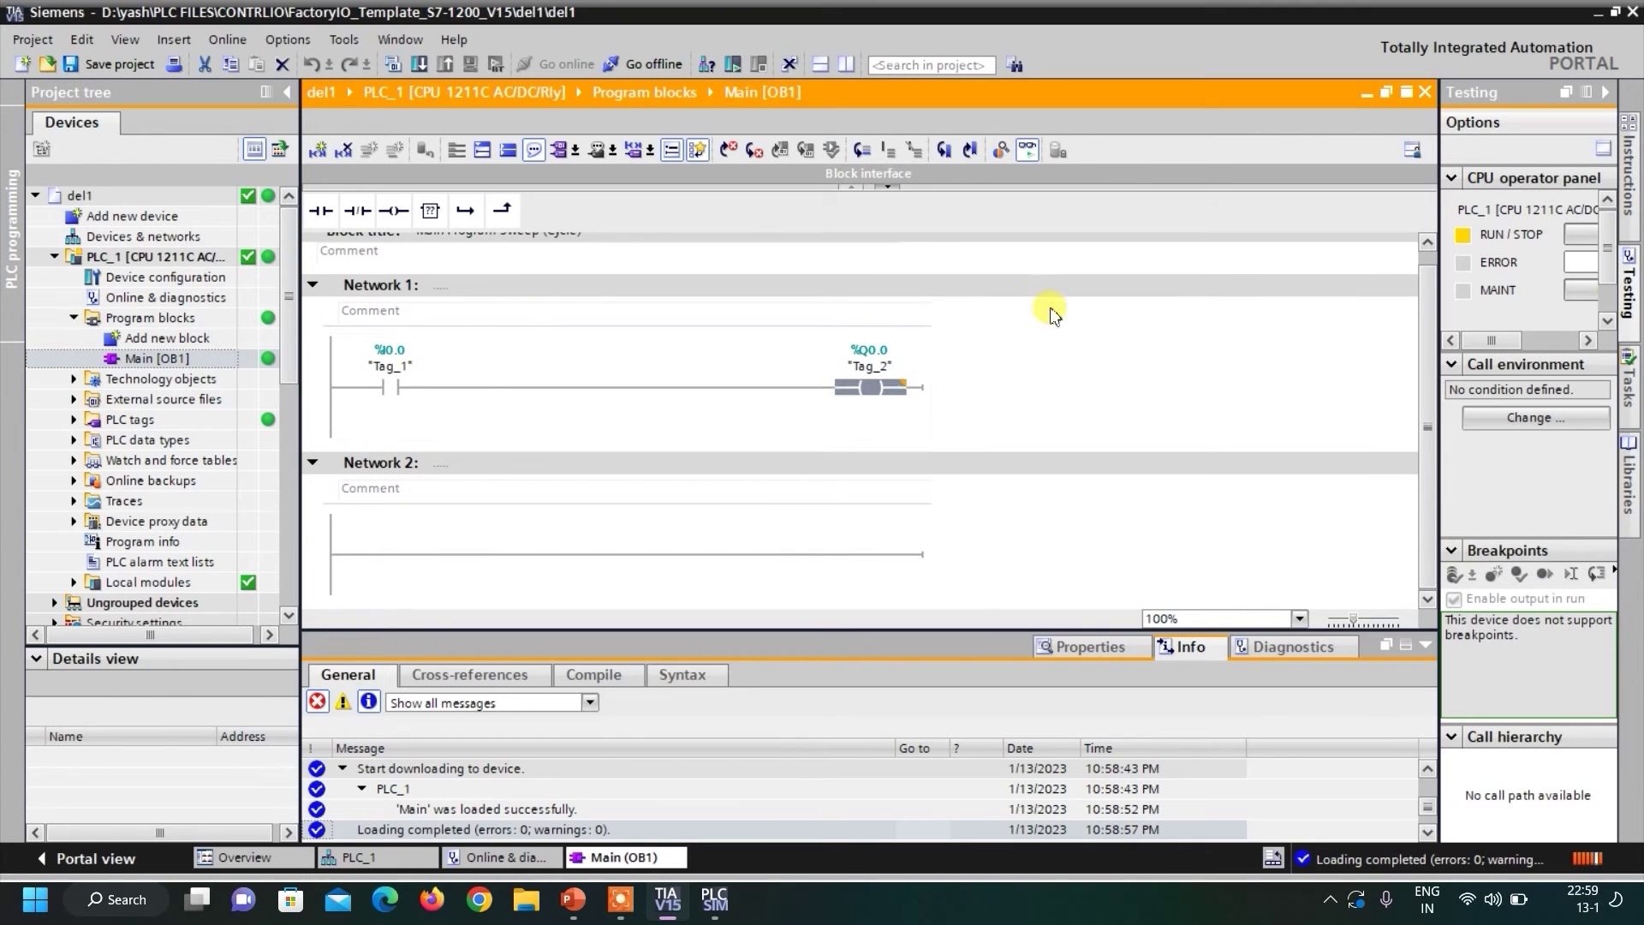
click(715, 899)
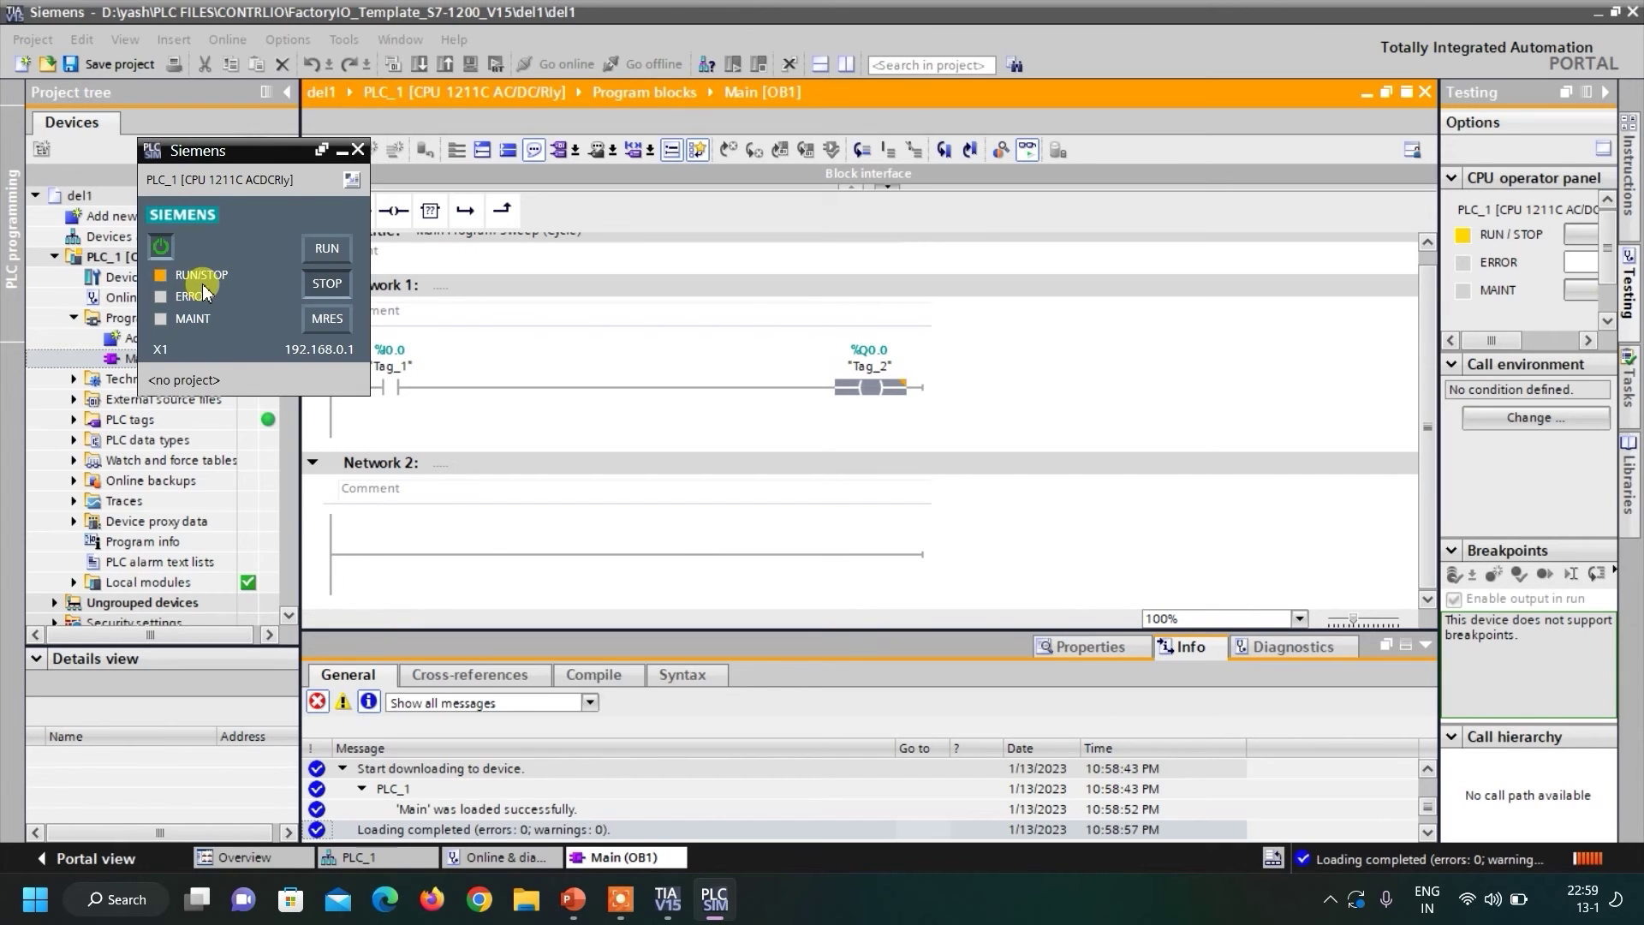
click(328, 250)
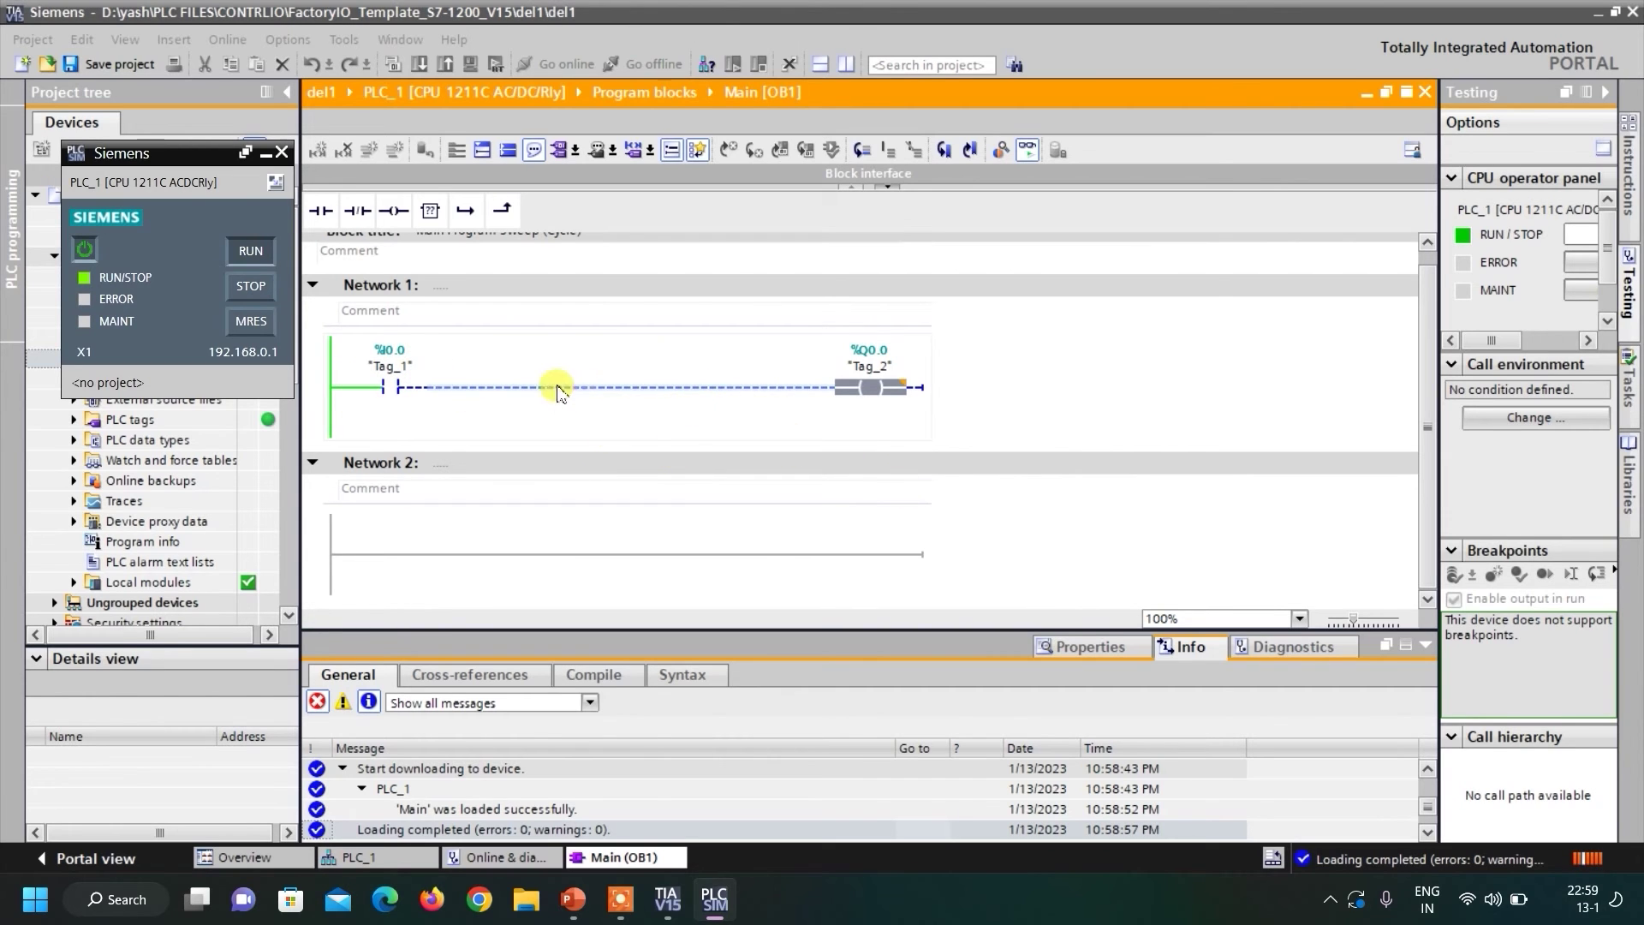
Modify Tag_1 (%I0.0) to 1, then switch PLCSIM to its full project view.
right_click(391, 388)
mouse_move(429, 398)
click(723, 417)
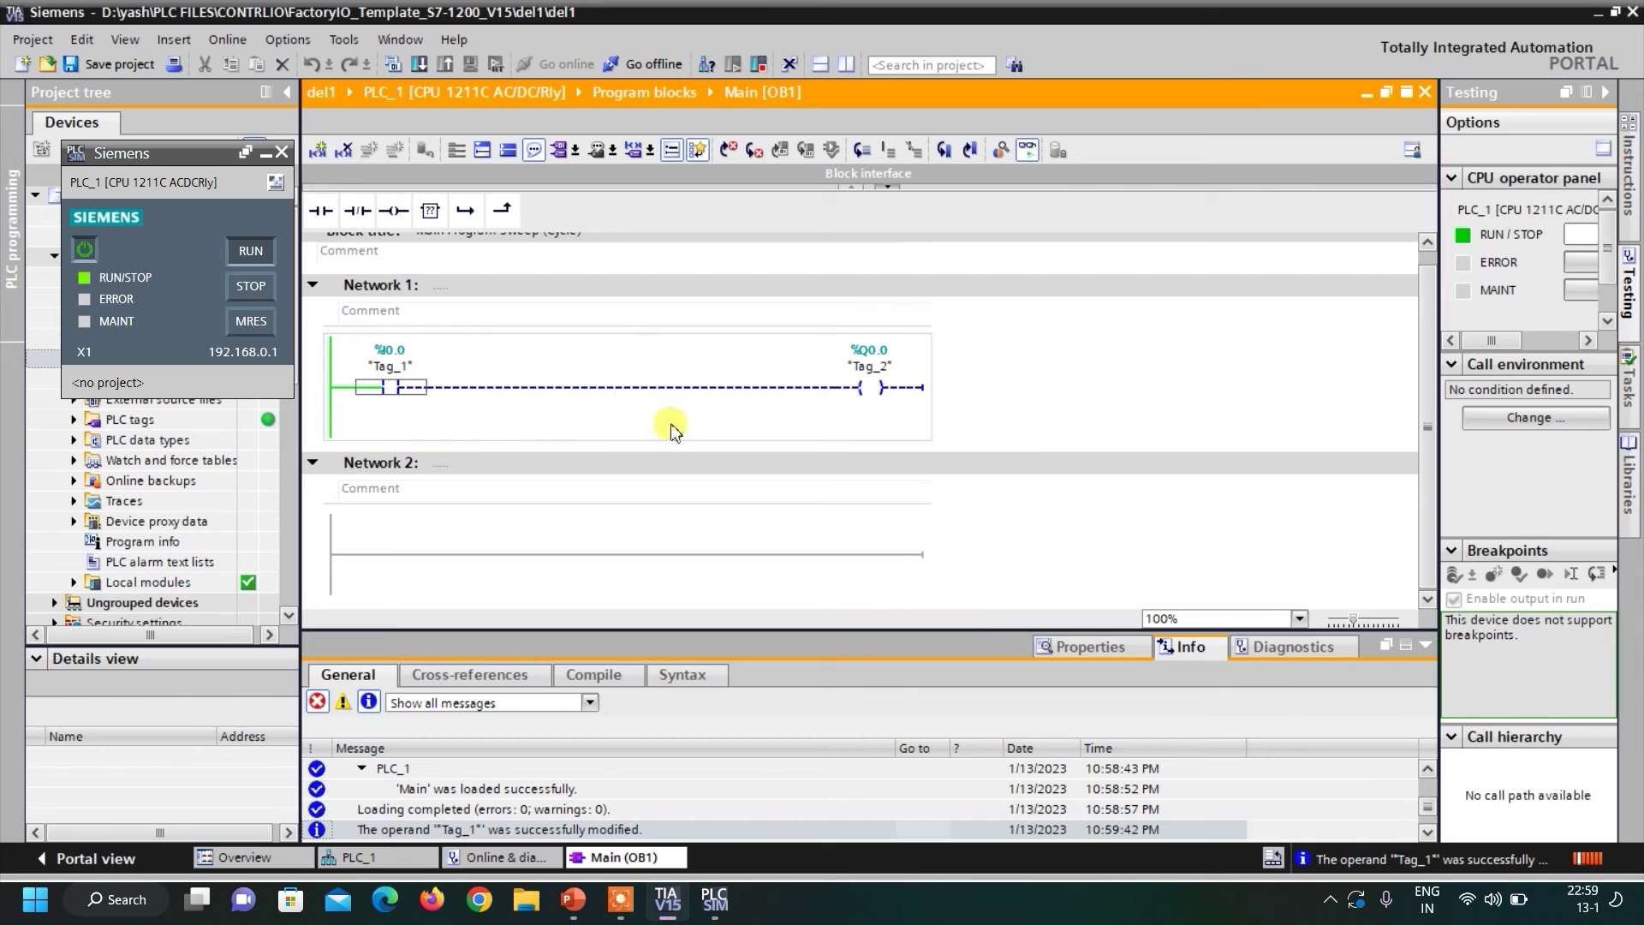
click(275, 182)
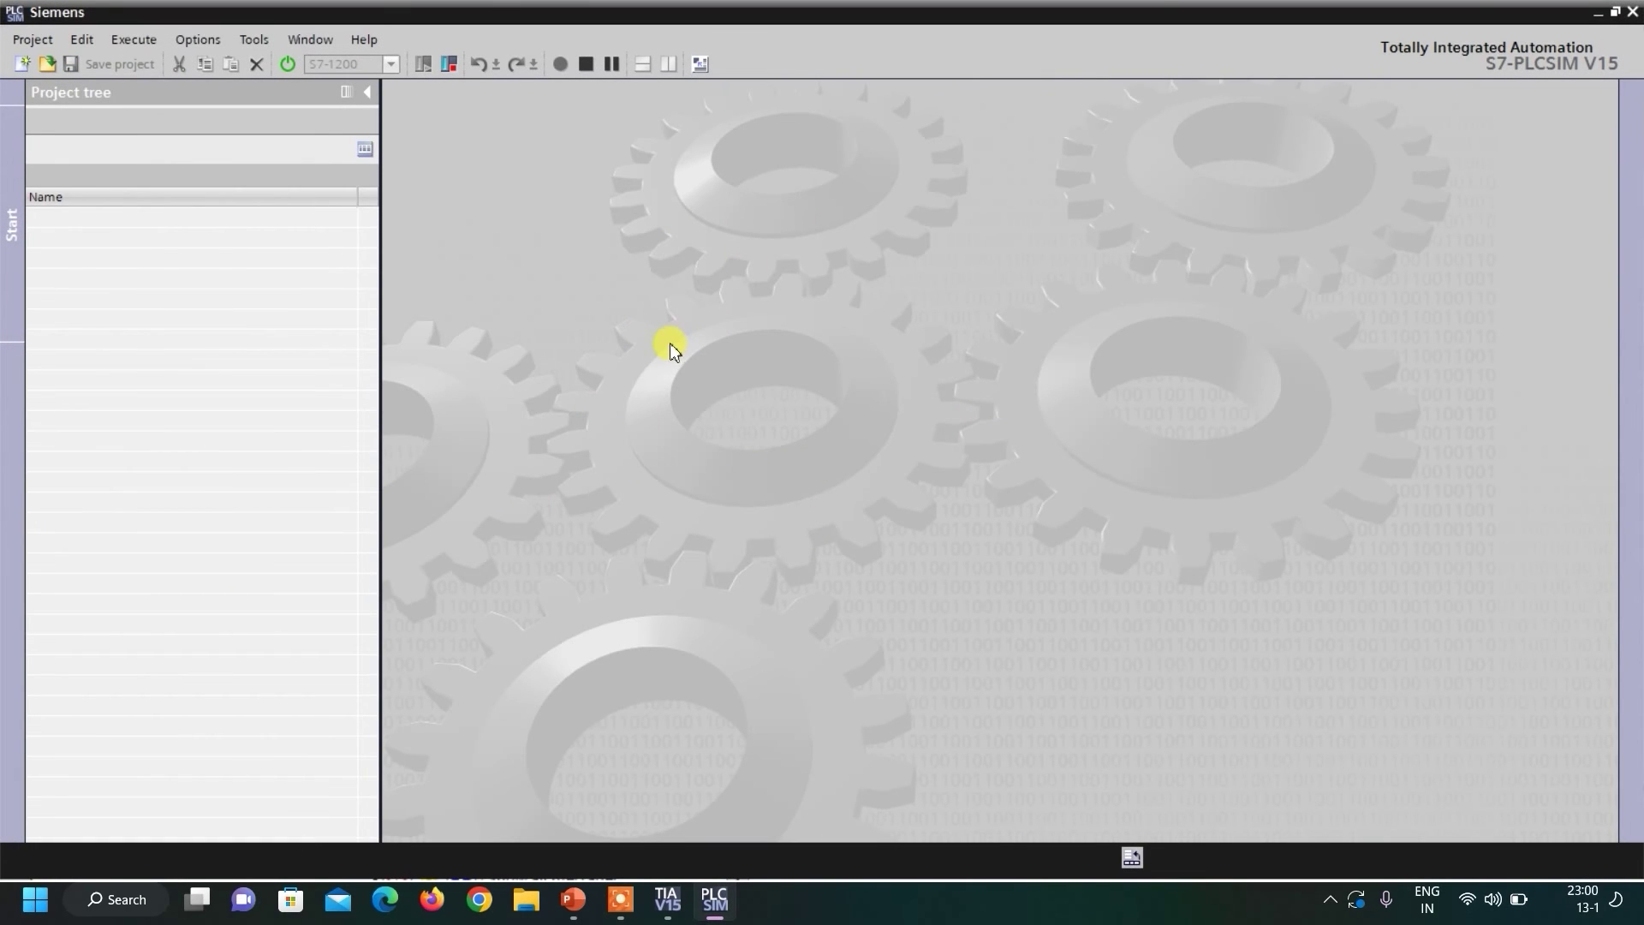
Create a new PLCSIM simulation project named del and expand its SIM tables list.
click(37, 41)
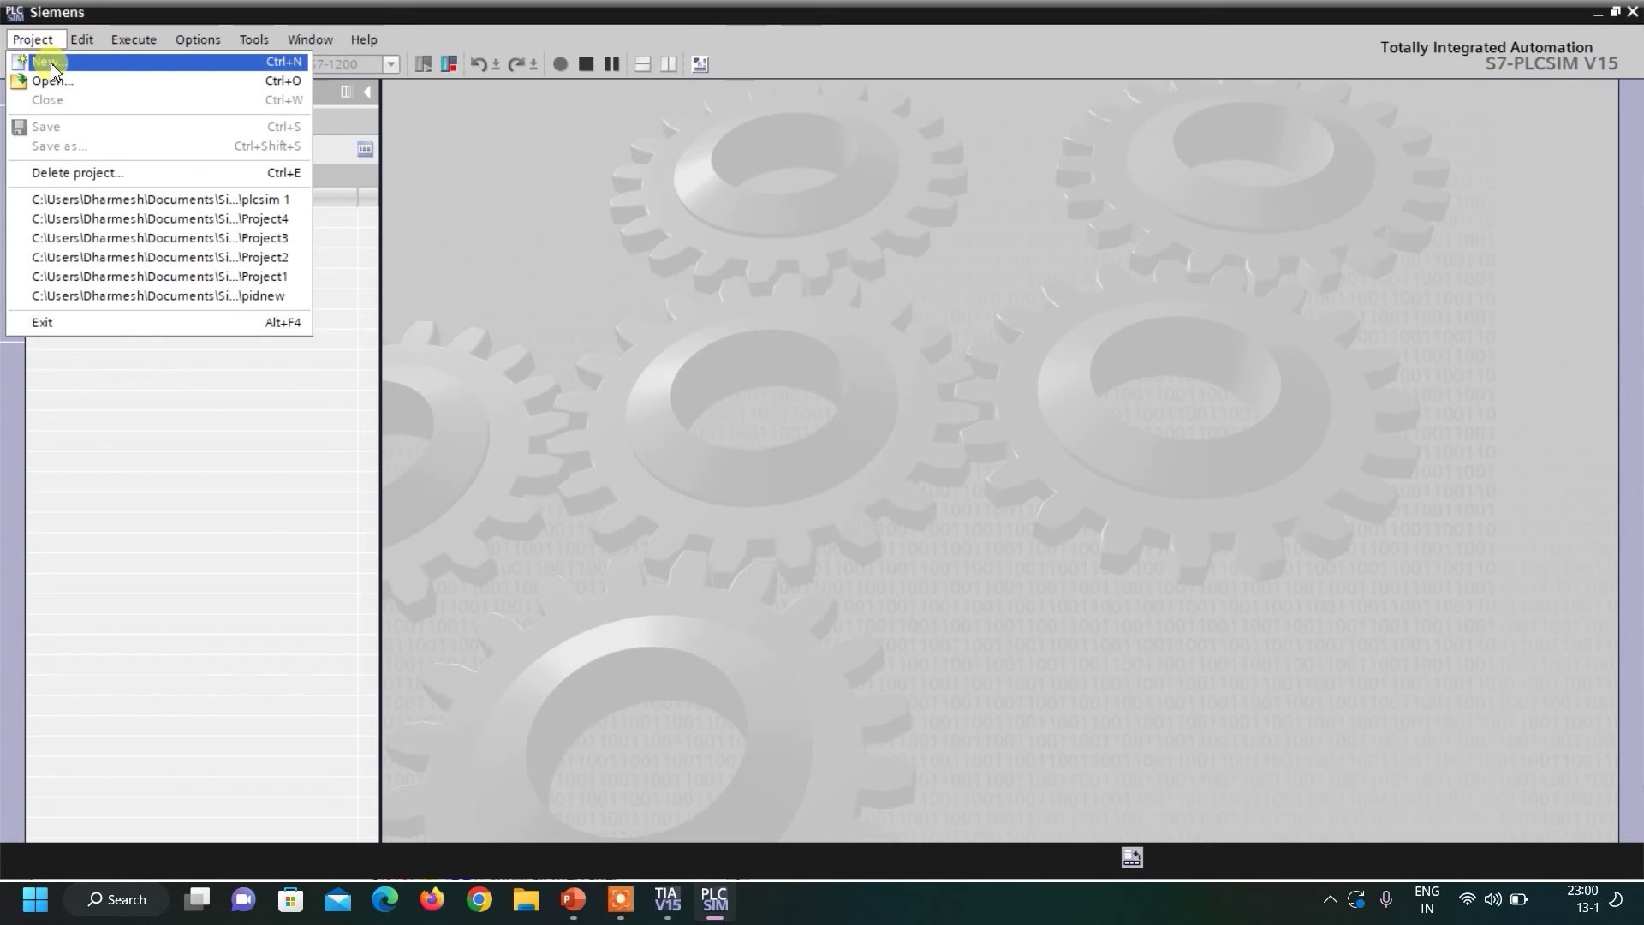
click(49, 63)
text(edel)
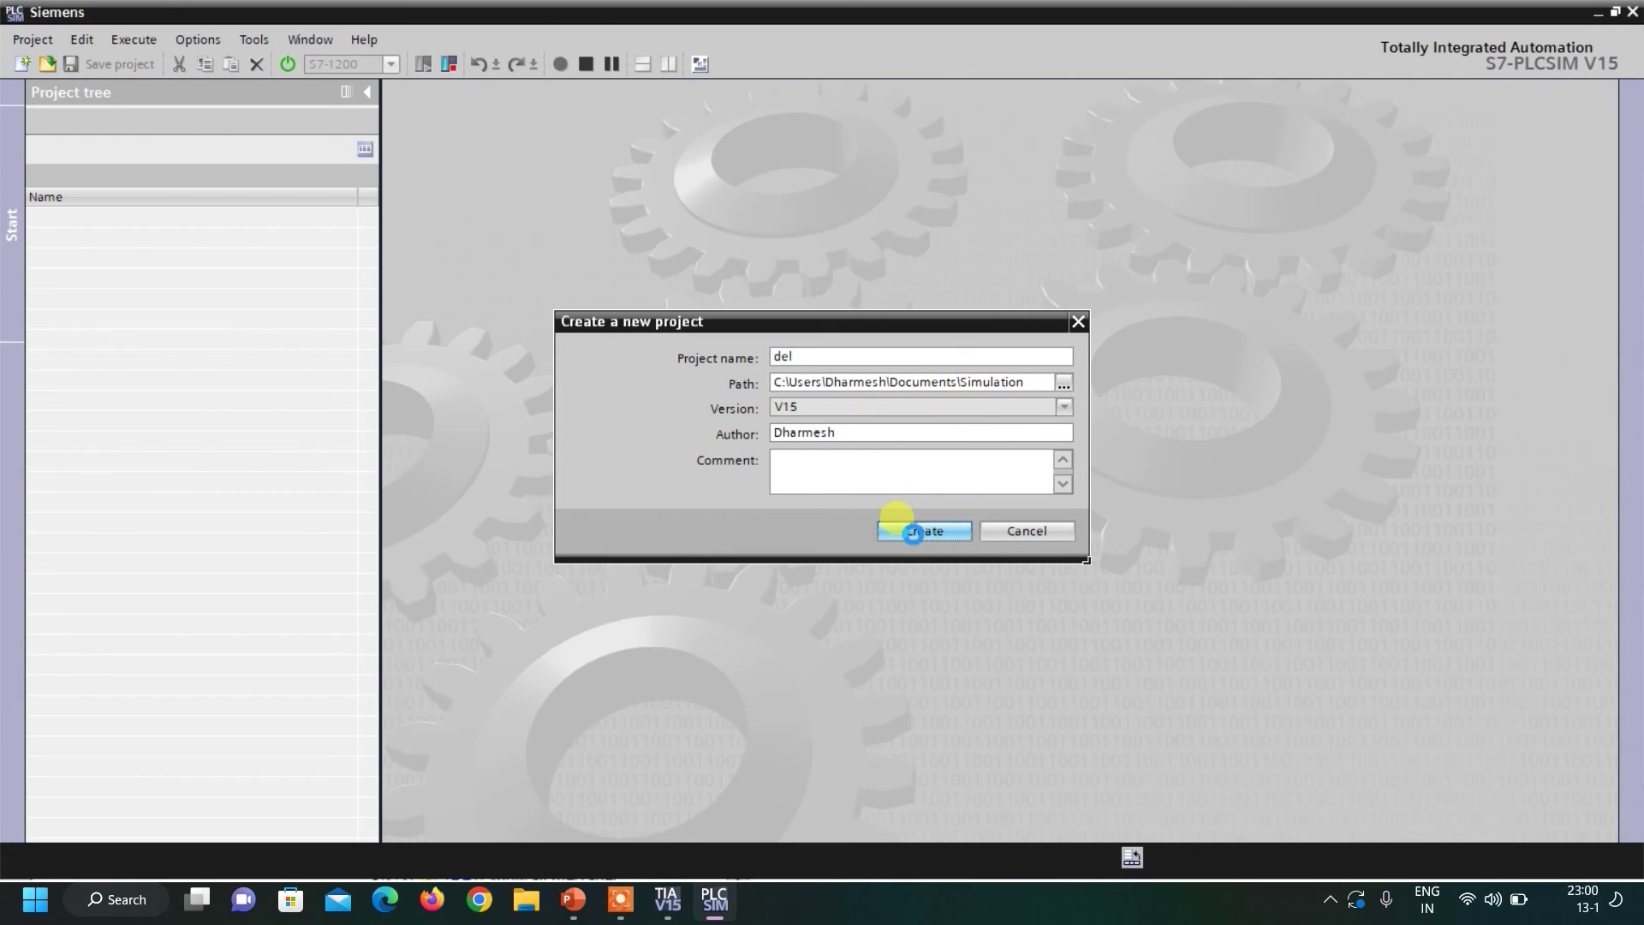
click(912, 532)
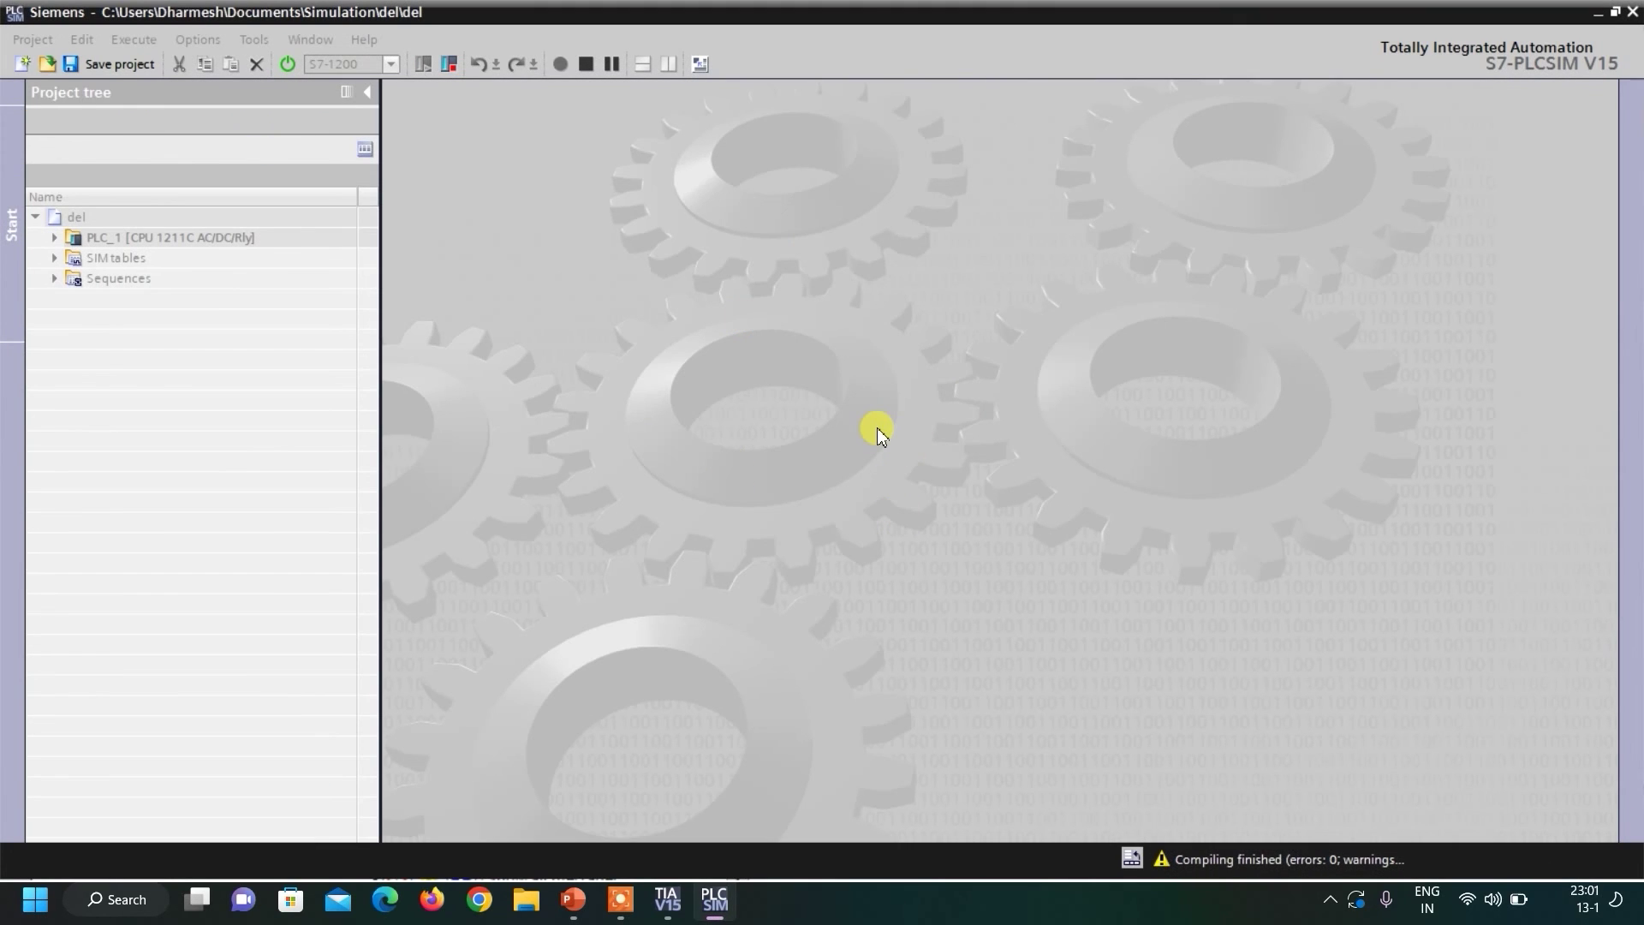
click(55, 260)
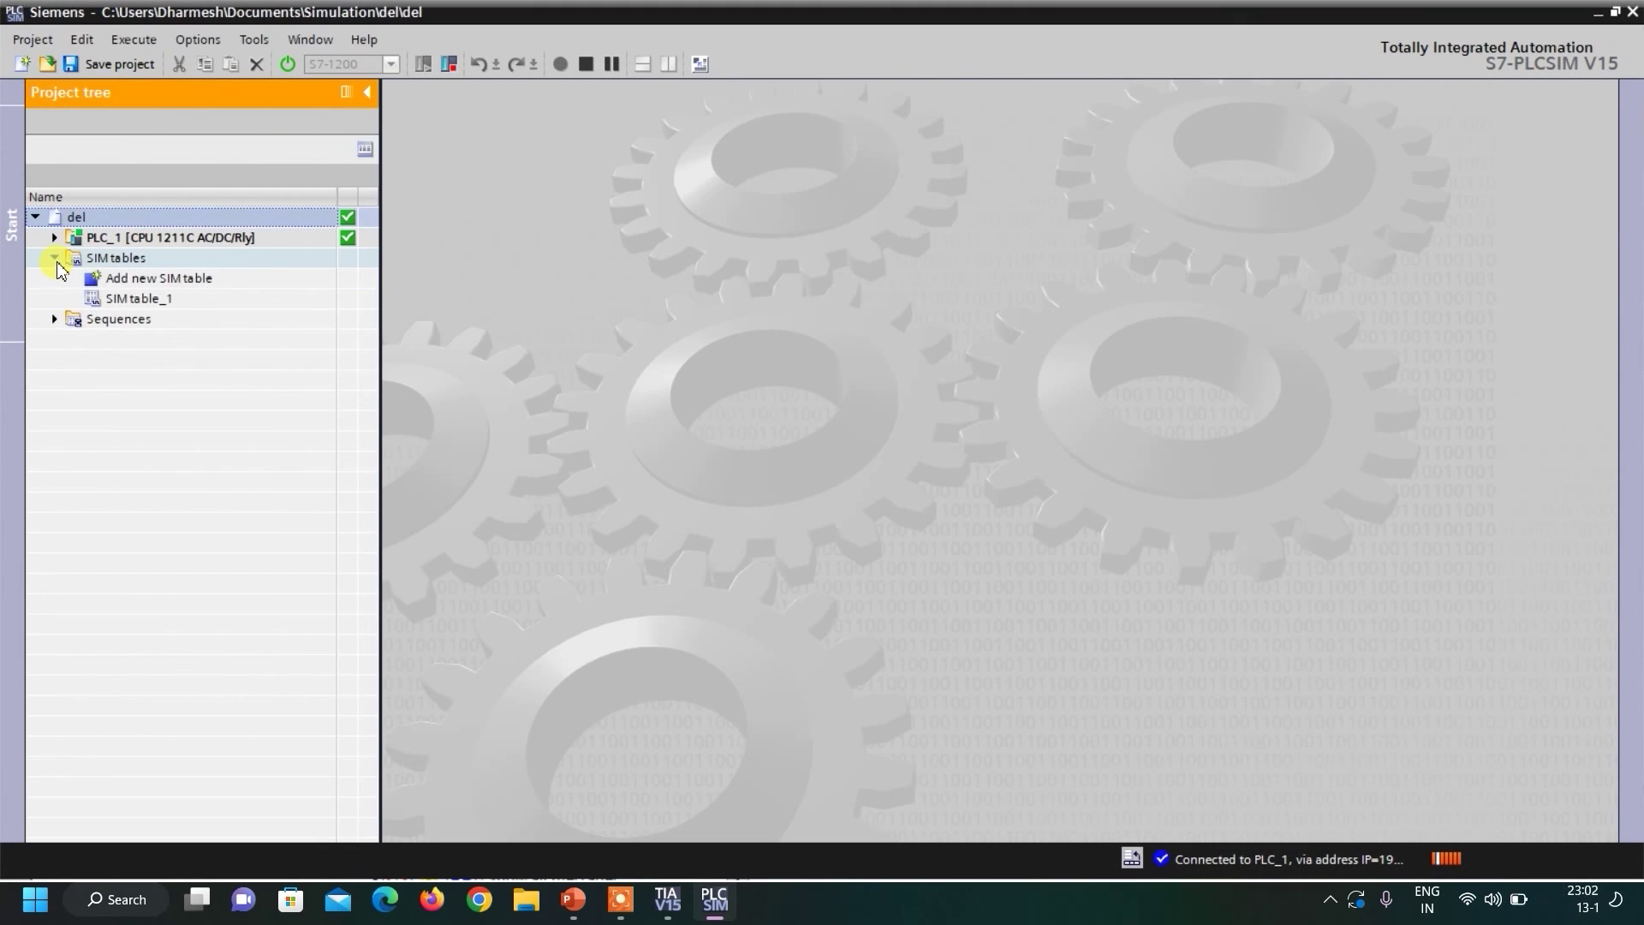
Add a first row named start at address I0.0 in SIM table_1, then restore down the simulator window.
double_click(135, 299)
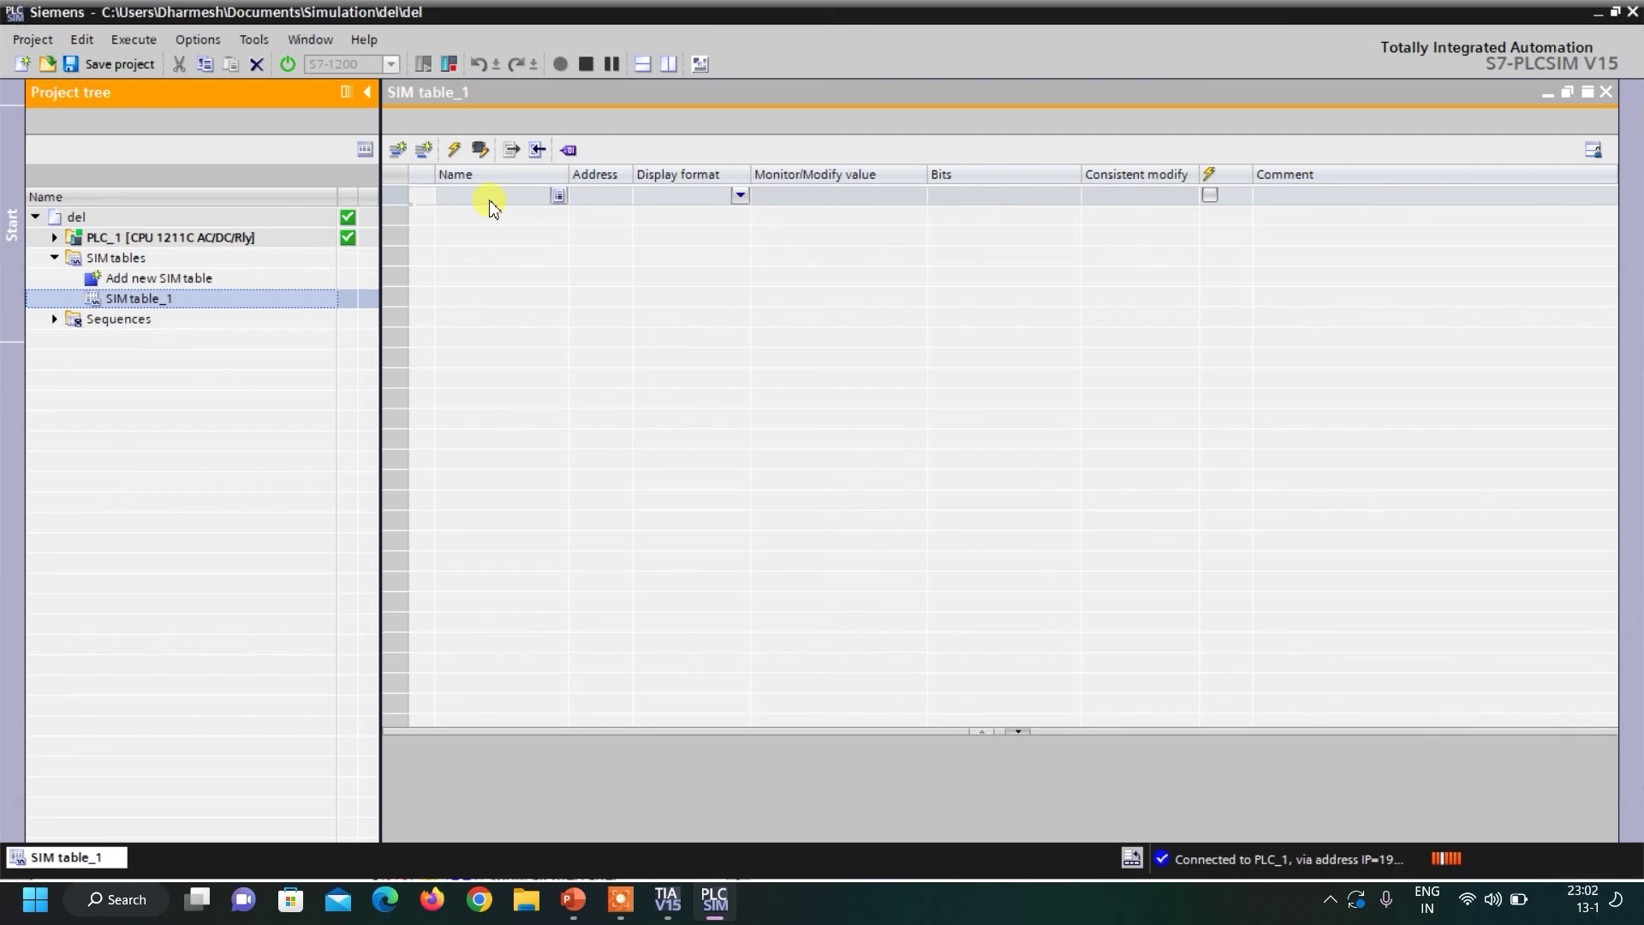
click(589, 200)
click(512, 204)
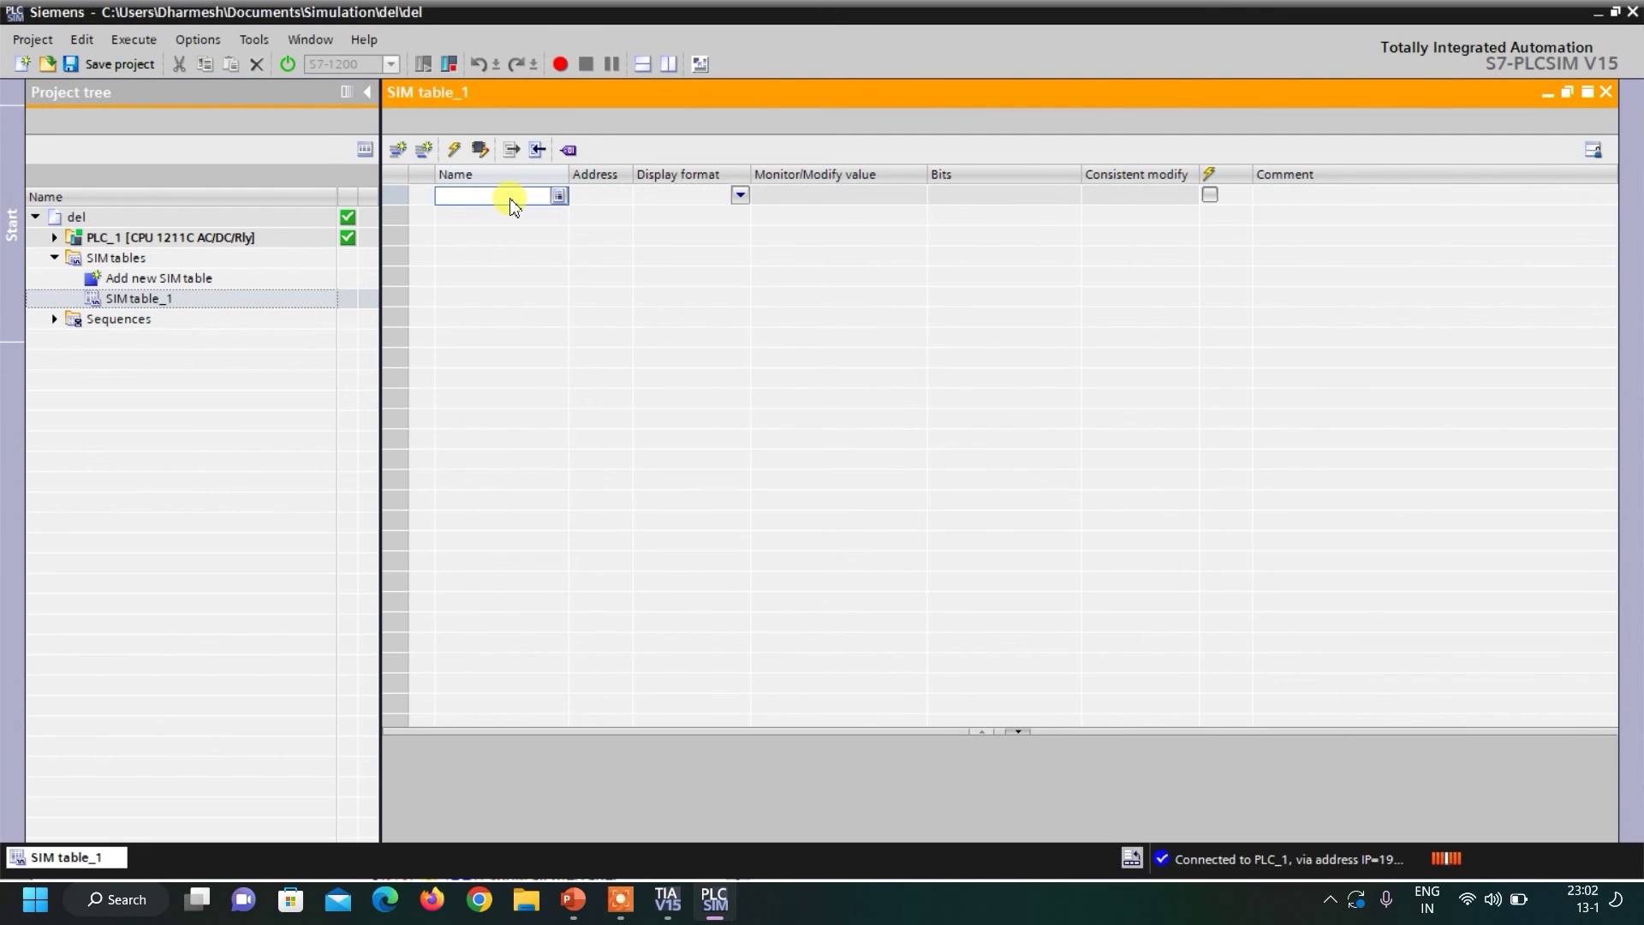
text(syta)
text(rt)
key(Left)
key(Left)
key(Left)
key(Left)
key(BackSpace)
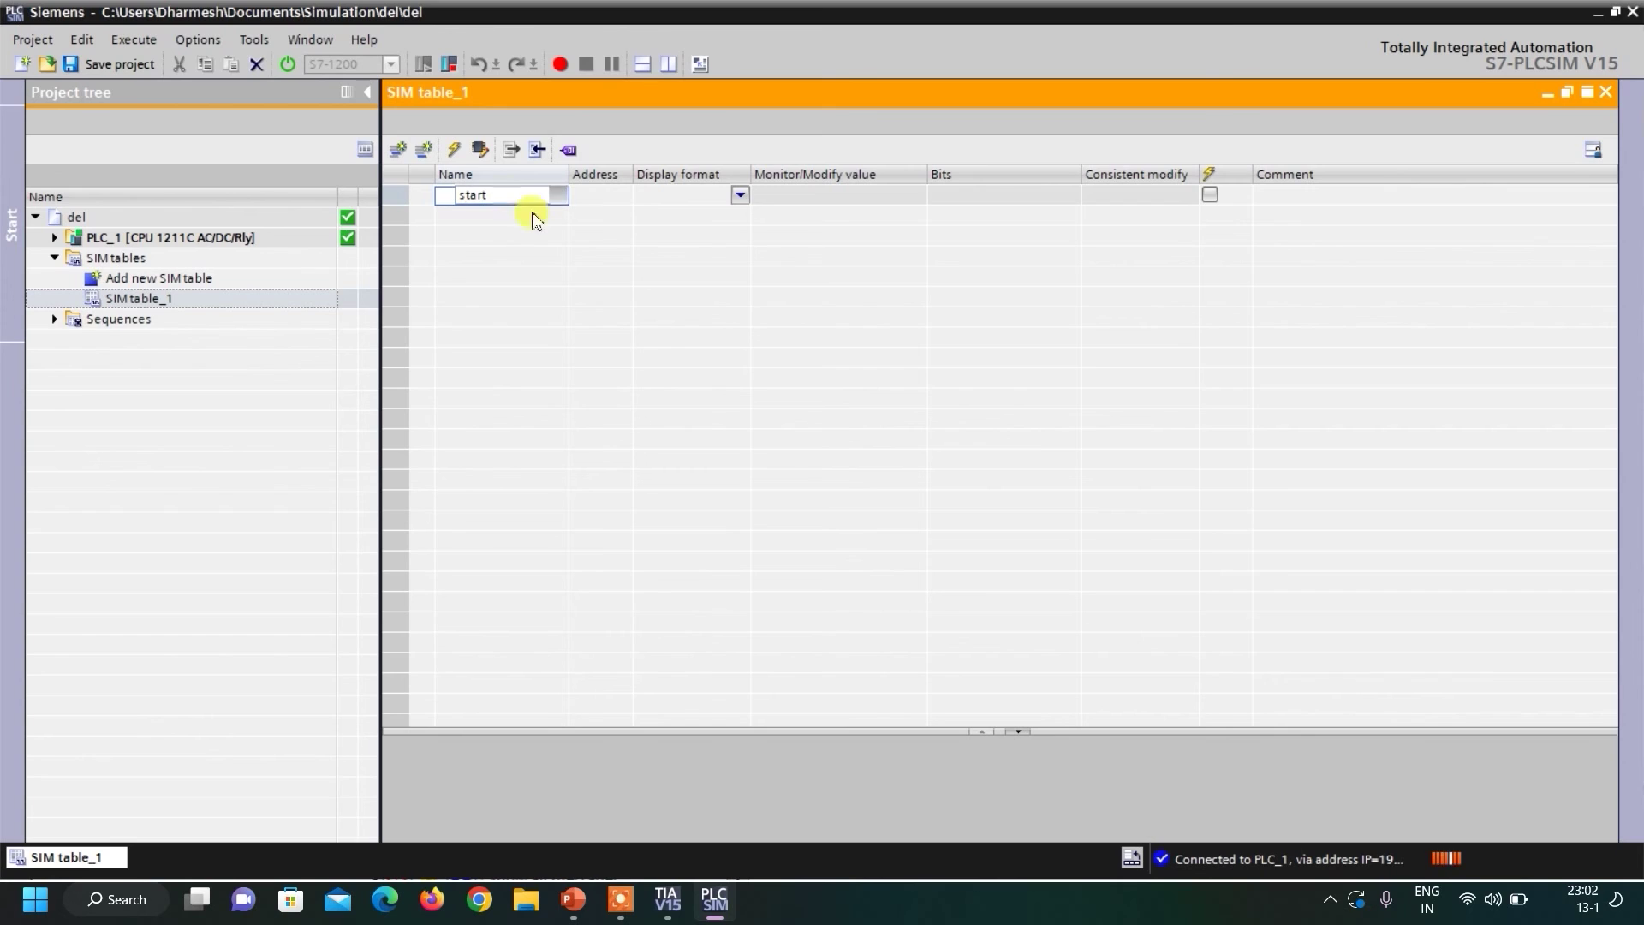
click(602, 197)
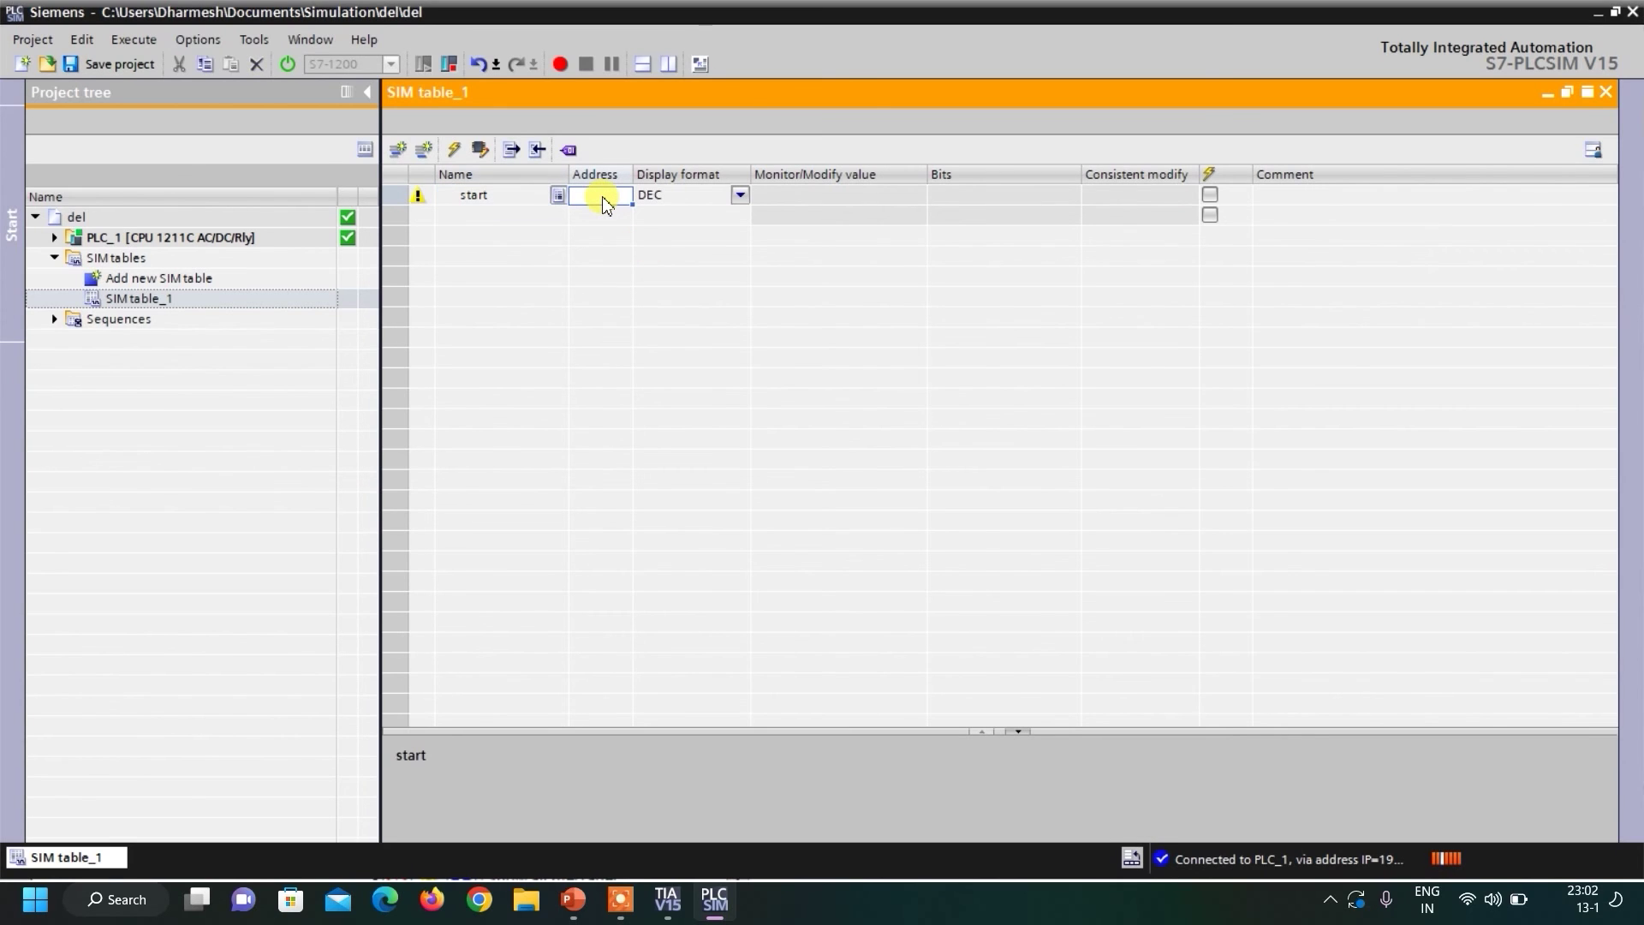
text(i0)
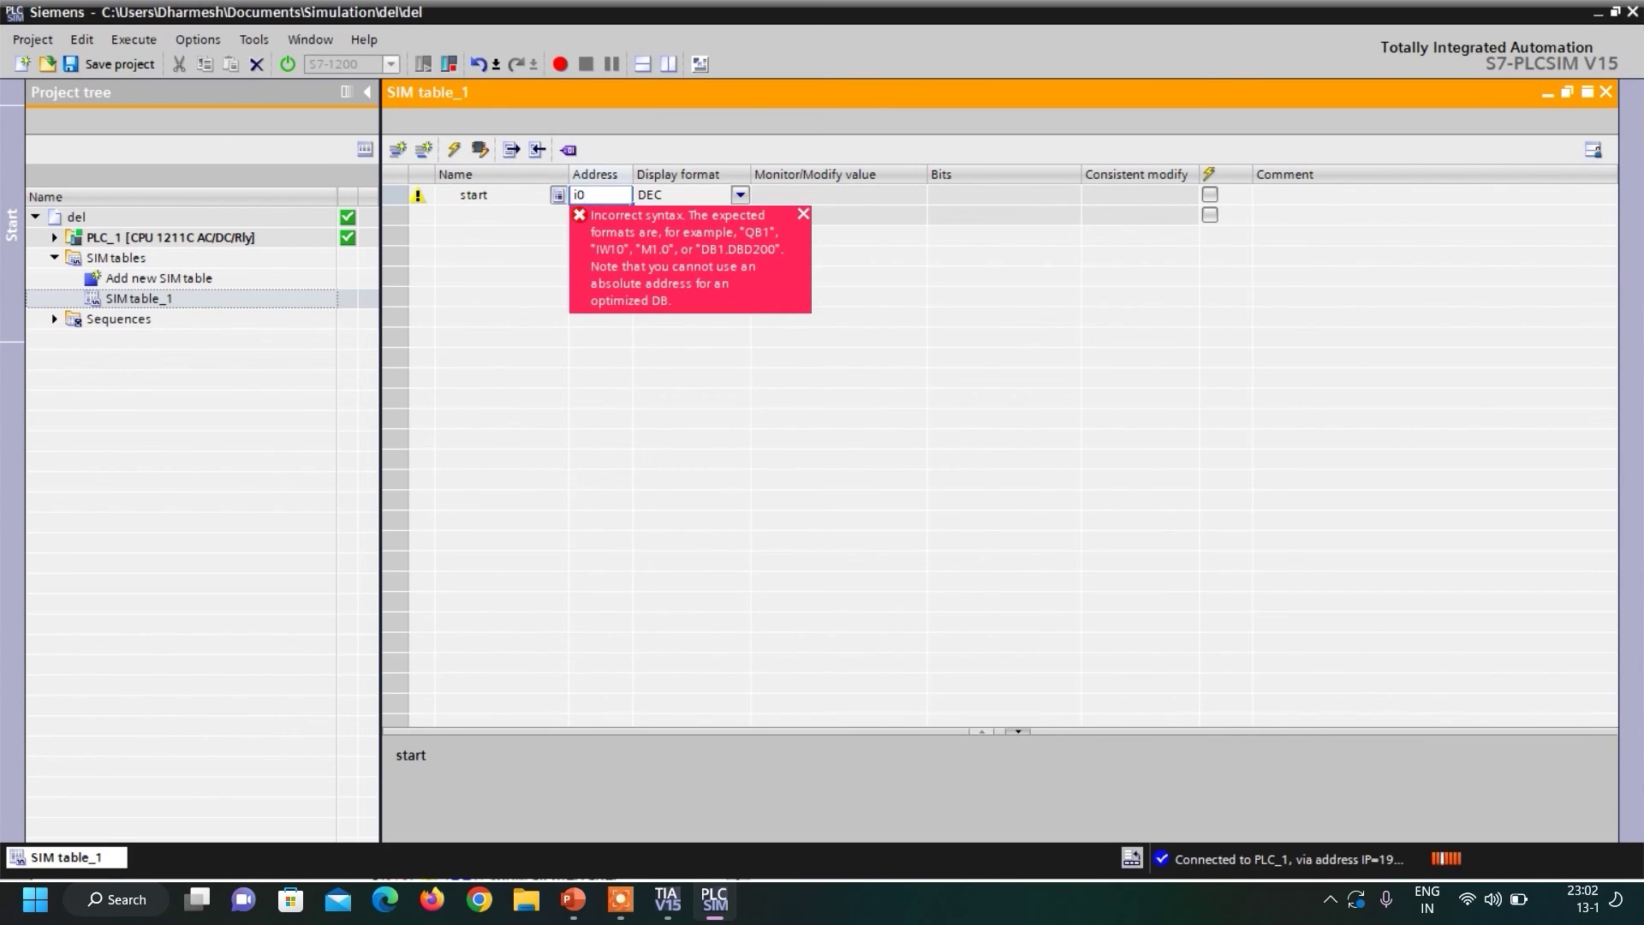
text(.0)
click(584, 218)
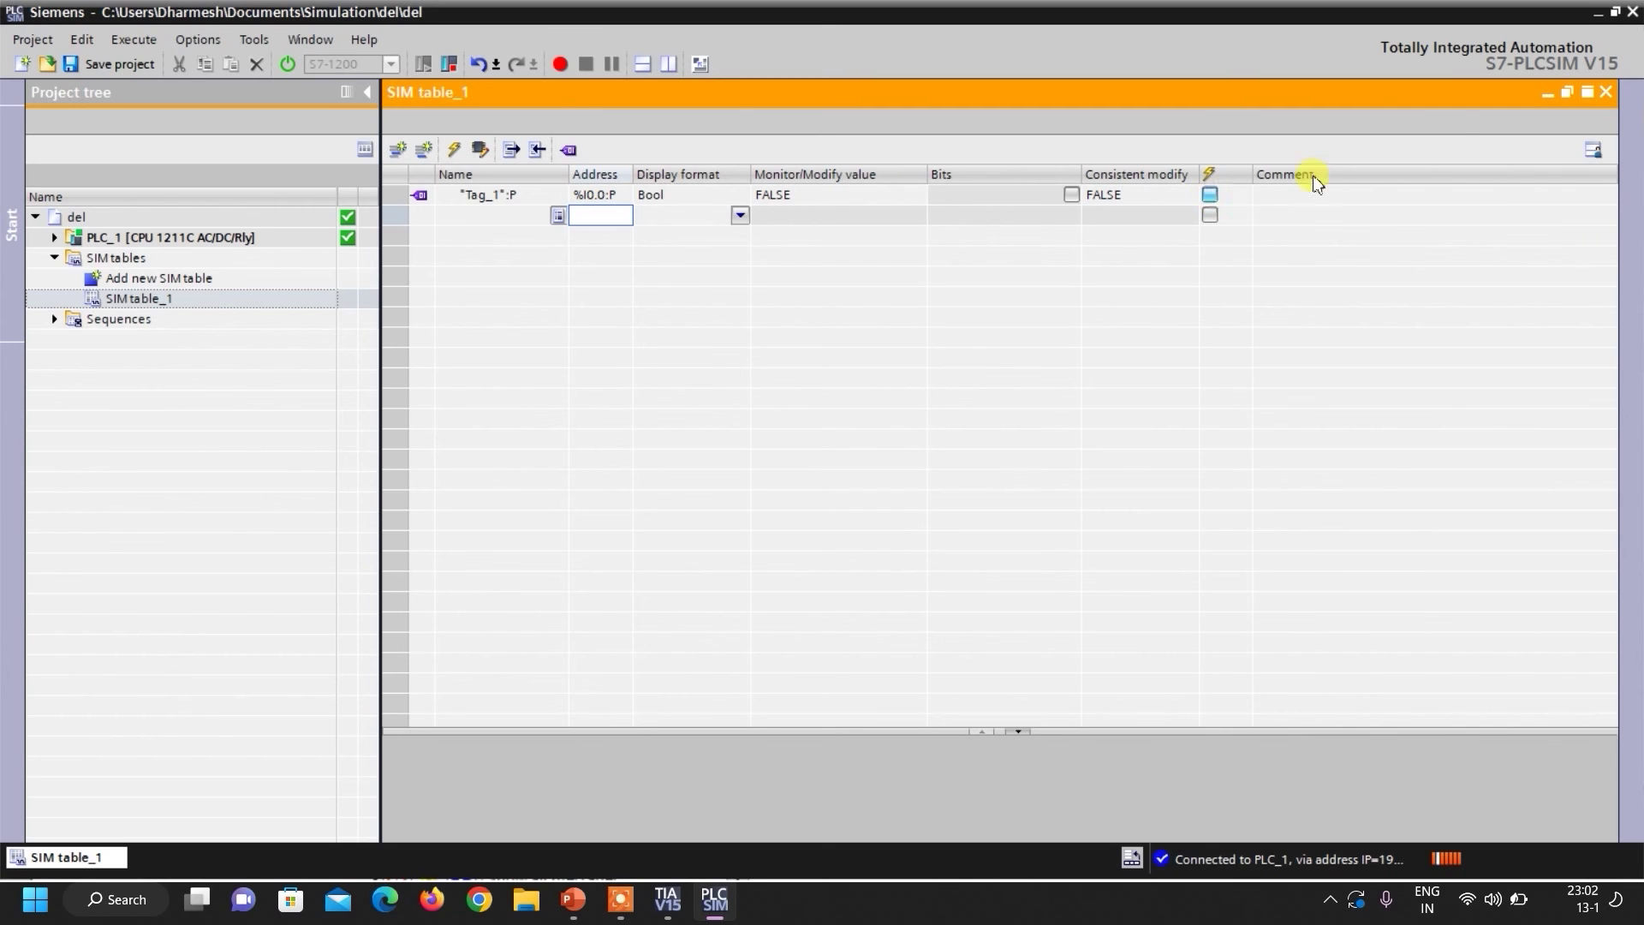
click(1617, 16)
drag(1013, 719, 1072, 715)
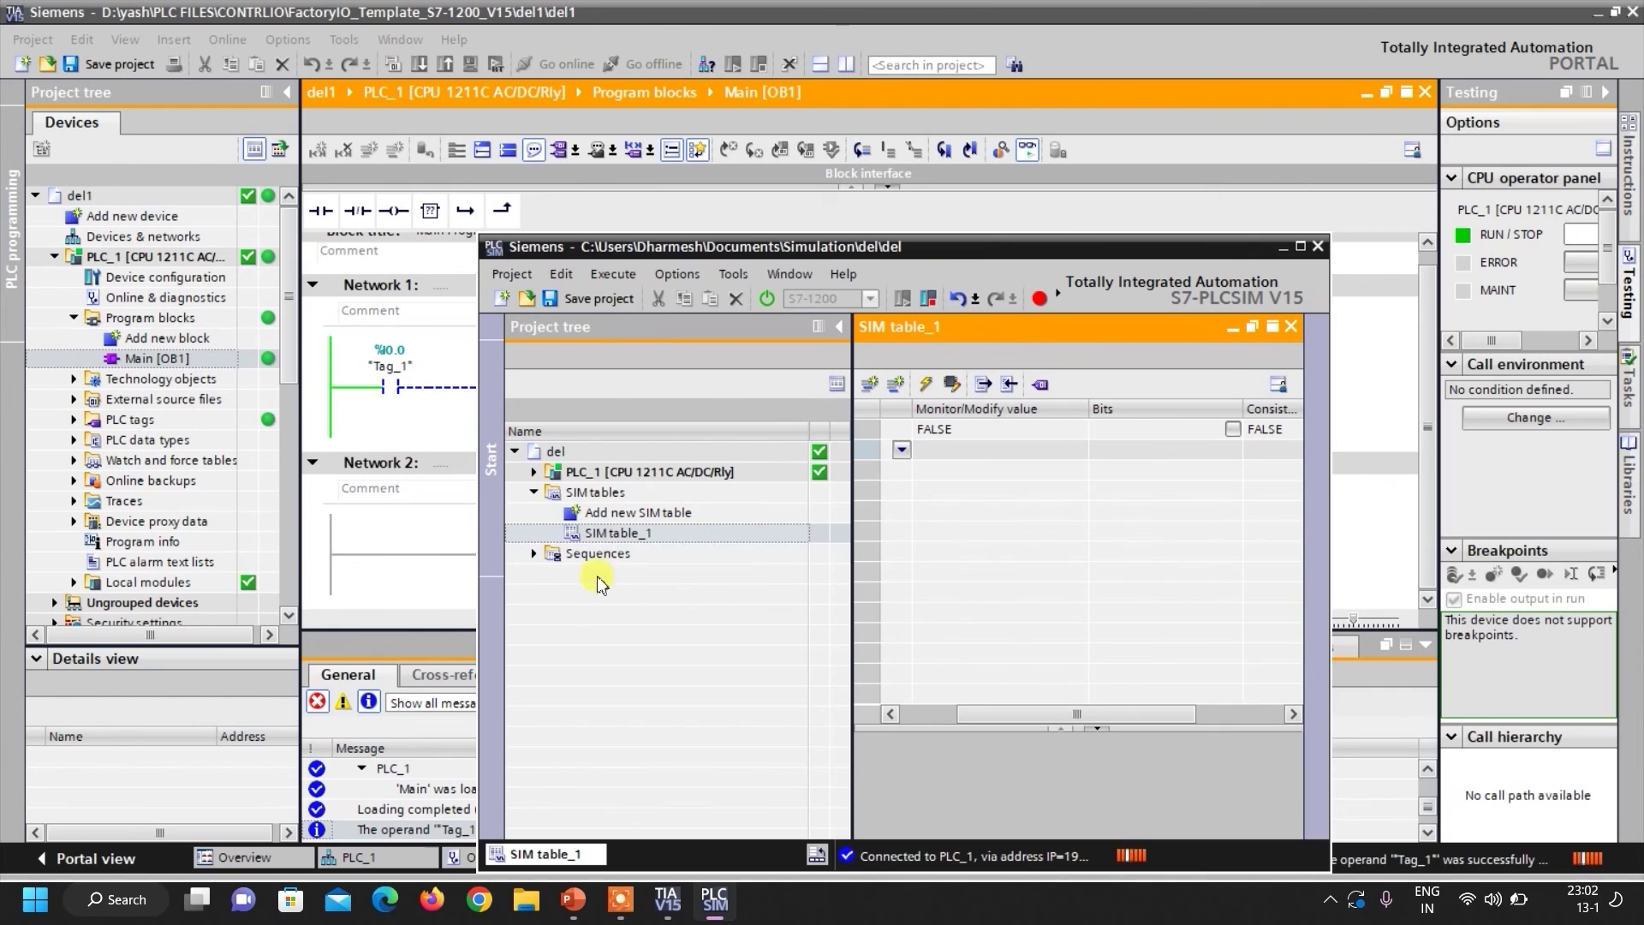
Move the simulator aside, switch Tag_1 to TRUE to energize the rung, then maximize the simulator.
drag(972, 247, 887, 429)
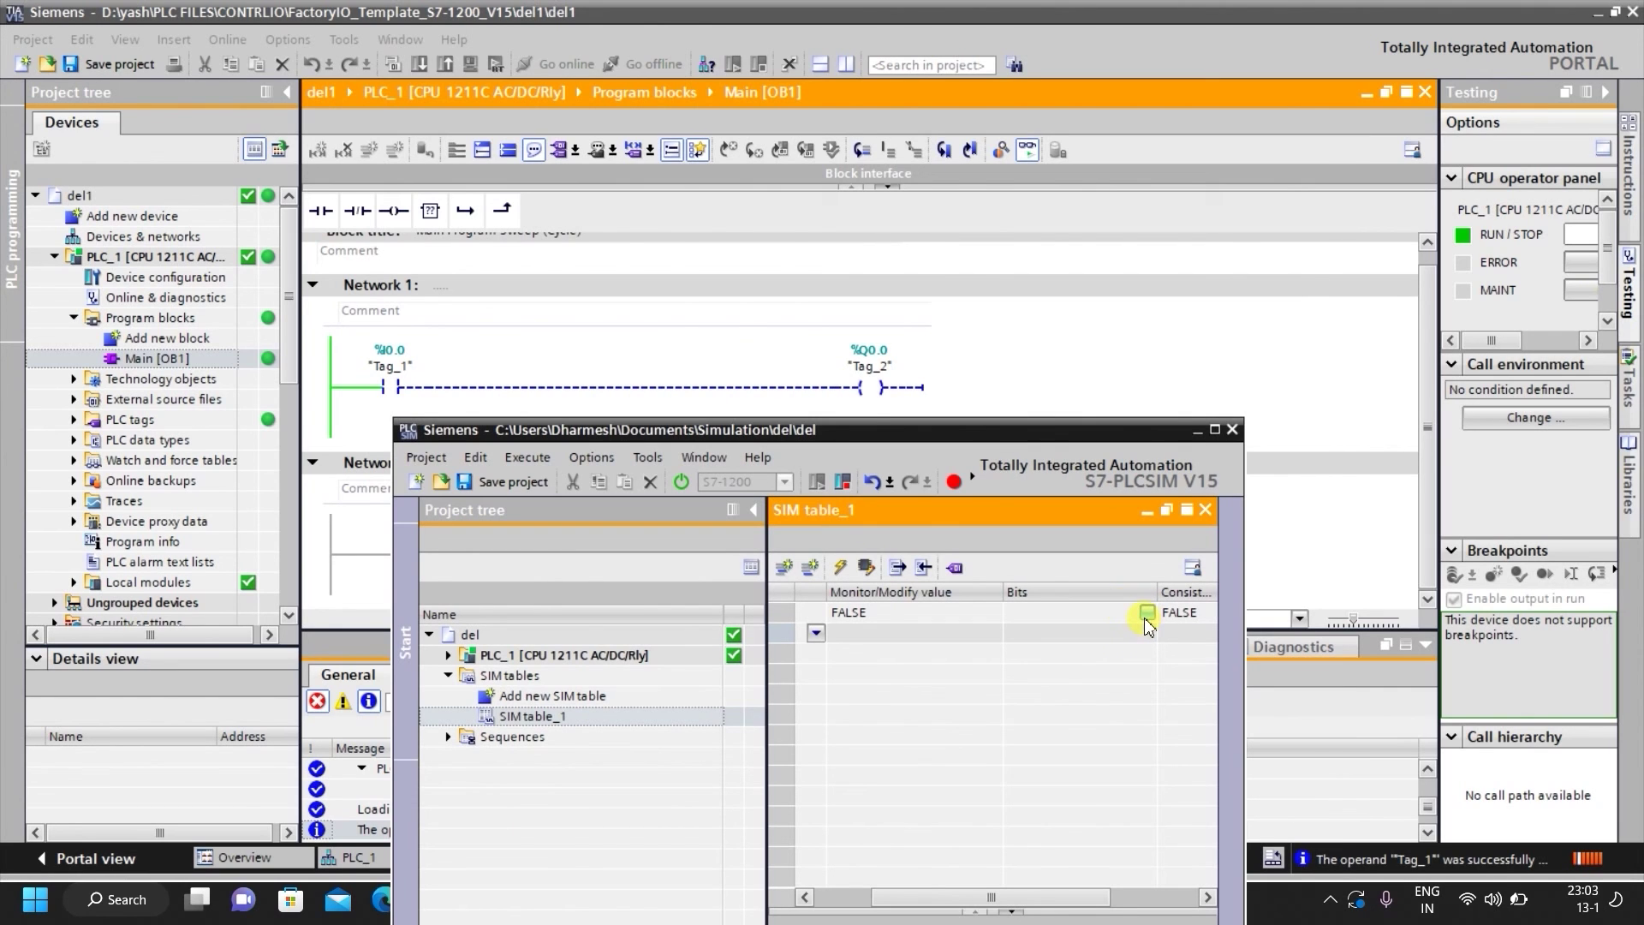
drag(1042, 897, 1097, 901)
click(986, 613)
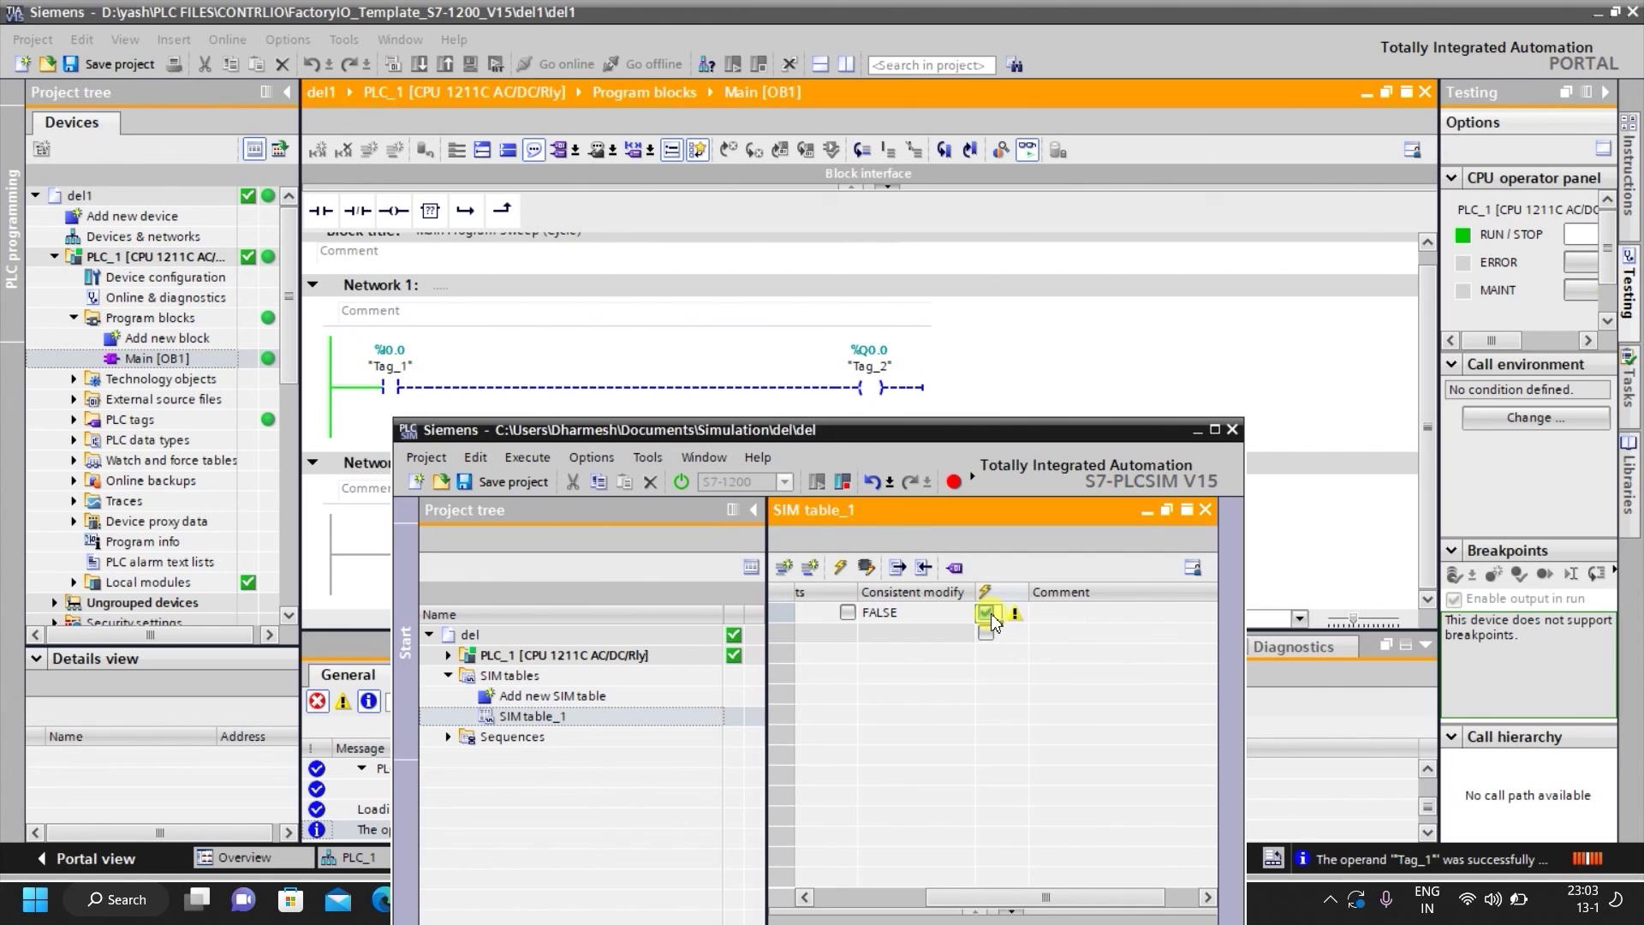
drag(1040, 896, 1007, 899)
click(996, 613)
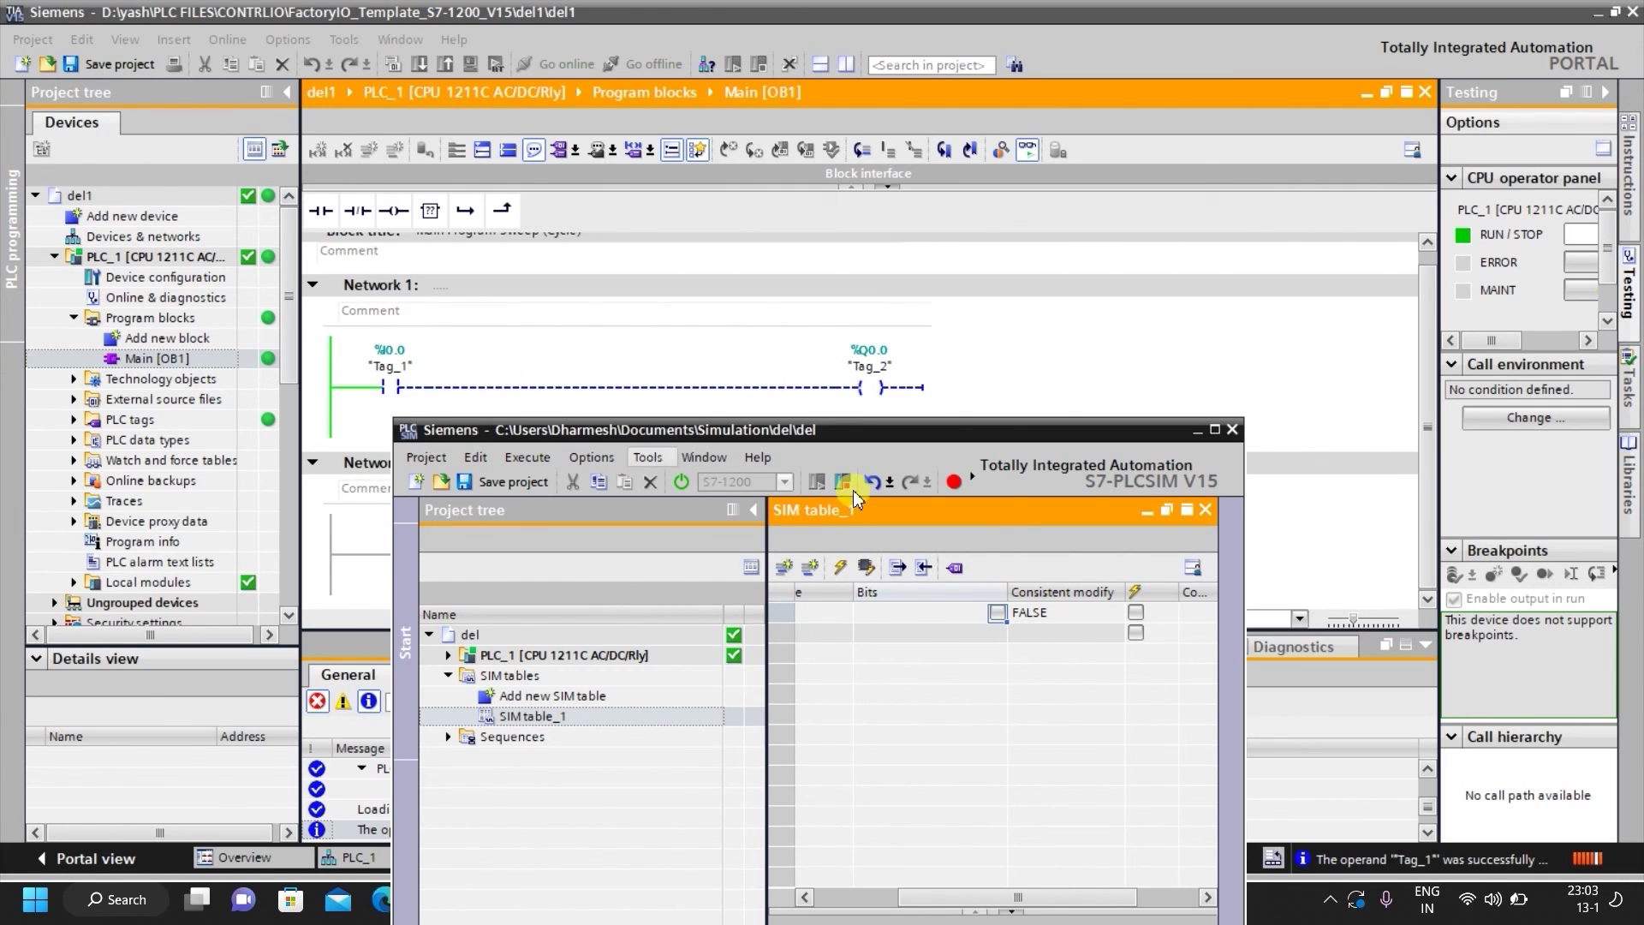
click(996, 613)
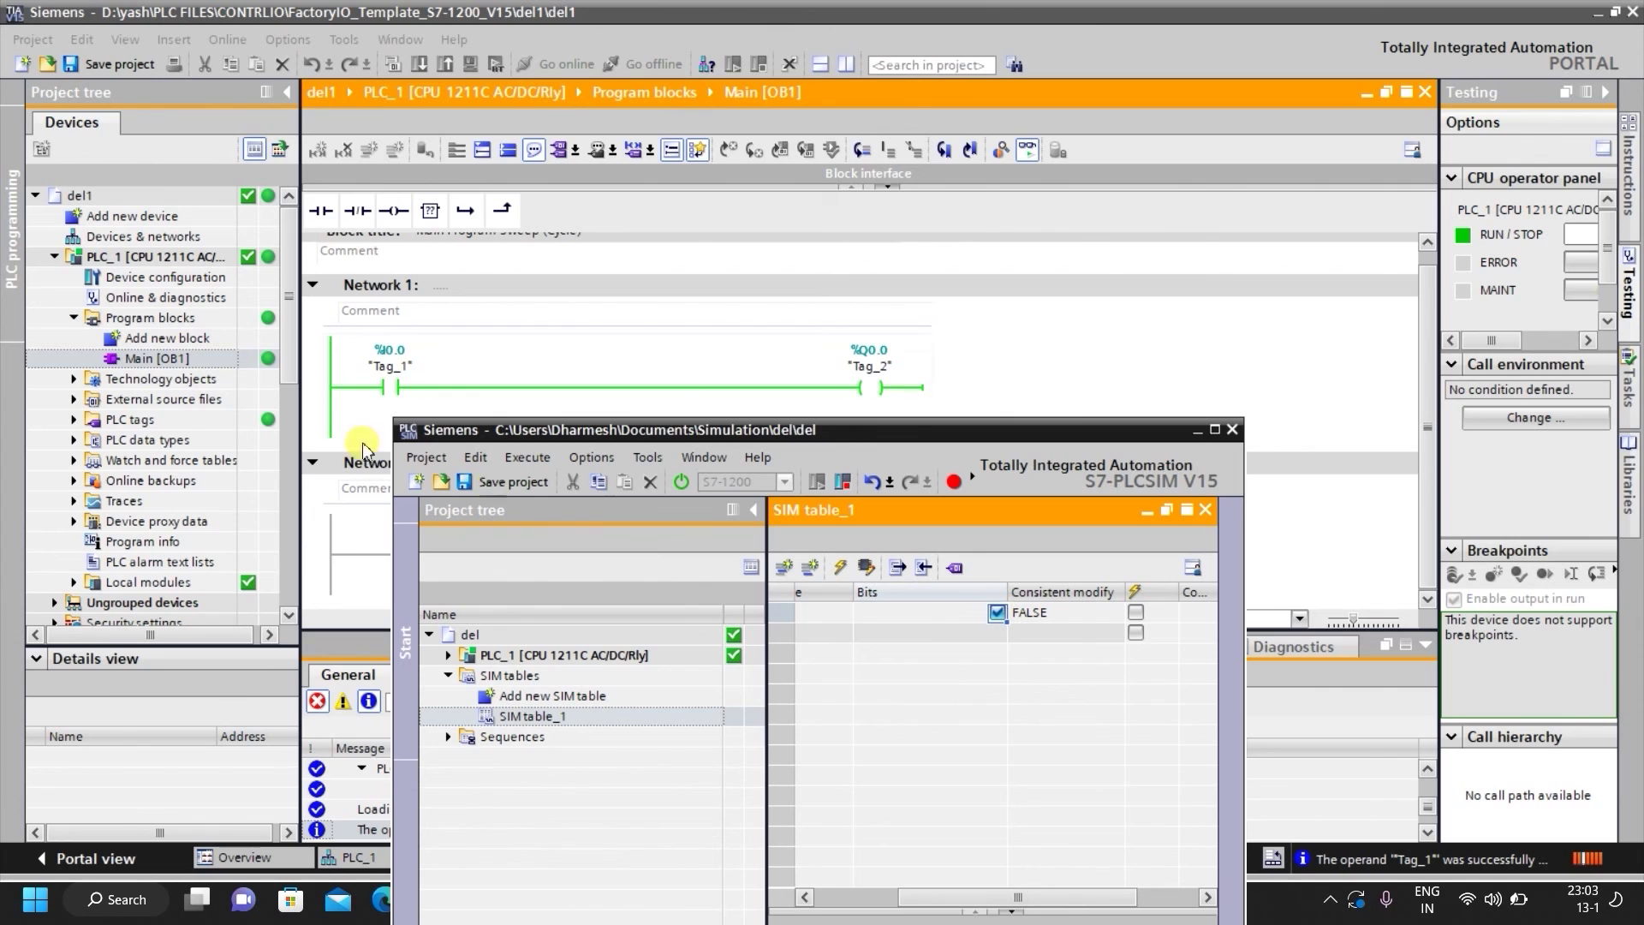
drag(967, 897, 951, 897)
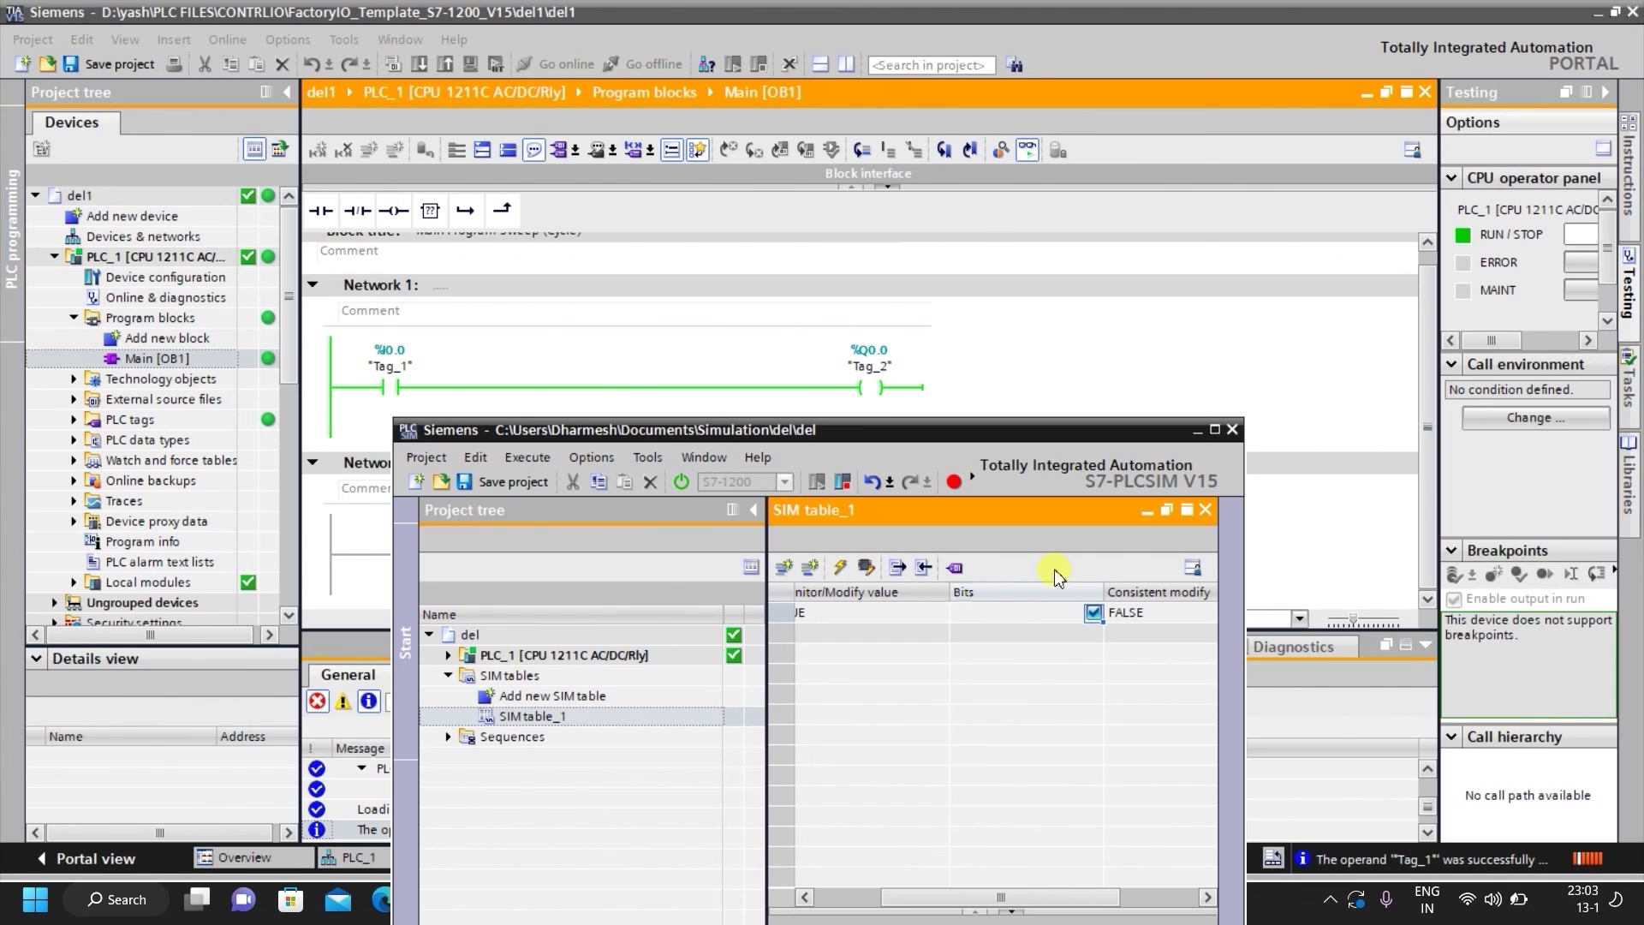
click(1214, 429)
Add Q0.0 as Tag_2 in the second row, then toggle Tag_1 on and off to watch Tag_2 follow.
click(597, 215)
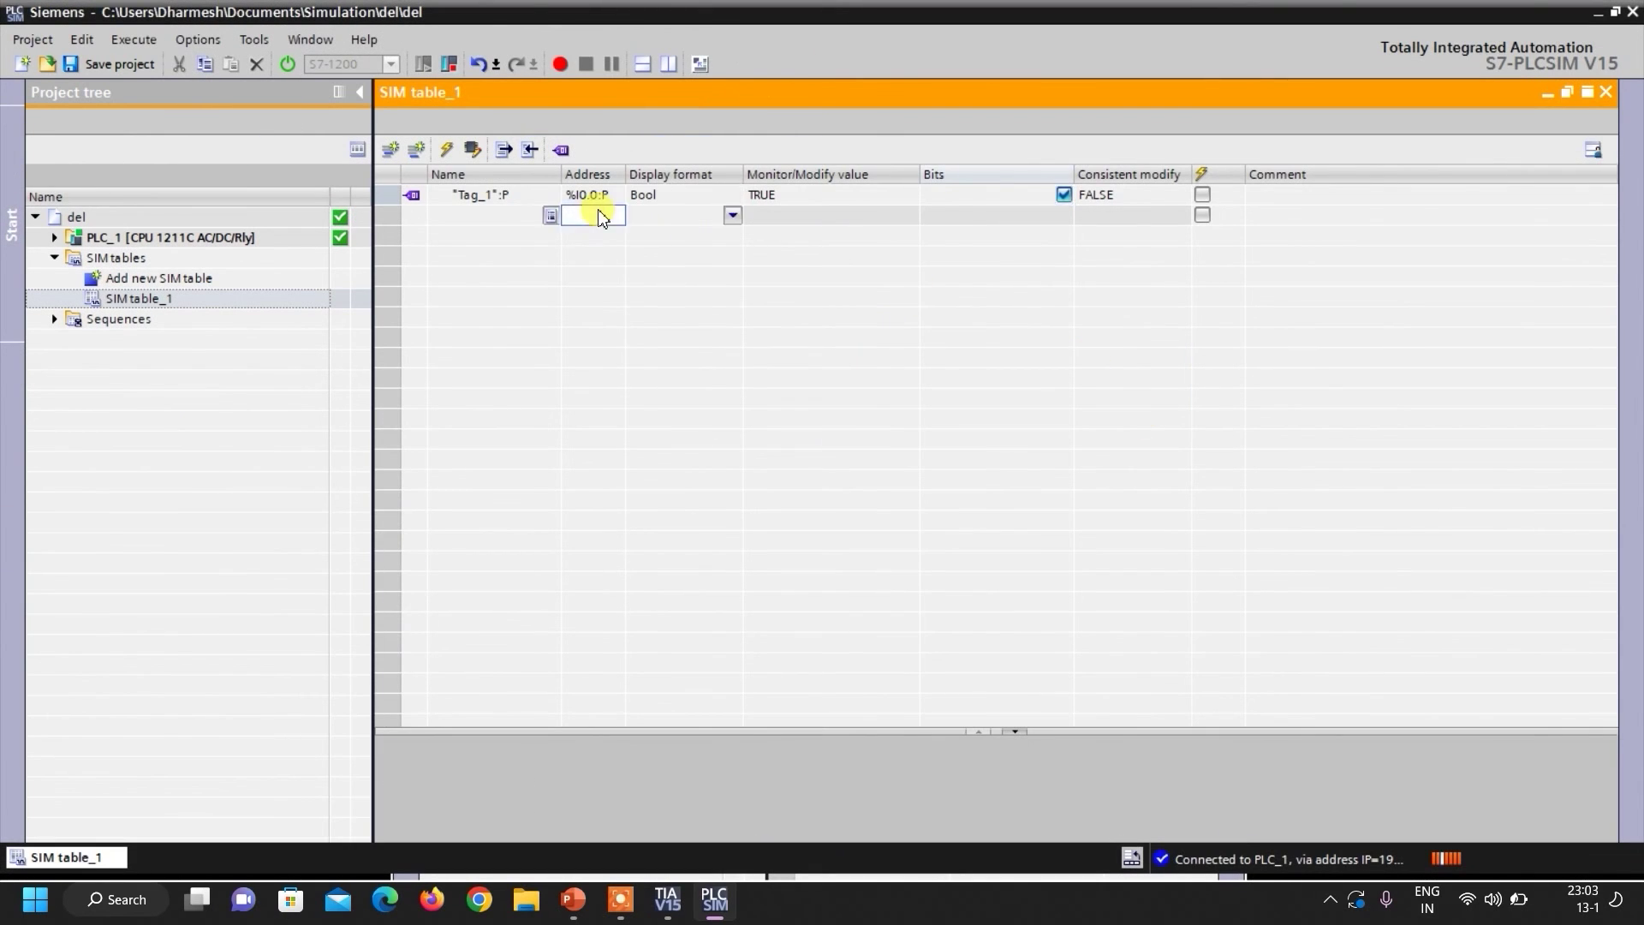
text(q0.0)
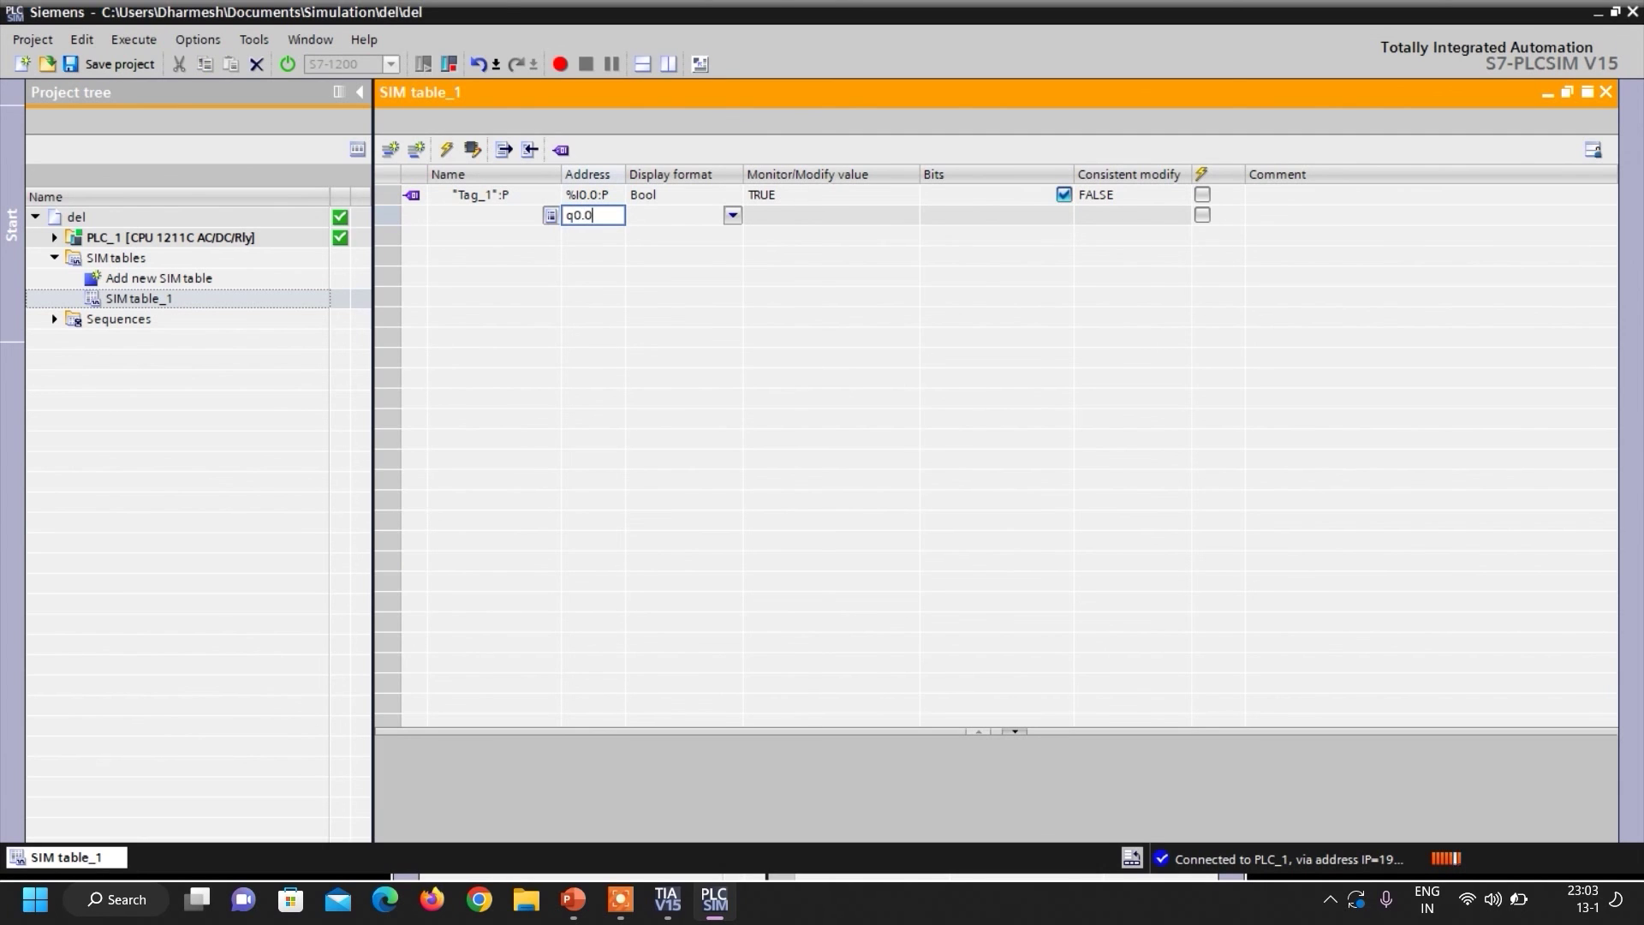
click(1063, 194)
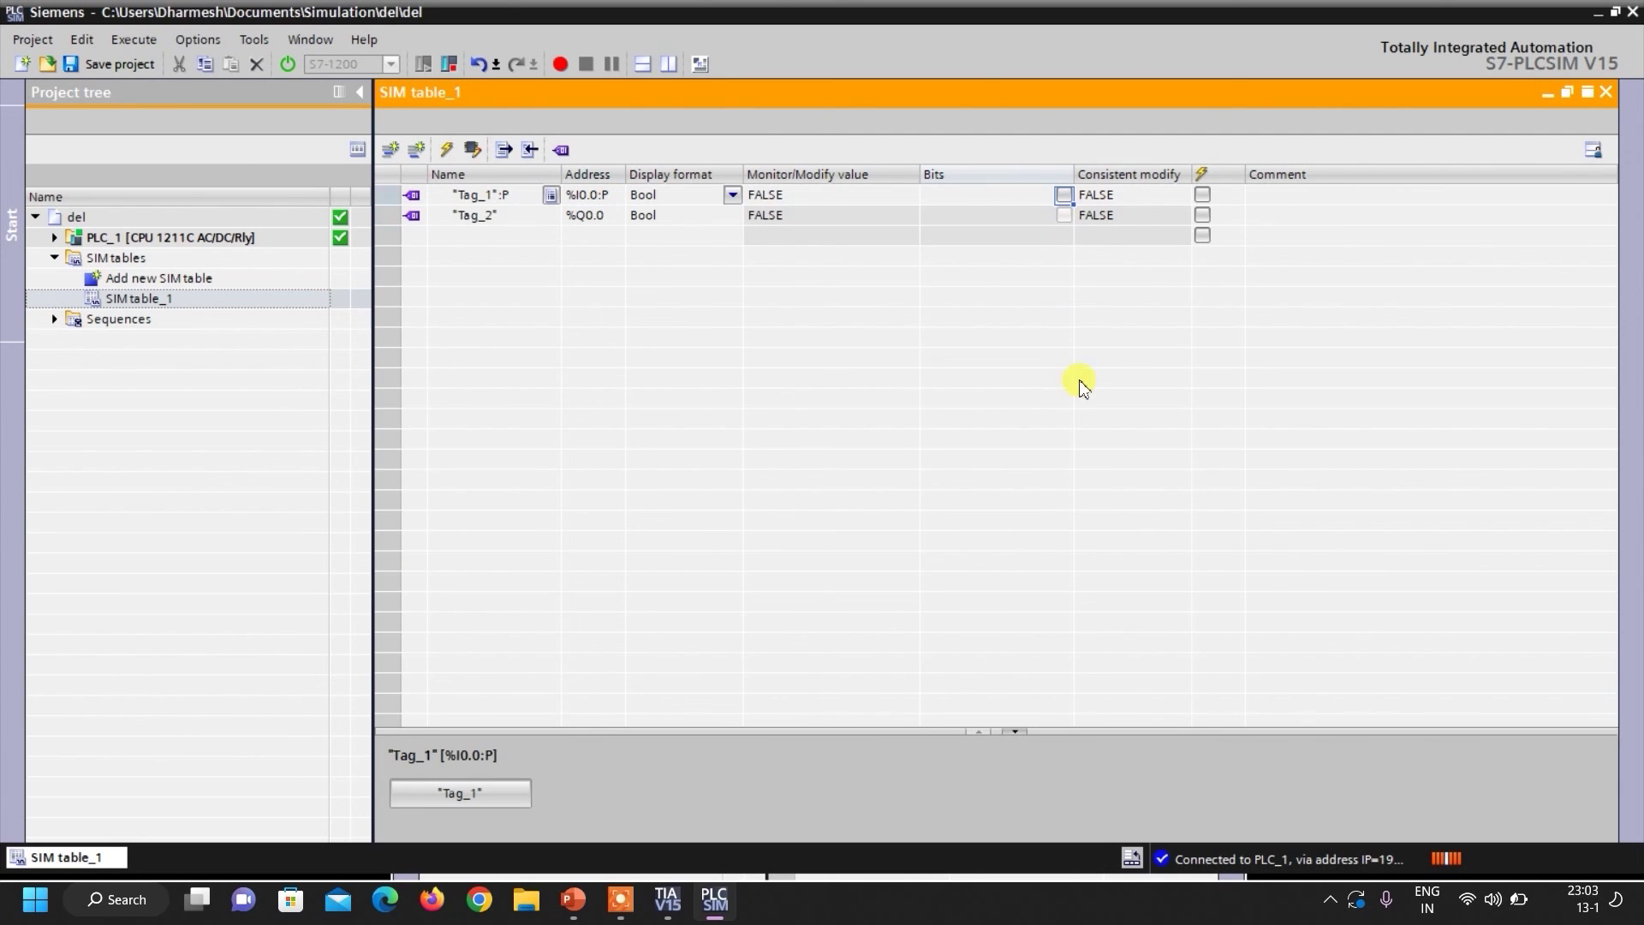
click(1063, 196)
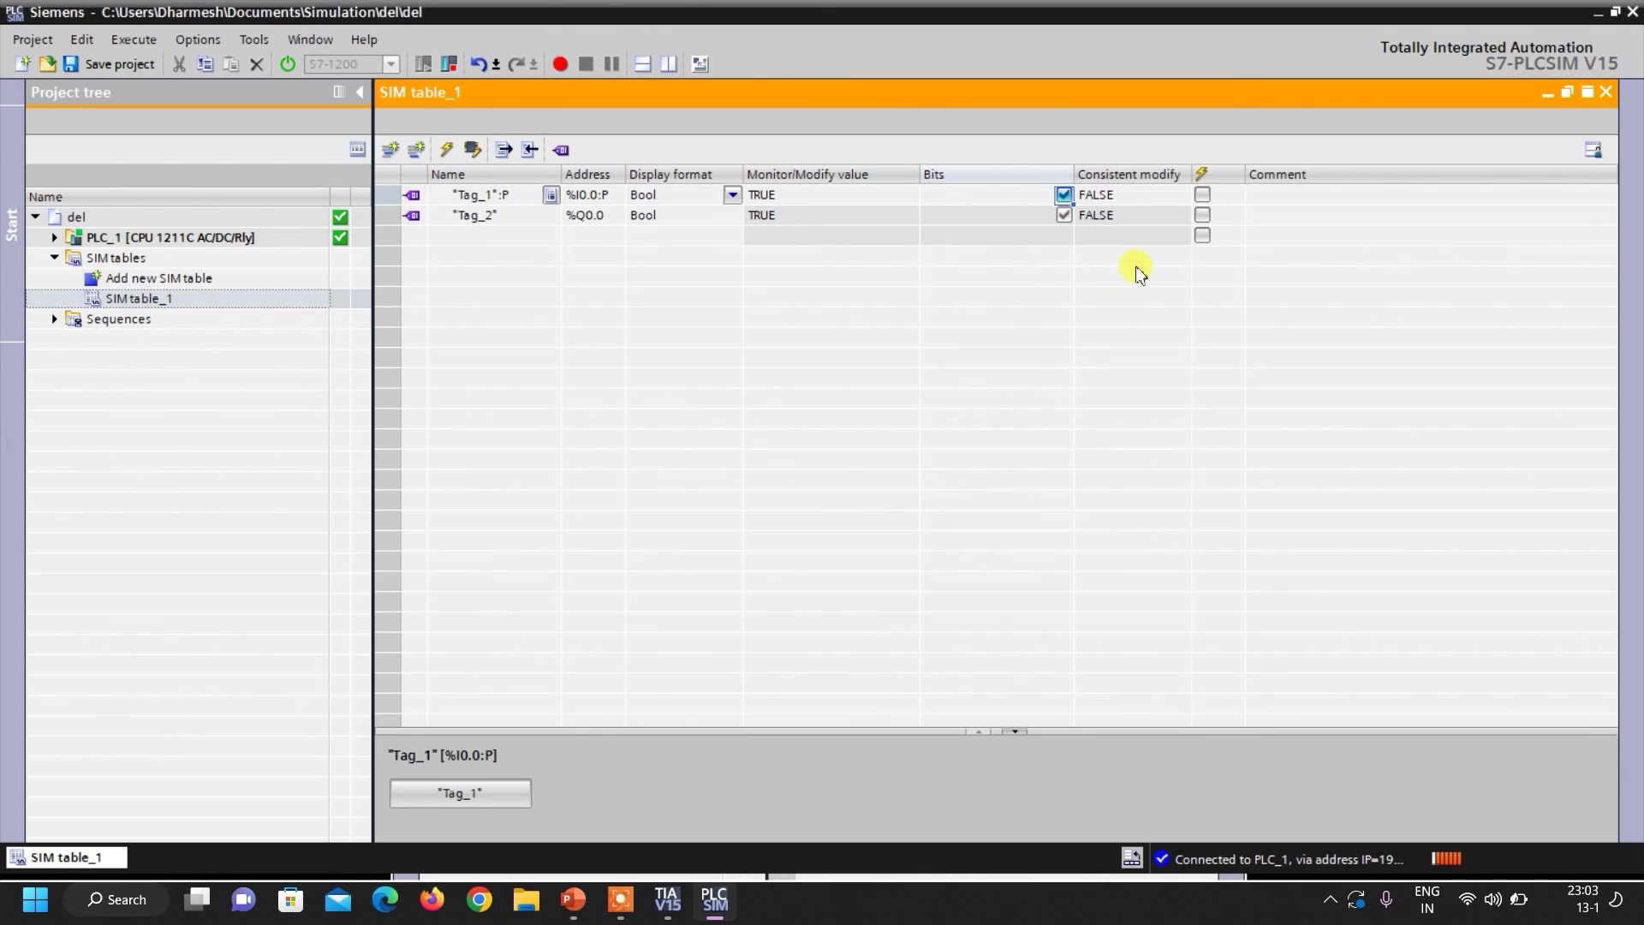
click(1064, 195)
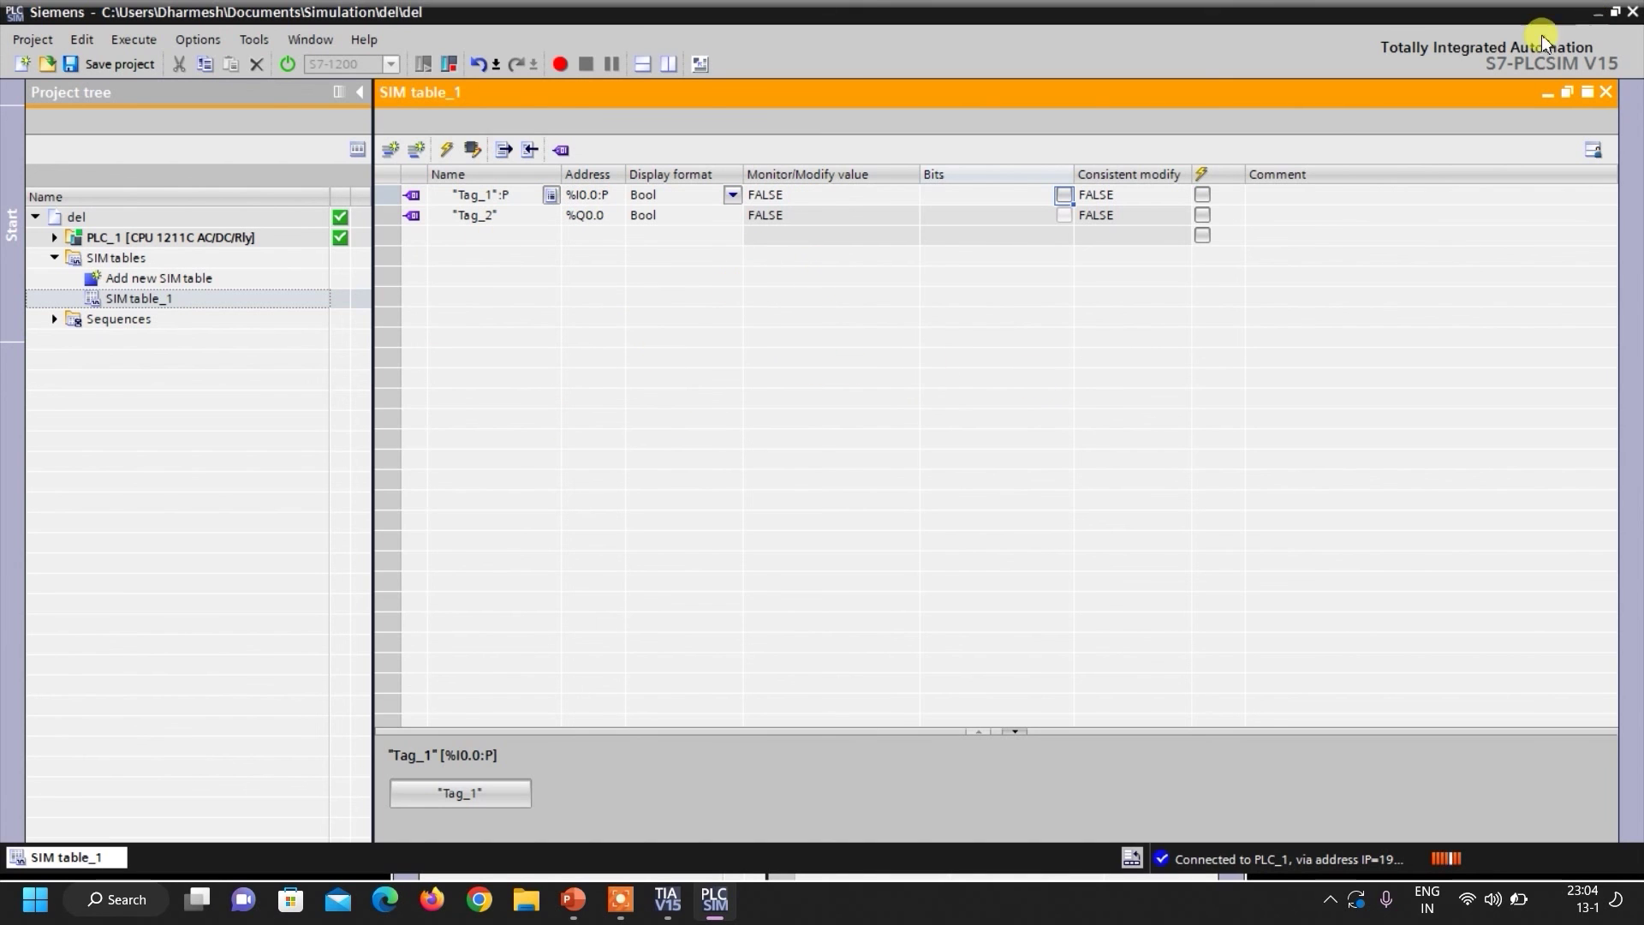
Place the restored simulator beside the TIA Portal rung and switch Tag_1 on, then off again.
click(1615, 15)
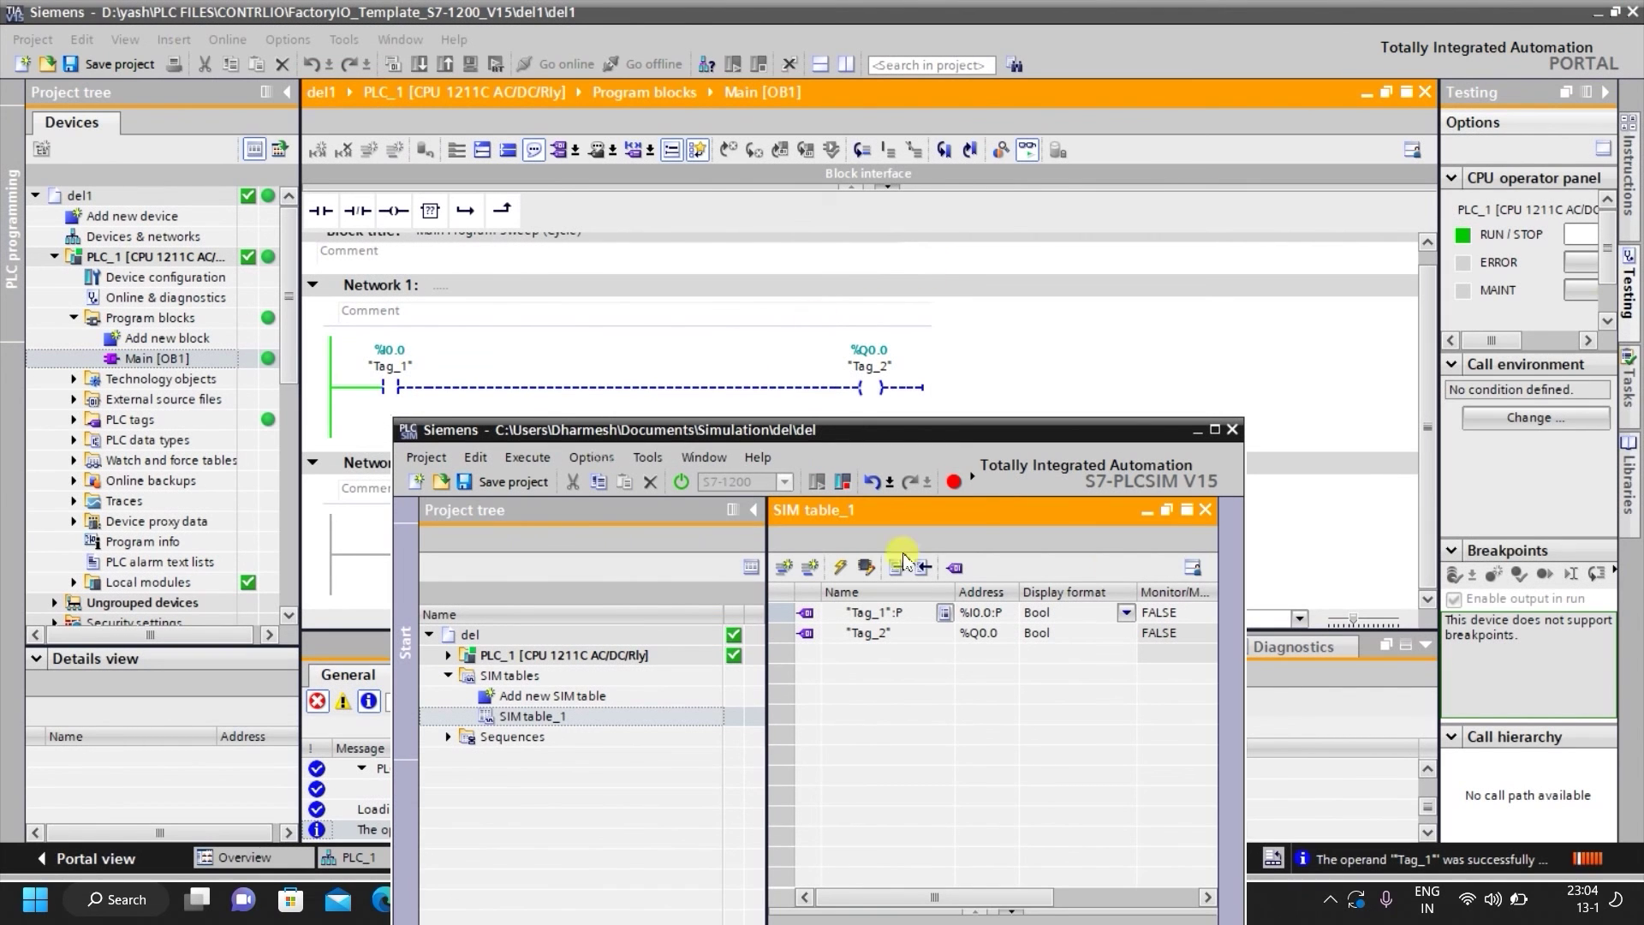
drag(1066, 433, 1280, 439)
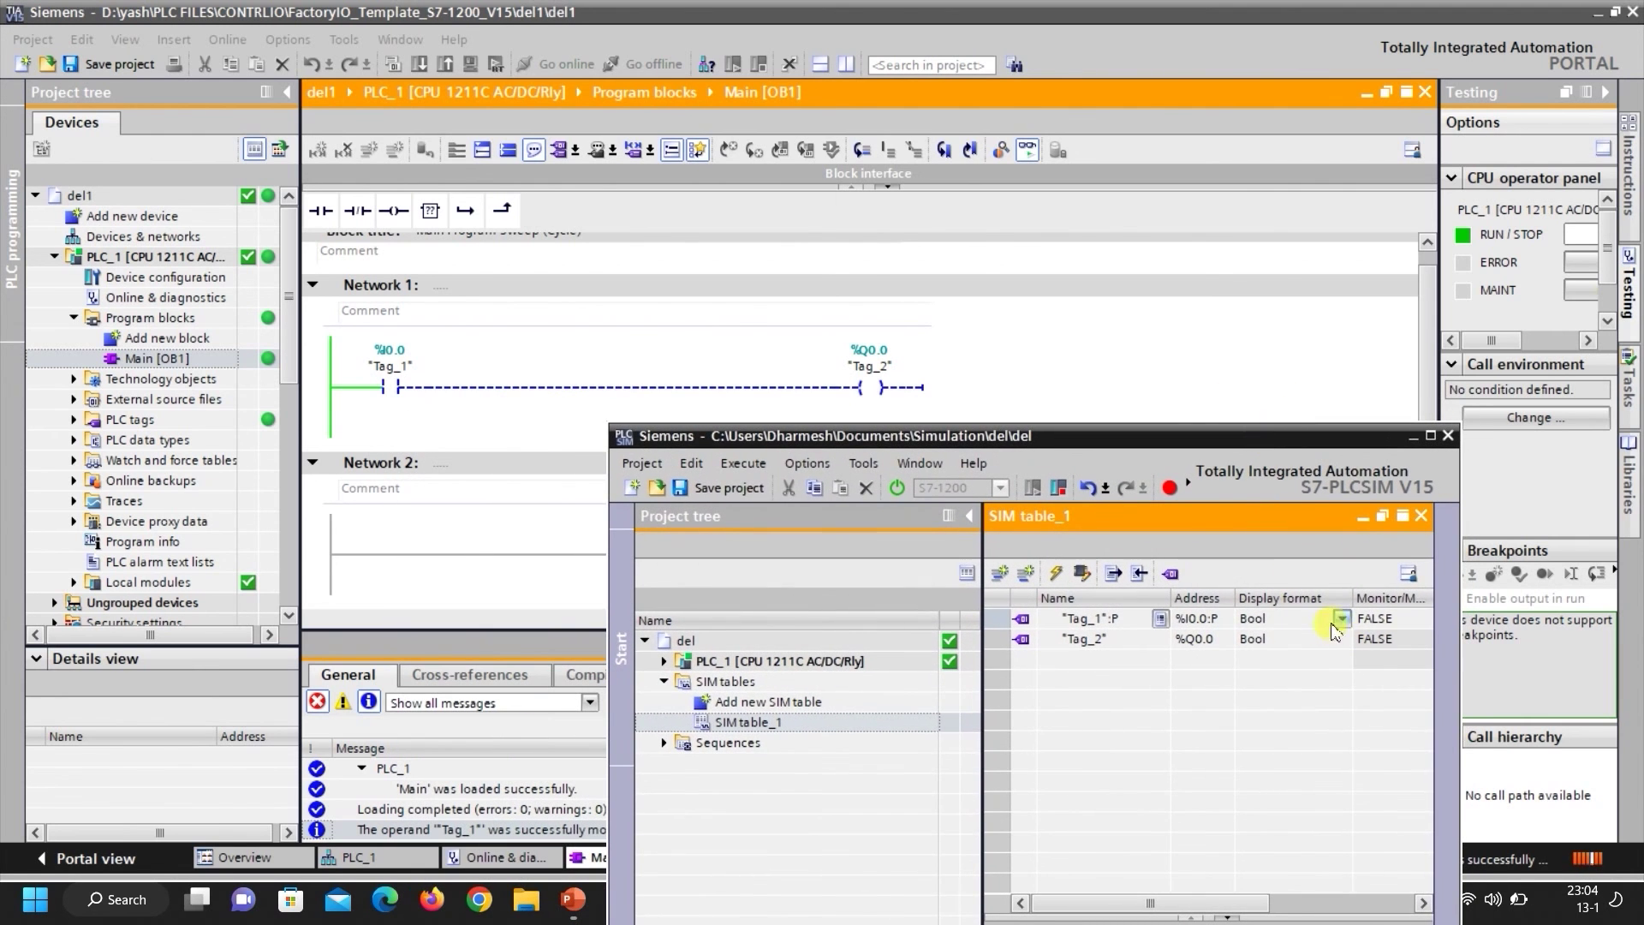
scroll(1392, 676, right, 3)
click(1368, 618)
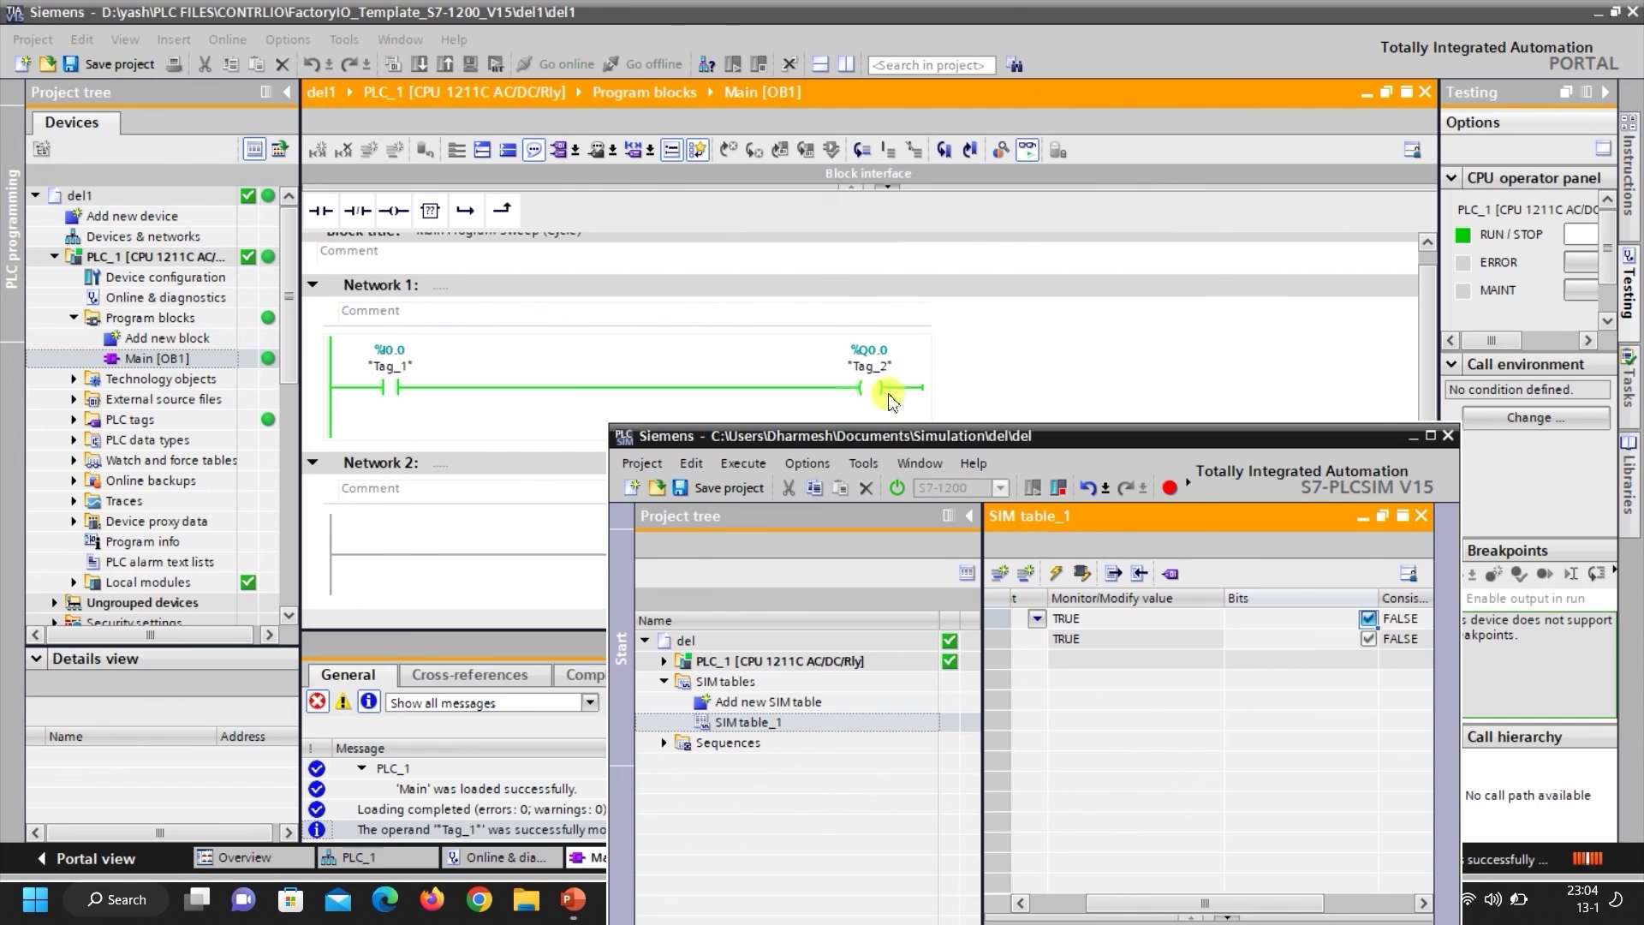
click(1368, 620)
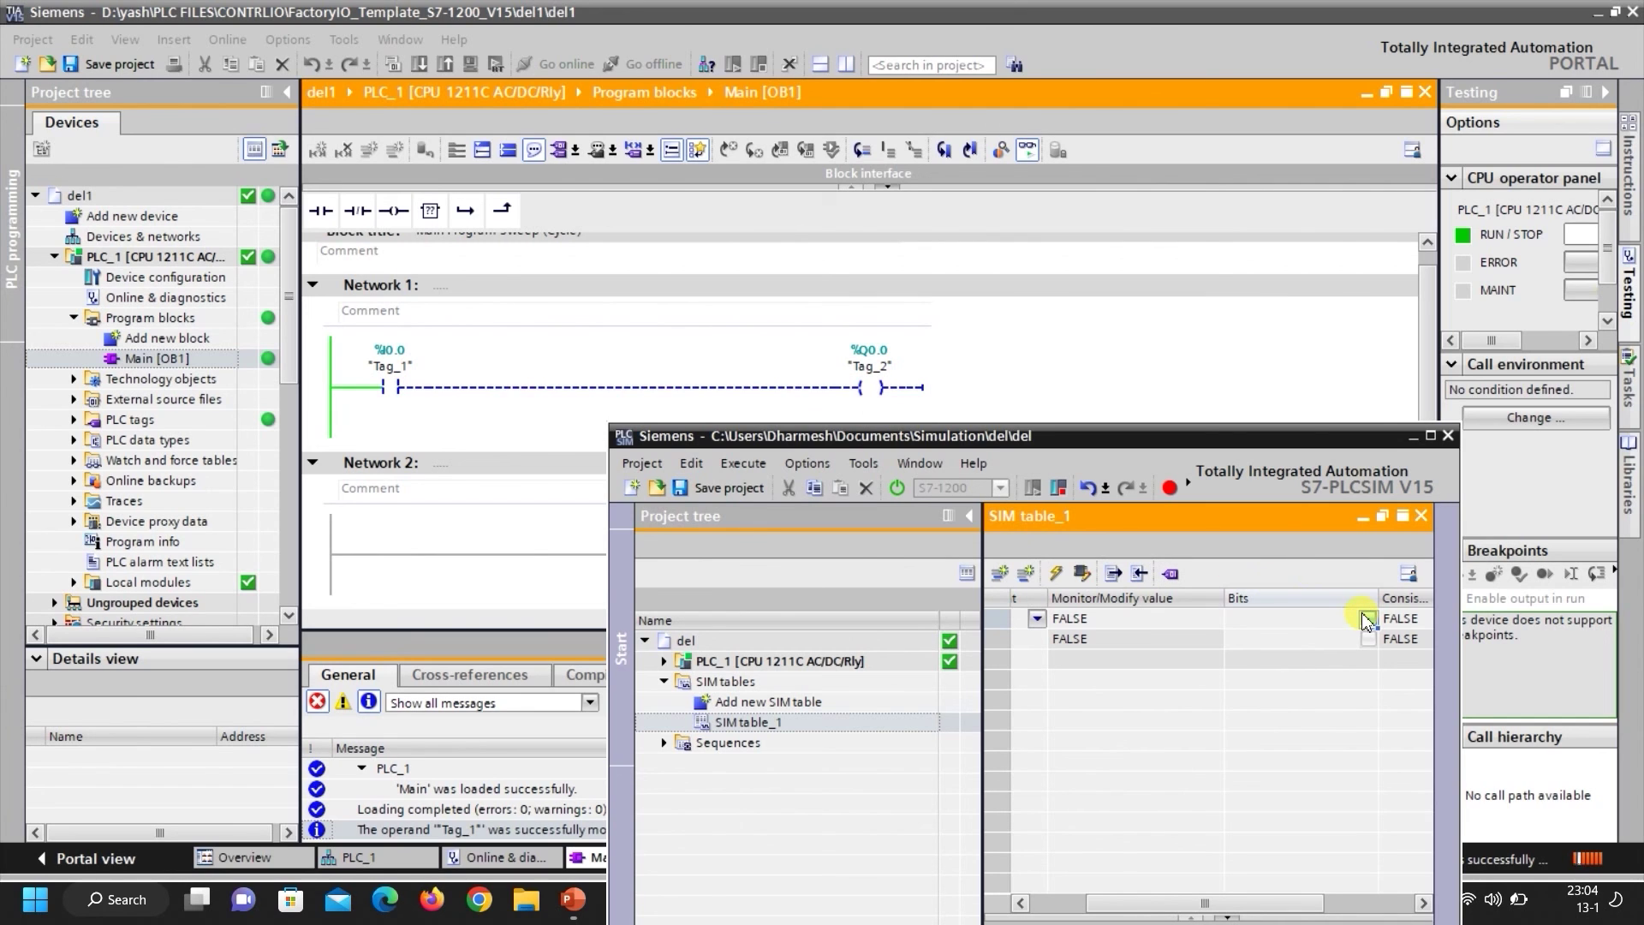